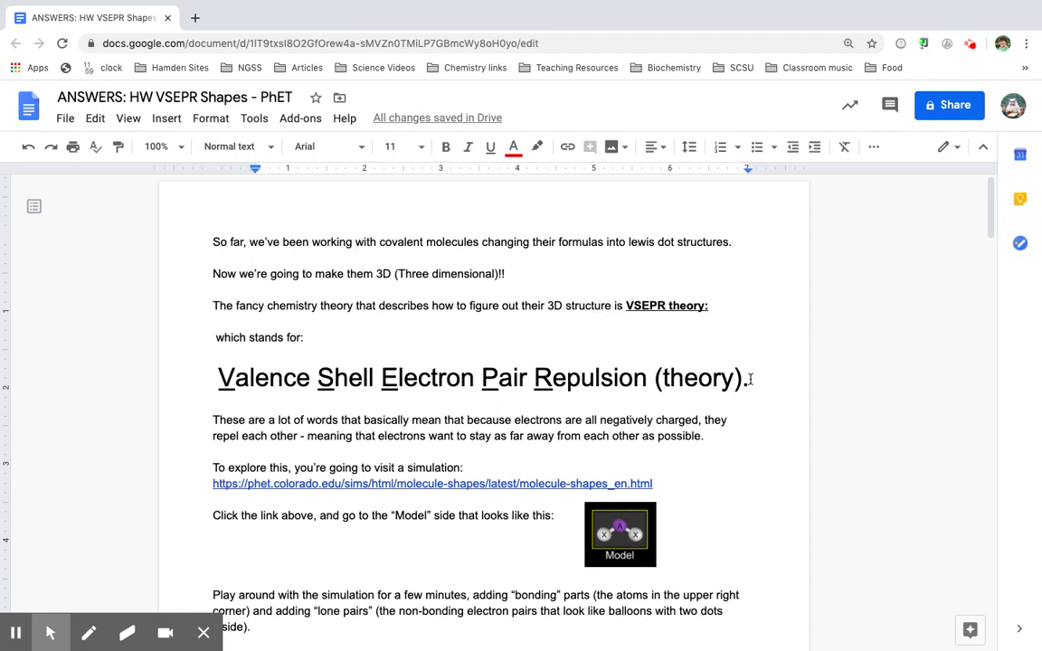
- Highlight the spelled-out VSEPR theory name in the worksheet, and pick out the word "Repulsion" on its own
{"action": "left_click_drag", "start_coordinate": [749, 378], "coordinate": [200, 368]}
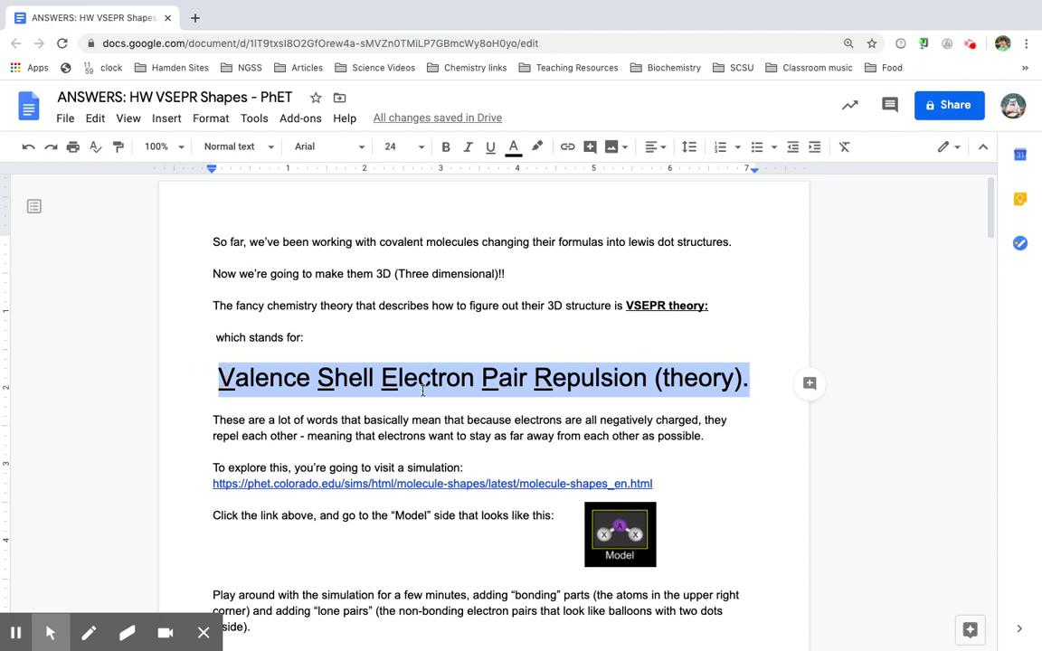
{"action": "left_click", "coordinate": [460, 381]}
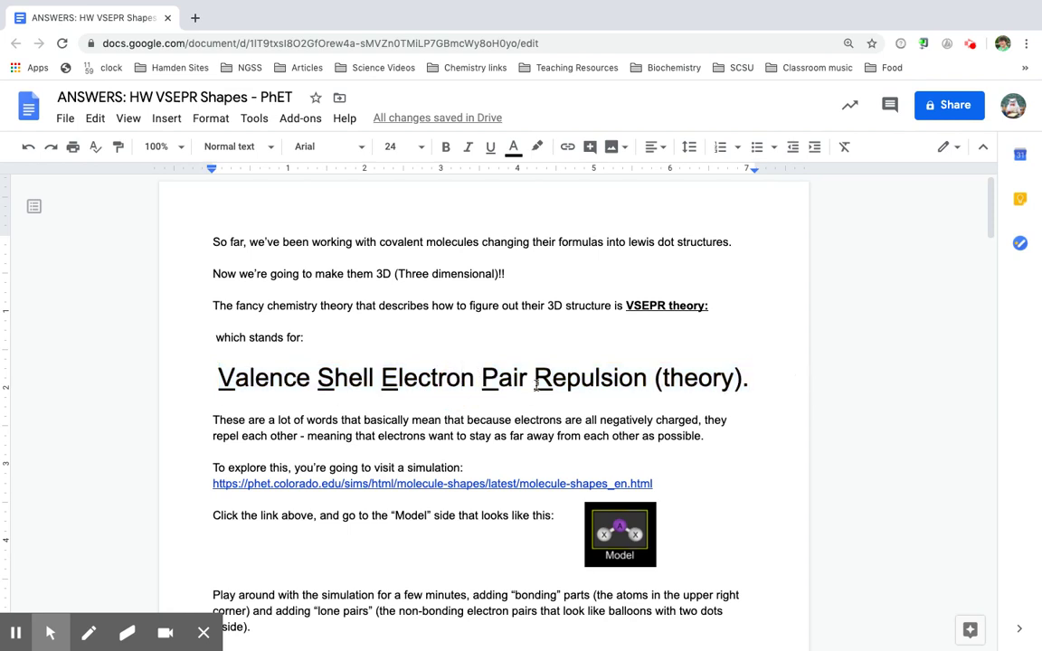
{"action": "left_click_drag", "start_coordinate": [536, 379], "coordinate": [645, 387]}
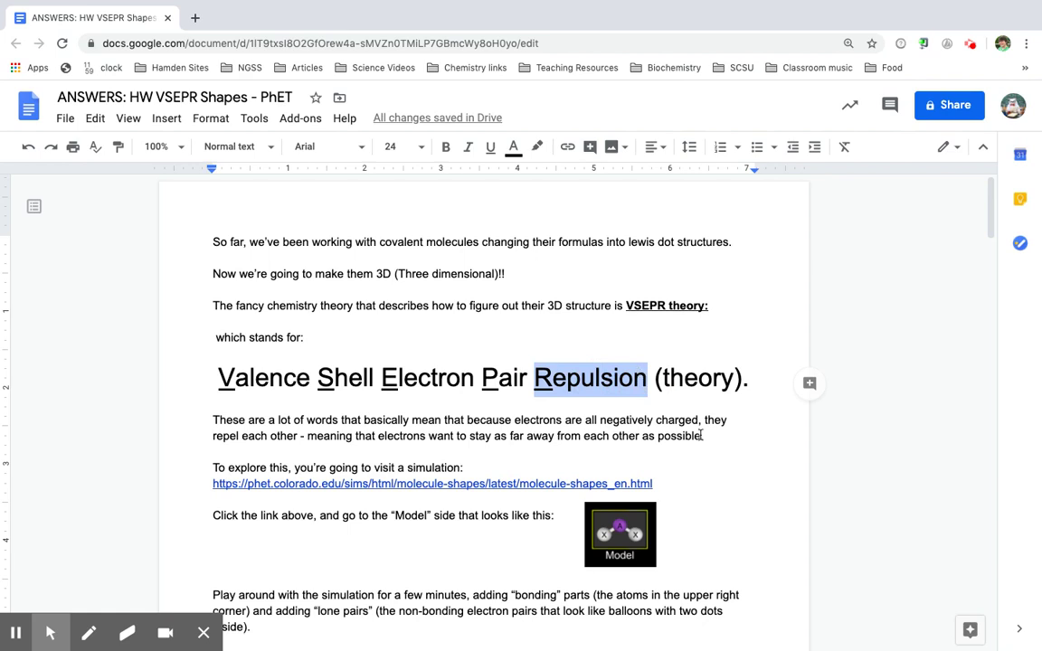
- Open the Molecule Shapes simulation linked in the worksheet and enter its Model screen
{"action": "scroll", "coordinate": [699, 435], "scroll_direction": "down", "scroll_amount": 1}
{"action": "left_click", "coordinate": [392, 425]}
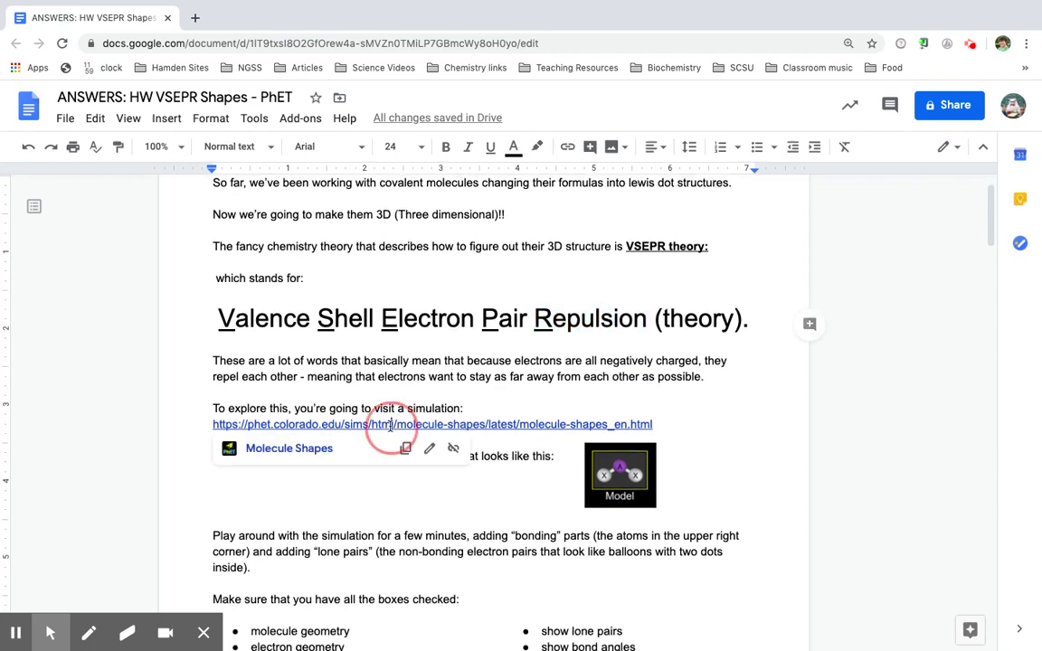
{"action": "left_click", "coordinate": [294, 441]}
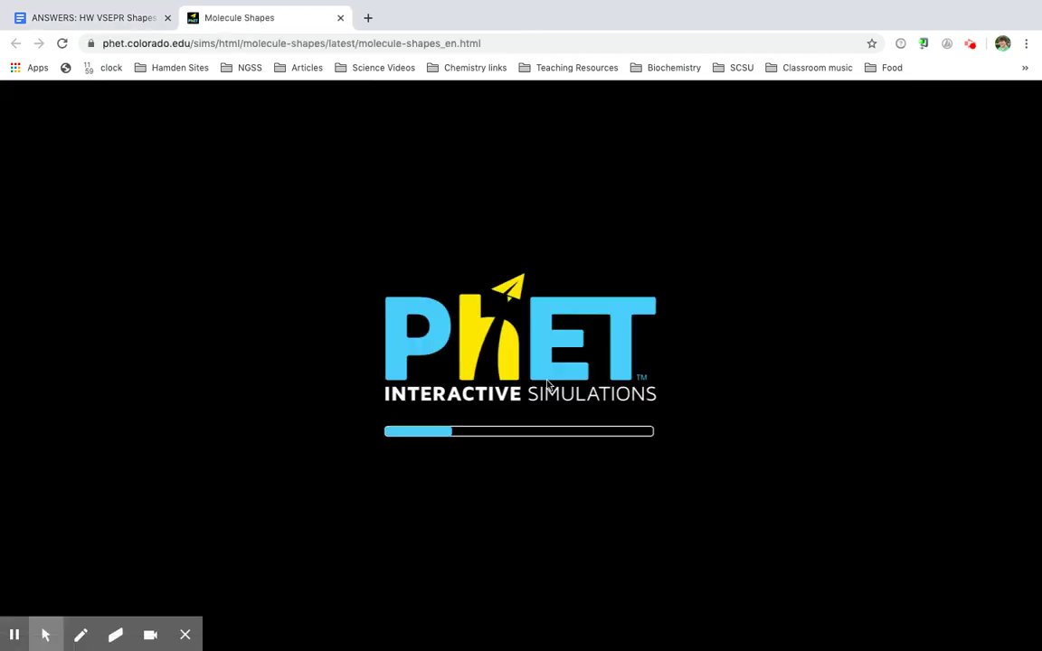
{"action": "left_click", "coordinate": [390, 349]}
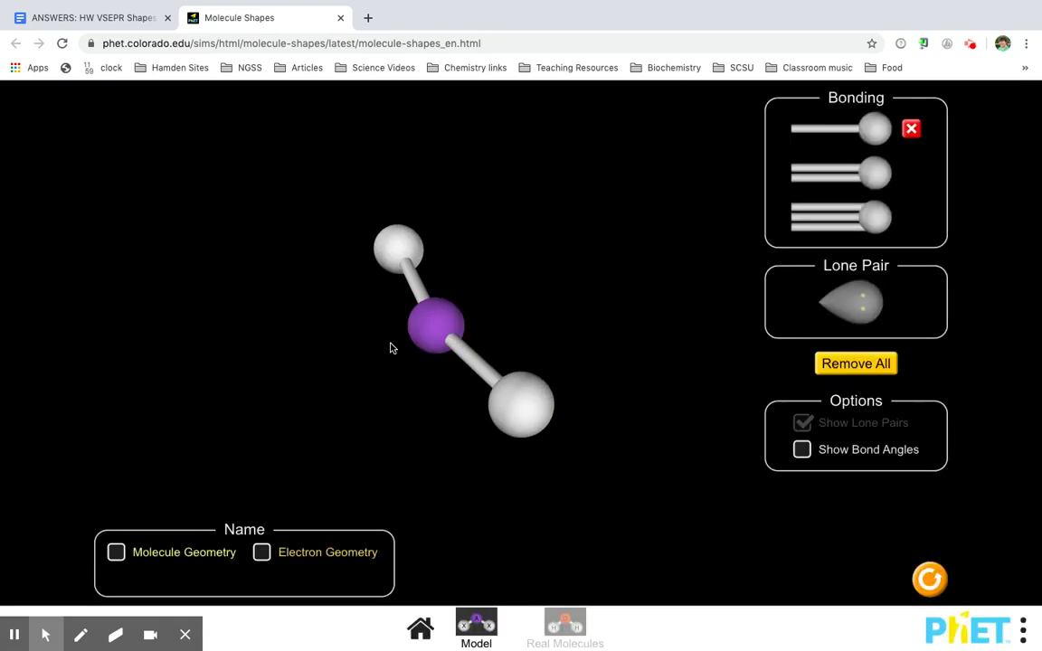
- Turn on the molecule geometry name, the electron geometry name and the bond angles for the model
{"action": "left_click_drag", "start_coordinate": [506, 349], "coordinate": [252, 198]}
{"action": "left_click", "coordinate": [116, 552]}
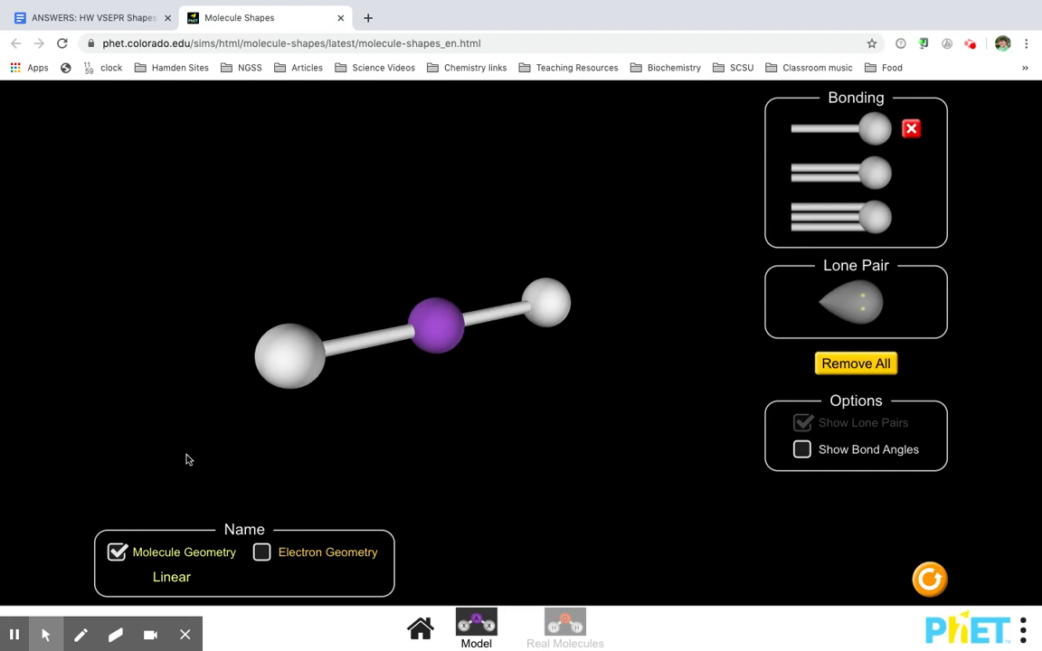
{"action": "left_click", "coordinate": [262, 554]}
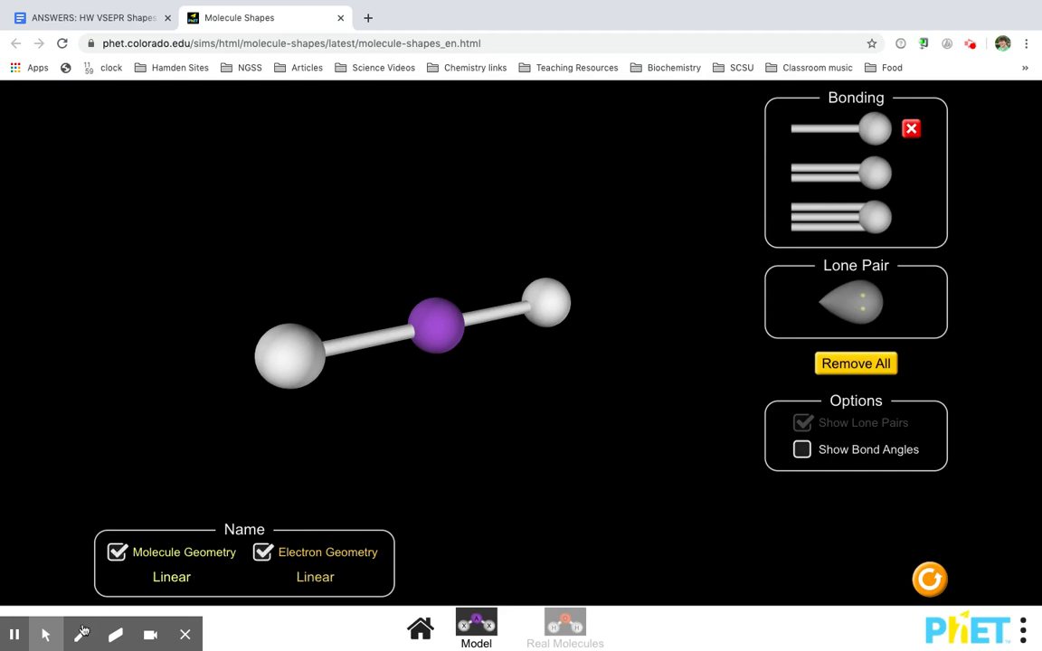
{"action": "left_click", "coordinate": [805, 454]}
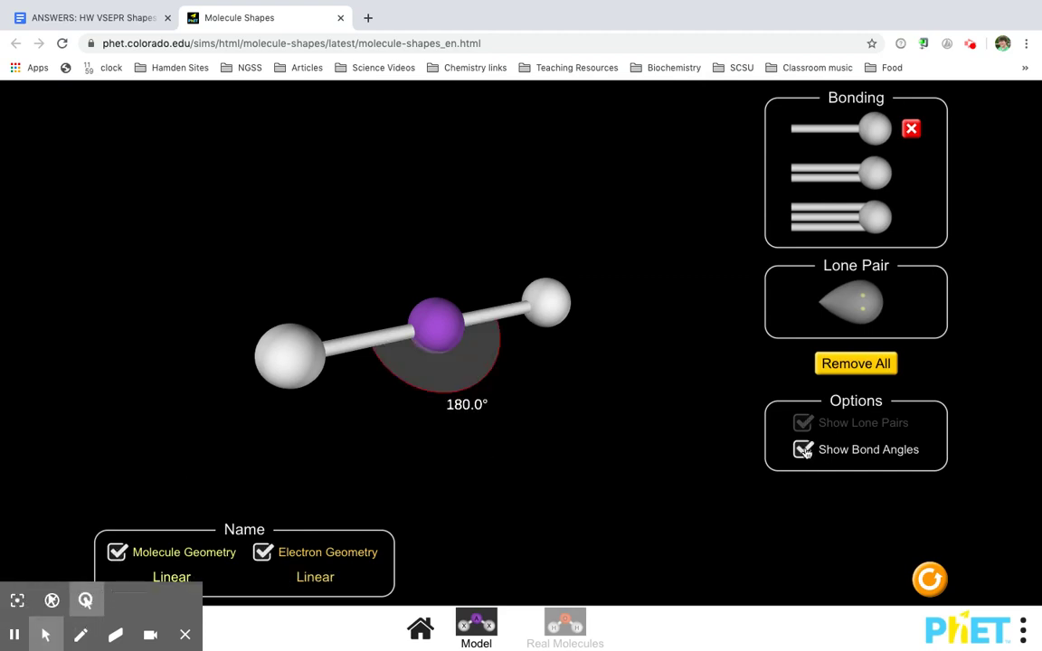
- Add one double-bonded atom and one lone pair to the central atom and view the molecule from another angle
{"action": "left_click_drag", "start_coordinate": [623, 322], "coordinate": [595, 297]}
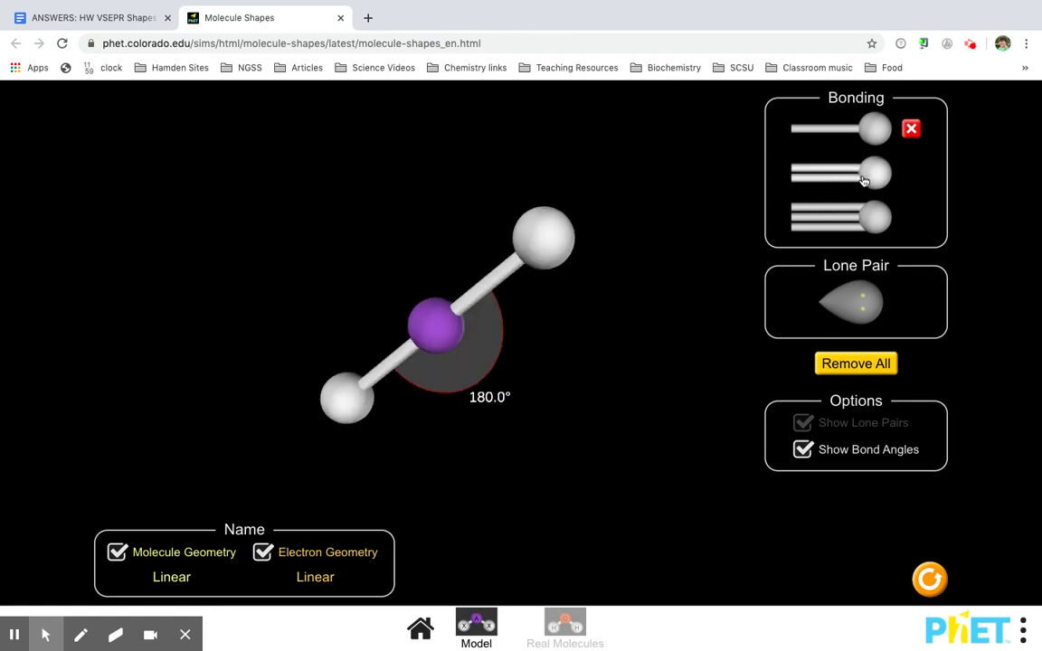
{"action": "left_click", "coordinate": [779, 167]}
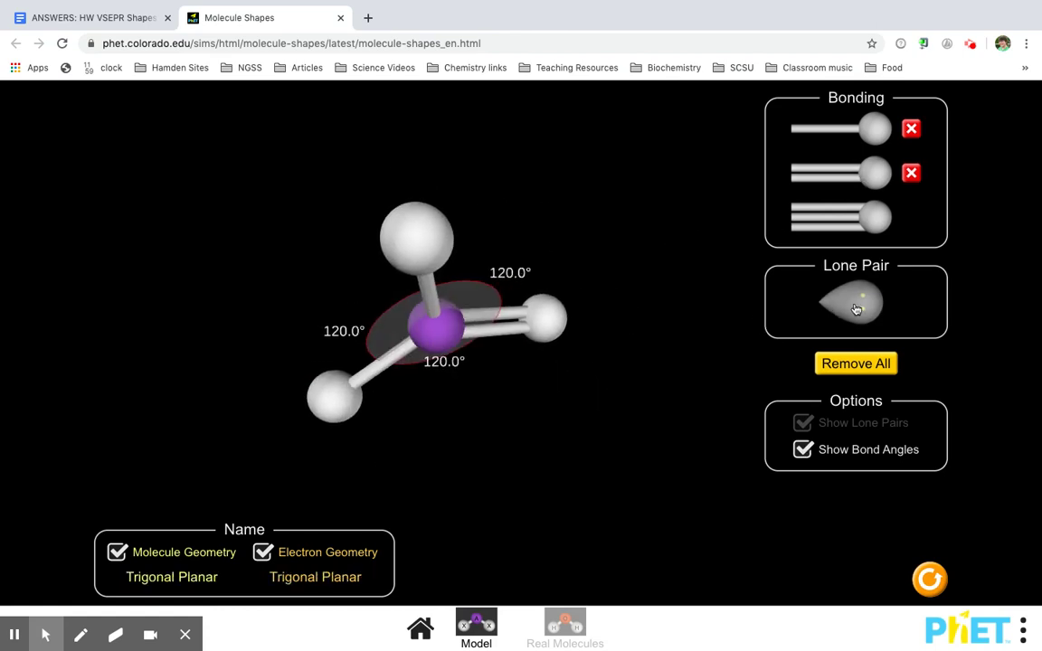
{"action": "left_click_drag", "start_coordinate": [850, 303], "coordinate": [582, 358]}
{"action": "left_click_drag", "start_coordinate": [460, 242], "coordinate": [297, 159]}
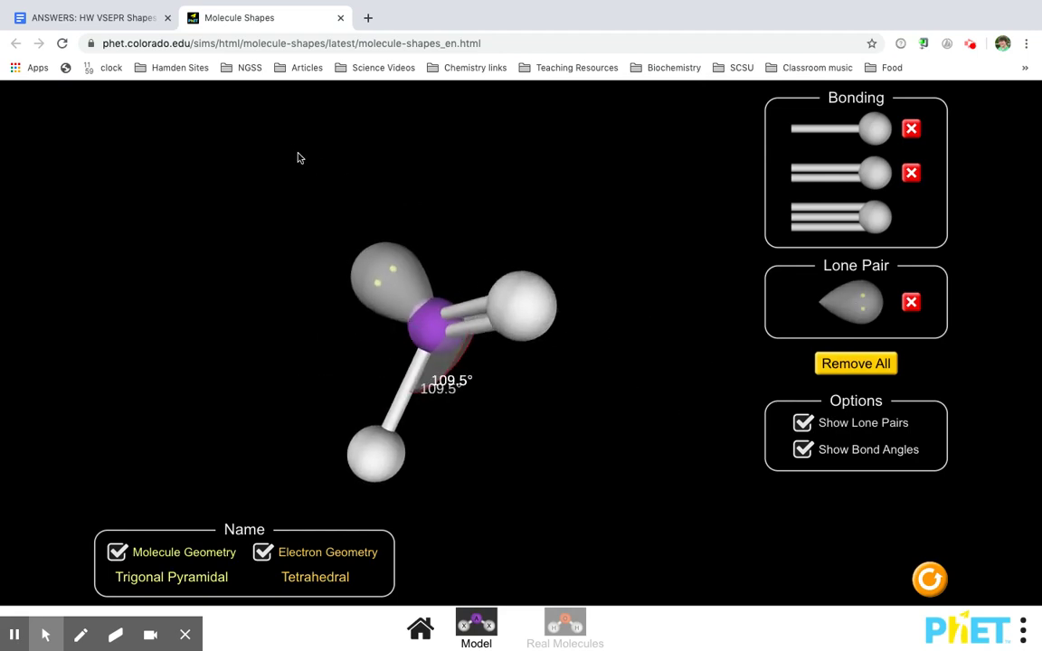
- Switch to the worksheet and highlight question 1 about what happens to existing atoms when another atom is added
{"action": "left_click", "coordinate": [130, 20]}
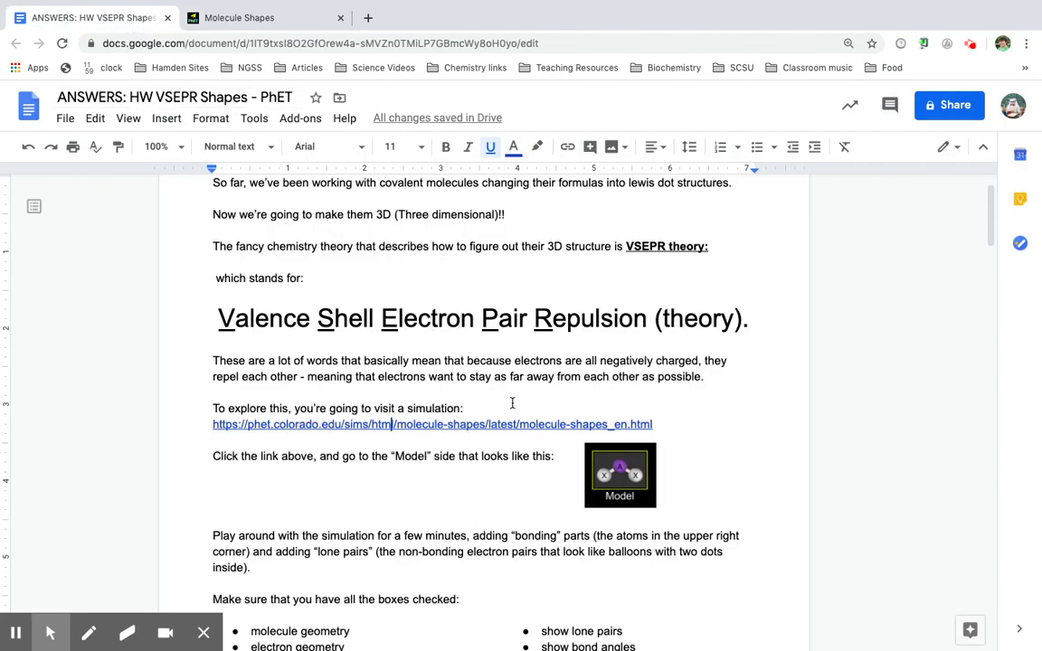
{"action": "scroll", "coordinate": [512, 403], "scroll_direction": "down", "scroll_amount": 5}
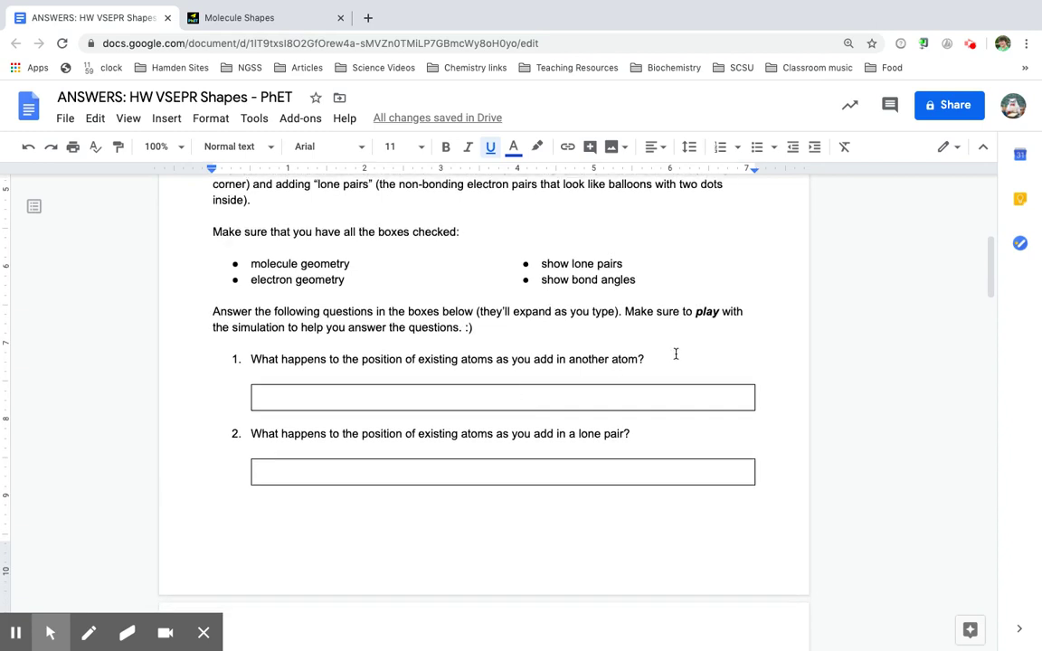
{"action": "left_click_drag", "start_coordinate": [644, 359], "coordinate": [244, 357]}
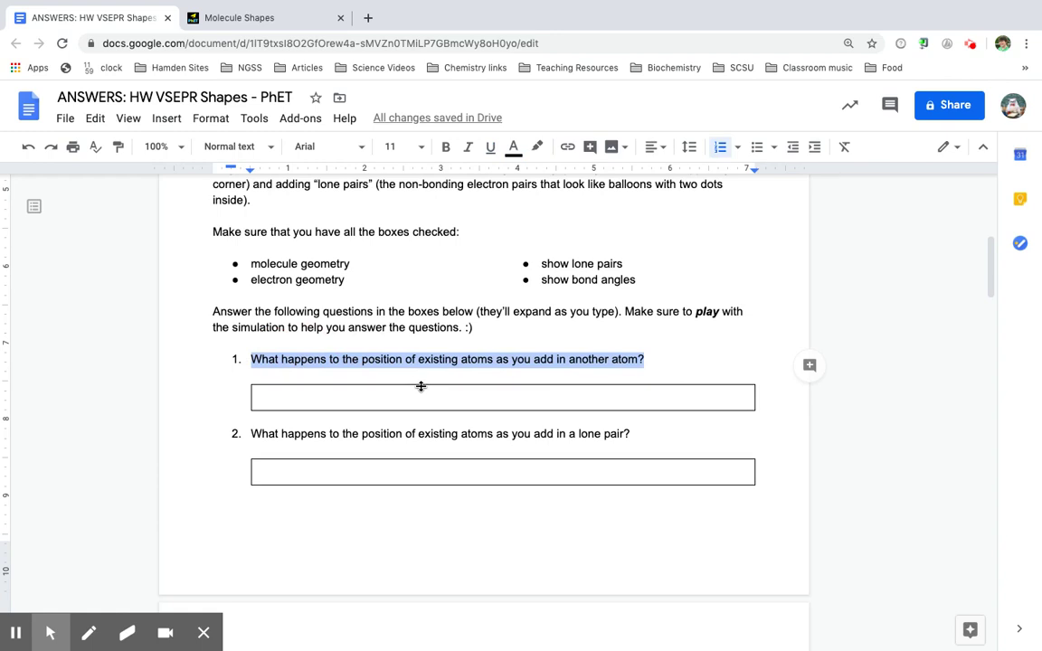
- In the Molecule Shapes simulation, remove the lone pair, the double-bonded atom and one single-bonded atom, leaving one single bond
{"action": "left_click", "coordinate": [305, 27]}
{"action": "left_click", "coordinate": [911, 302]}
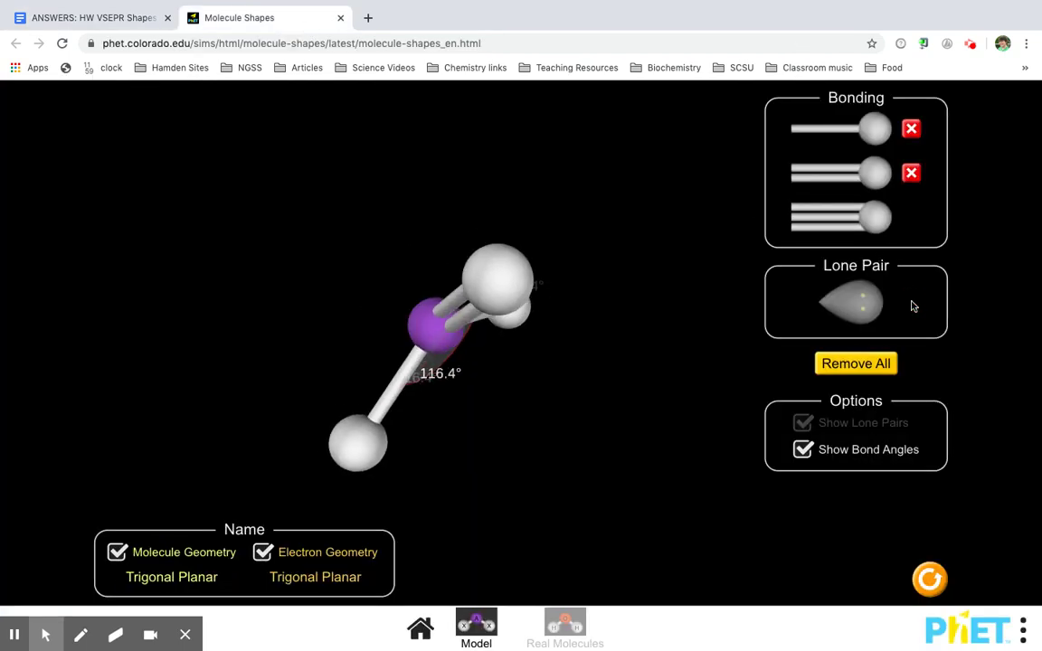
{"action": "left_click", "coordinate": [910, 174]}
{"action": "left_click", "coordinate": [911, 129]}
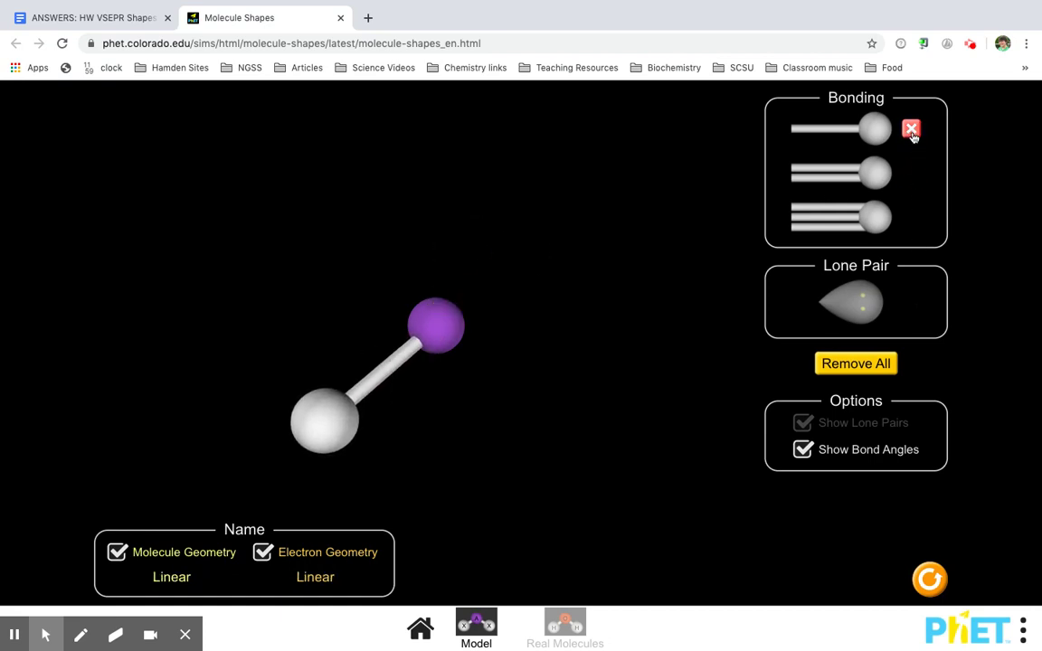
- Add five more single-bonded atoms one at a time to make six, and inspect the molecule from different angles
{"action": "left_click_drag", "start_coordinate": [596, 356], "coordinate": [618, 355]}
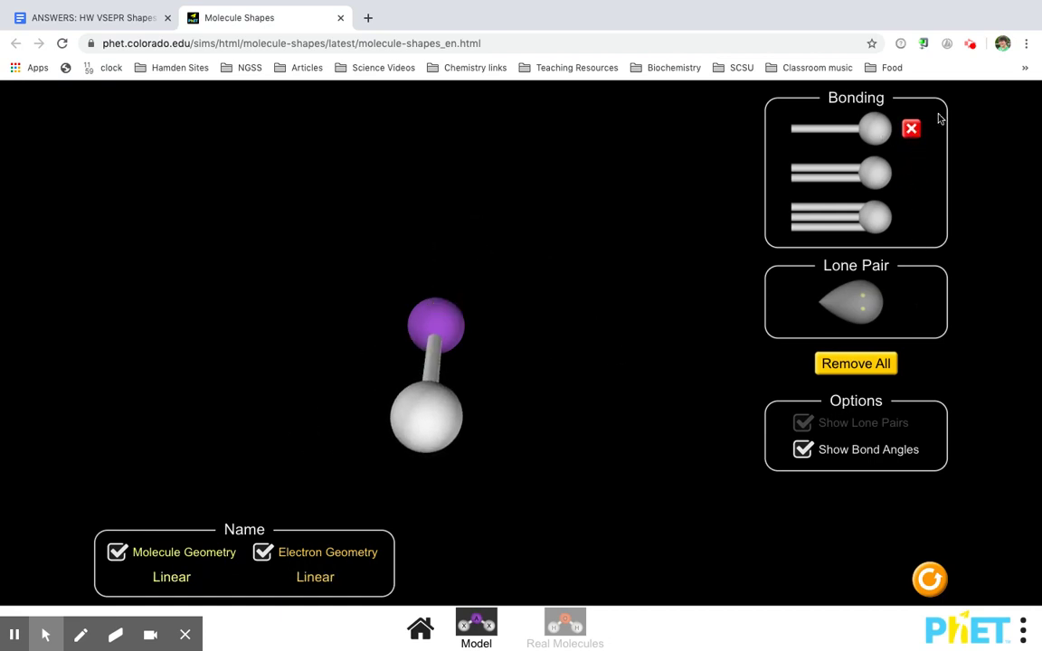
{"action": "left_click", "coordinate": [832, 127]}
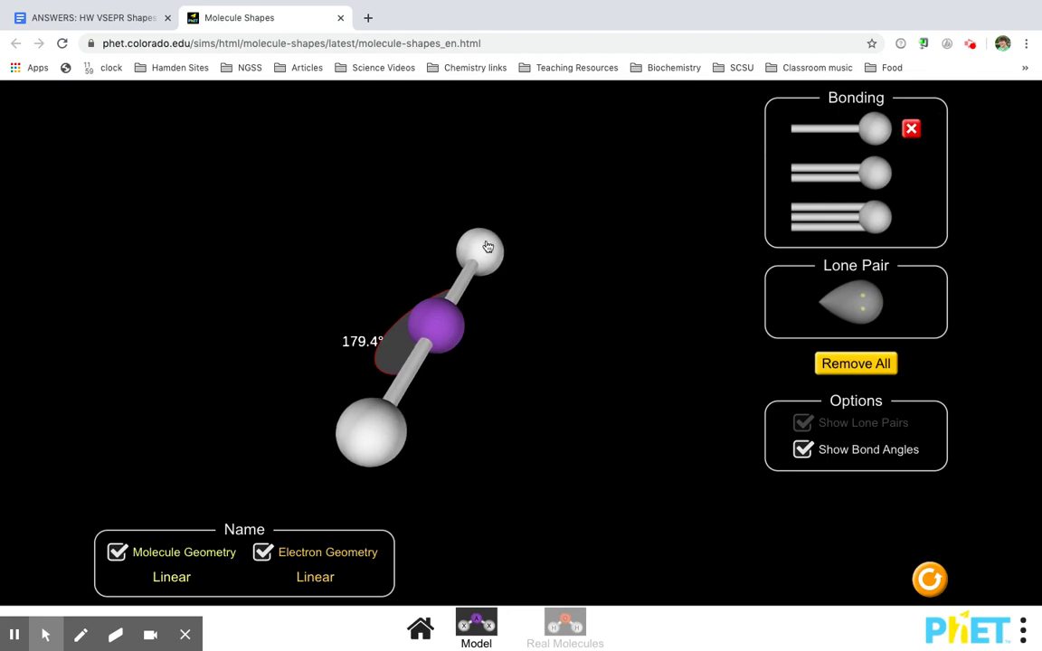
{"action": "left_click", "coordinate": [837, 129]}
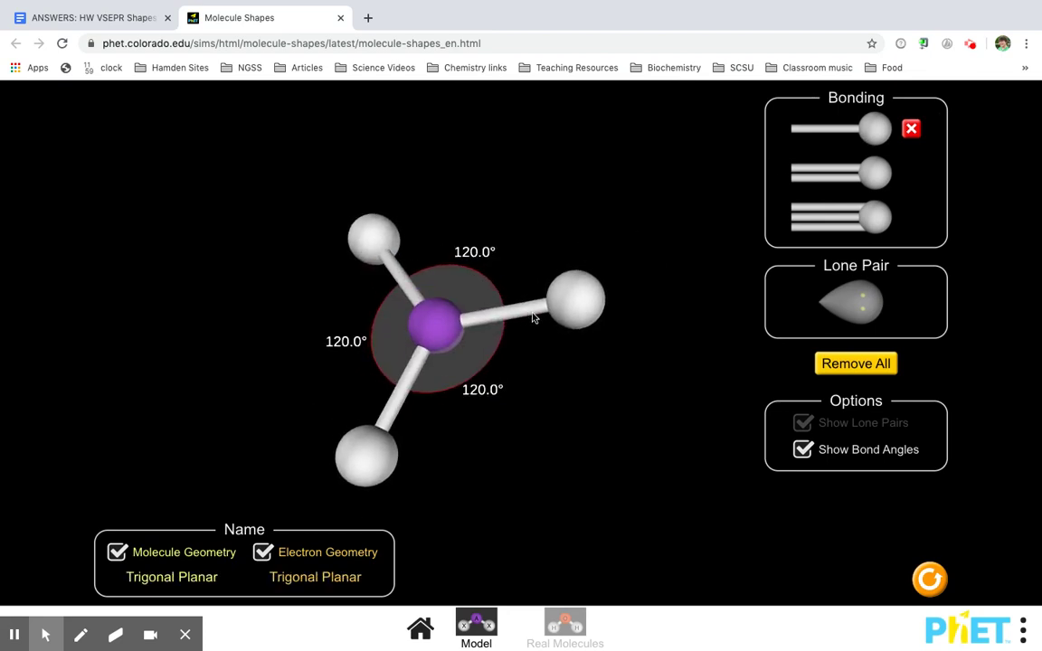
{"action": "left_click", "coordinate": [873, 132]}
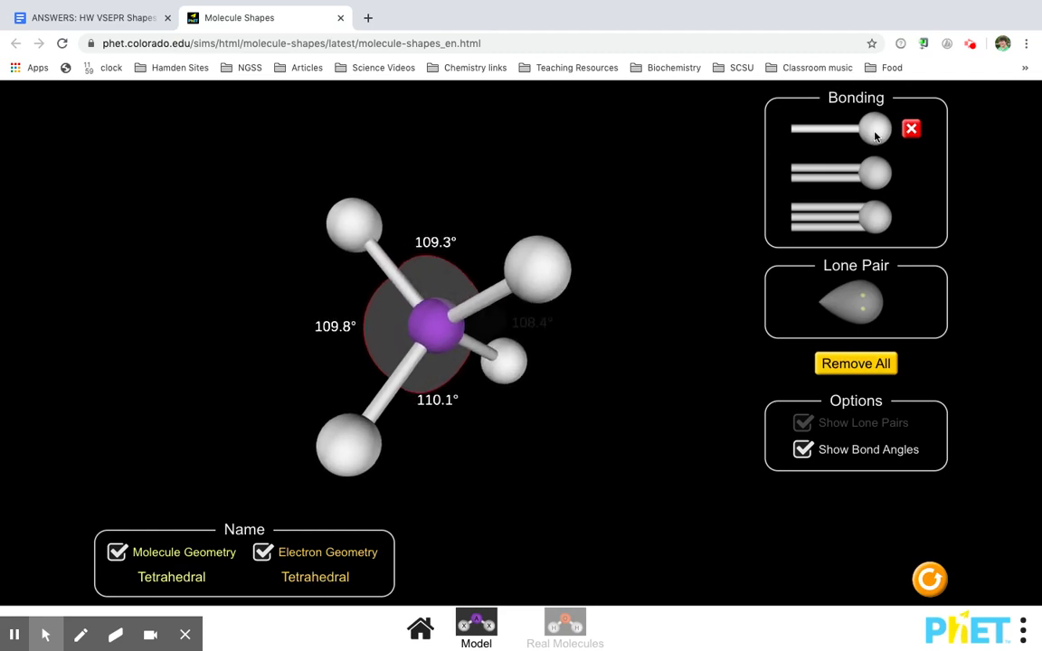
{"action": "left_click", "coordinate": [877, 132]}
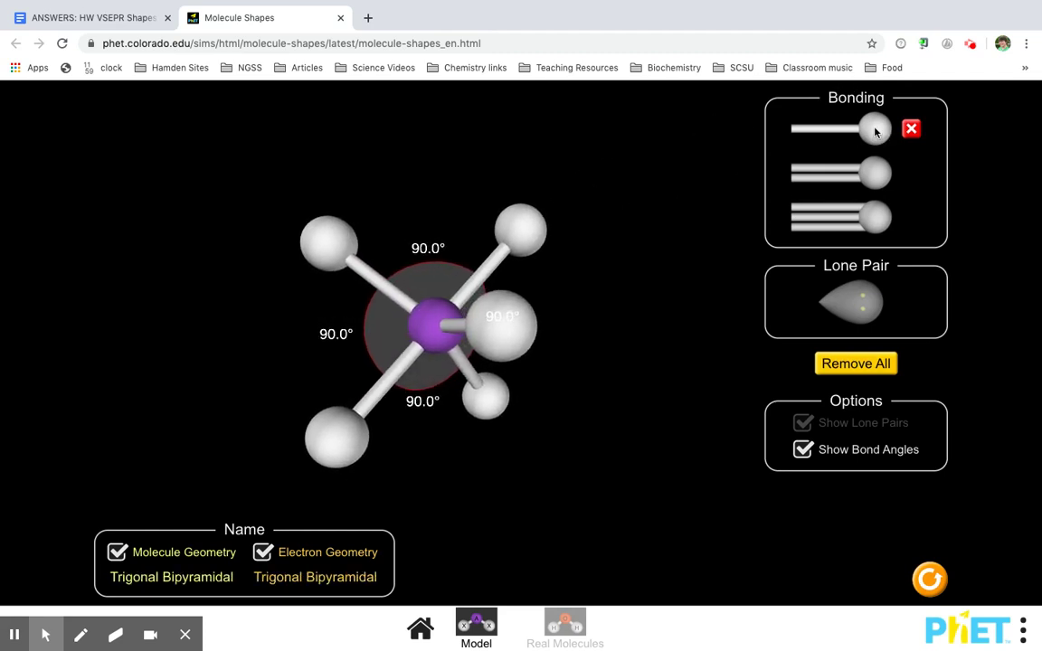
{"action": "left_click", "coordinate": [875, 132]}
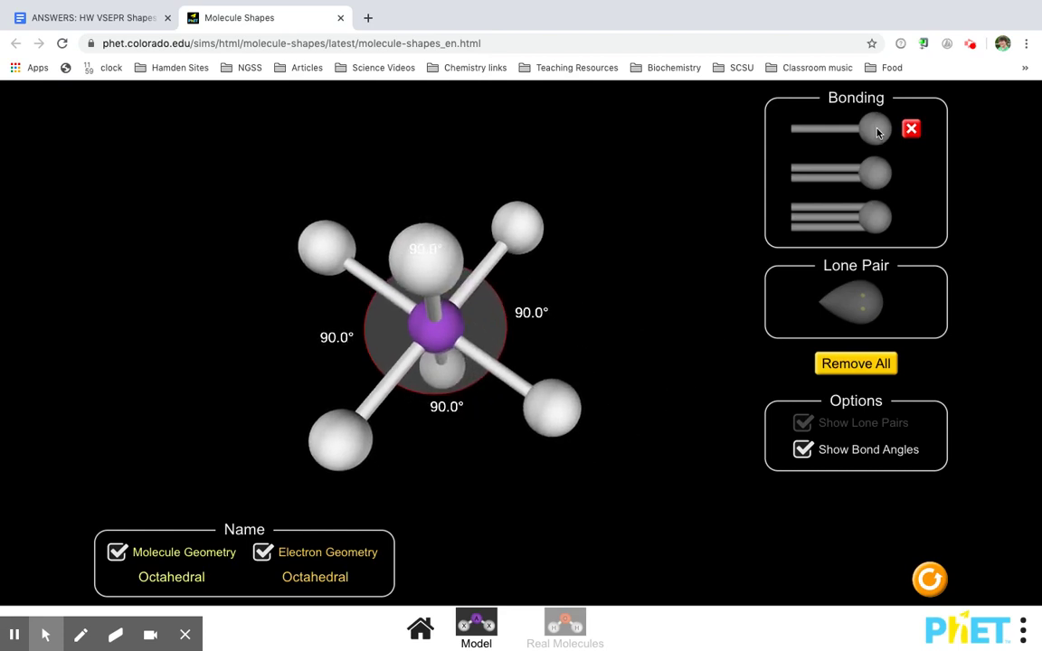
{"action": "mouse_move", "coordinate": [635, 305]}
{"action": "left_mouse_down"}
{"action": "mouse_move", "coordinate": [630, 337]}
{"action": "mouse_move", "coordinate": [681, 360]}
{"action": "mouse_move", "coordinate": [636, 201]}
{"action": "mouse_move", "coordinate": [644, 339]}
{"action": "mouse_move", "coordinate": [634, 283]}
{"action": "mouse_move", "coordinate": [667, 300]}
{"action": "mouse_move", "coordinate": [646, 277]}
{"action": "mouse_move", "coordinate": [605, 310]}
{"action": "mouse_move", "coordinate": [647, 313]}
{"action": "left_mouse_up"}
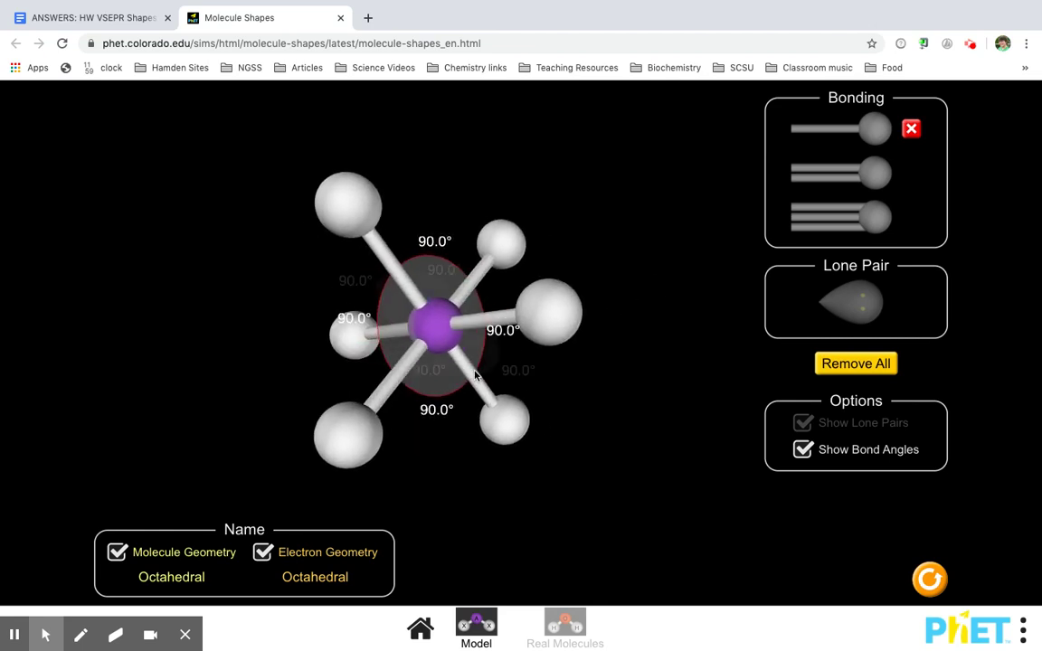
{"action": "left_click_drag", "start_coordinate": [476, 375], "coordinate": [578, 395]}
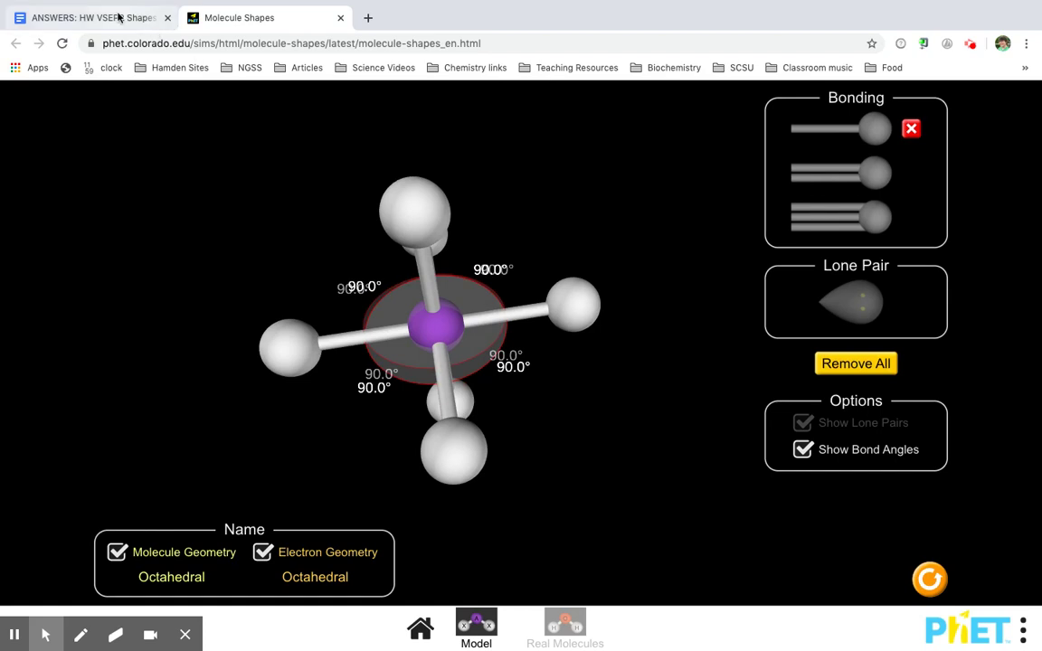
- Switch to the worksheet and highlight question 2 about what happens to existing atoms when a lone pair is added
{"action": "left_click", "coordinate": [116, 19]}
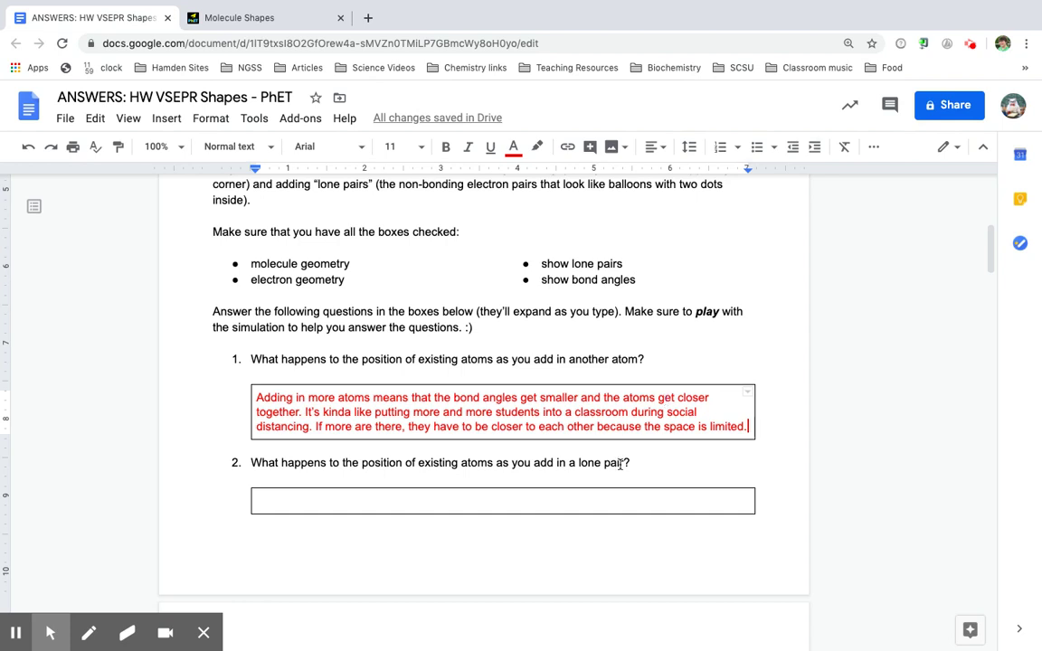
{"action": "left_click_drag", "start_coordinate": [632, 464], "coordinate": [466, 449]}
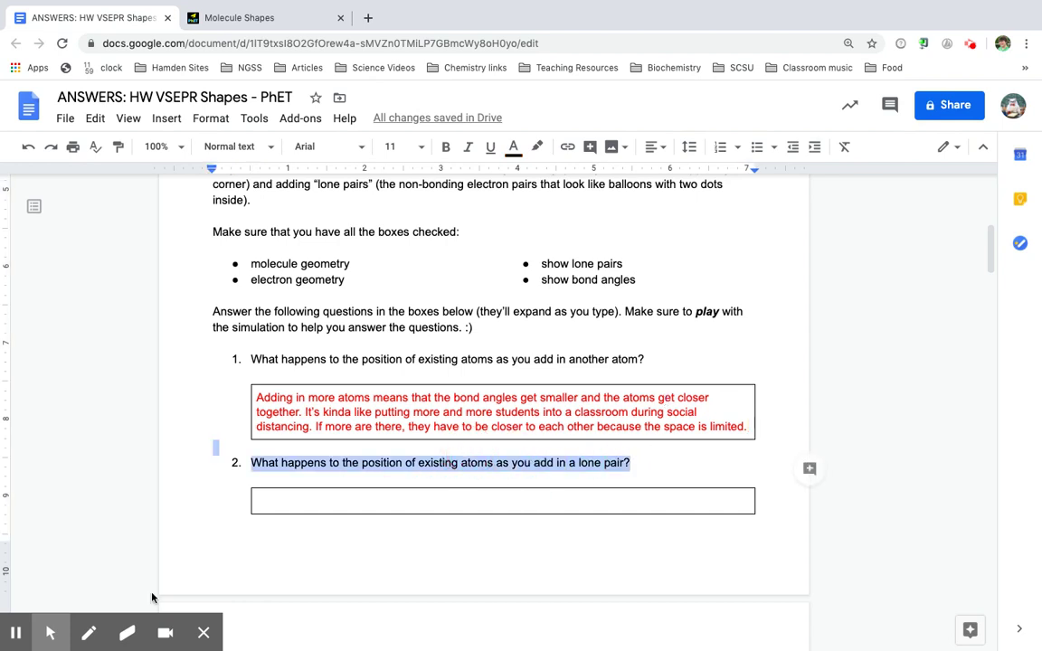
- Switch to the Molecule Shapes simulation and remove four single-bonded atoms, leaving two on the central atom
{"action": "left_click", "coordinate": [248, 18]}
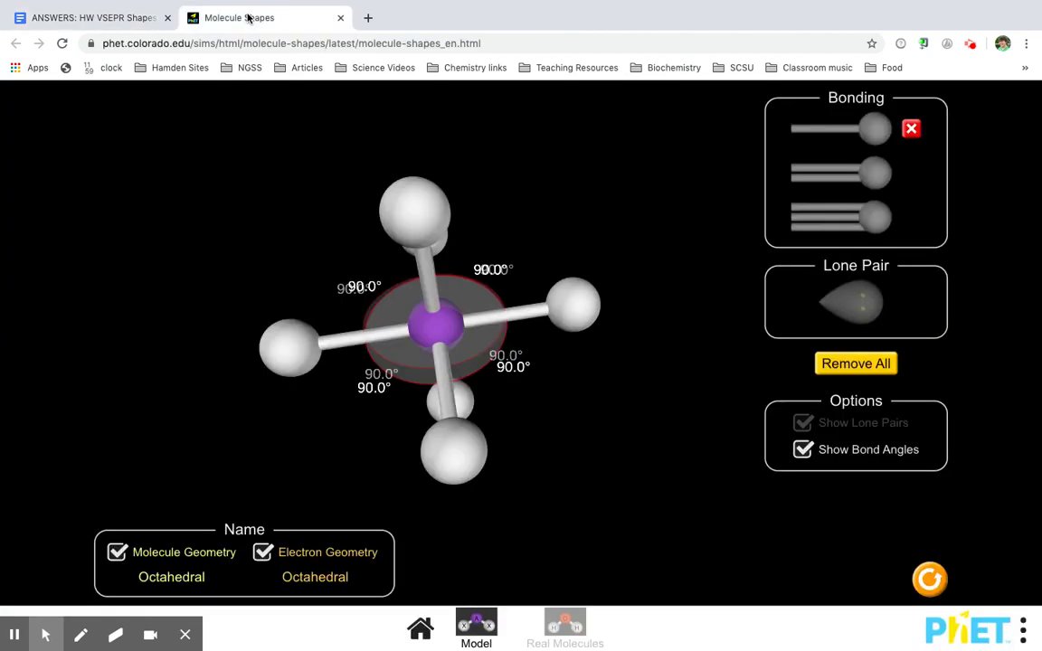
{"action": "left_click", "coordinate": [911, 129]}
{"action": "left_click", "coordinate": [911, 128]}
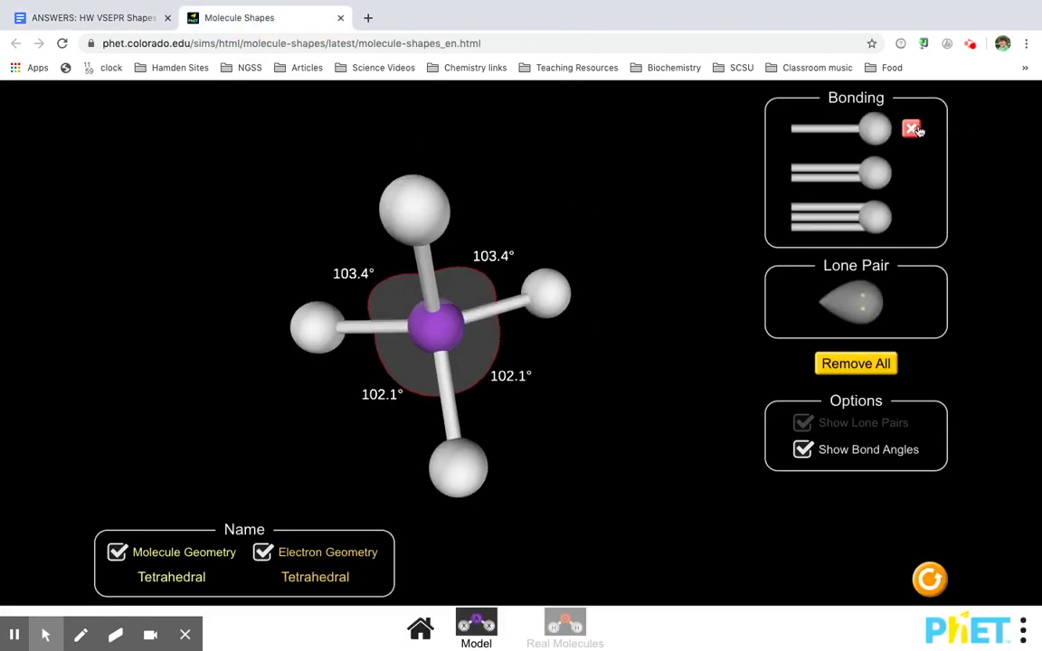
{"action": "left_click", "coordinate": [912, 128]}
{"action": "left_click", "coordinate": [914, 129]}
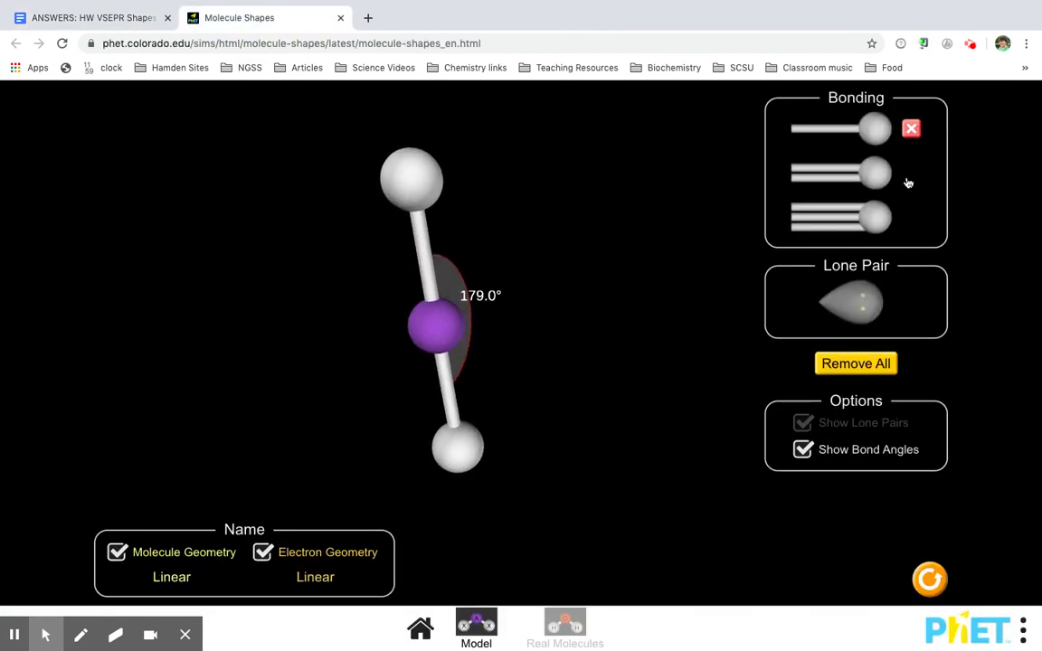
- Add four lone pairs one at a time to the two-atom molecule, and replace one of them with a single-bonded atom
{"action": "left_click", "coordinate": [866, 303]}
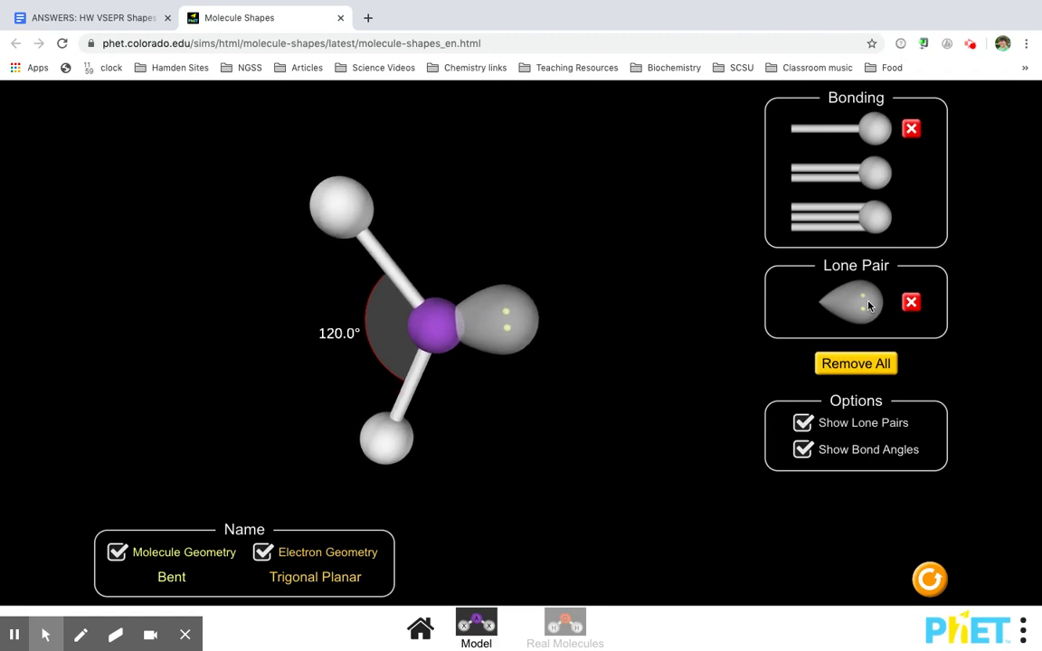
{"action": "left_click", "coordinate": [866, 305]}
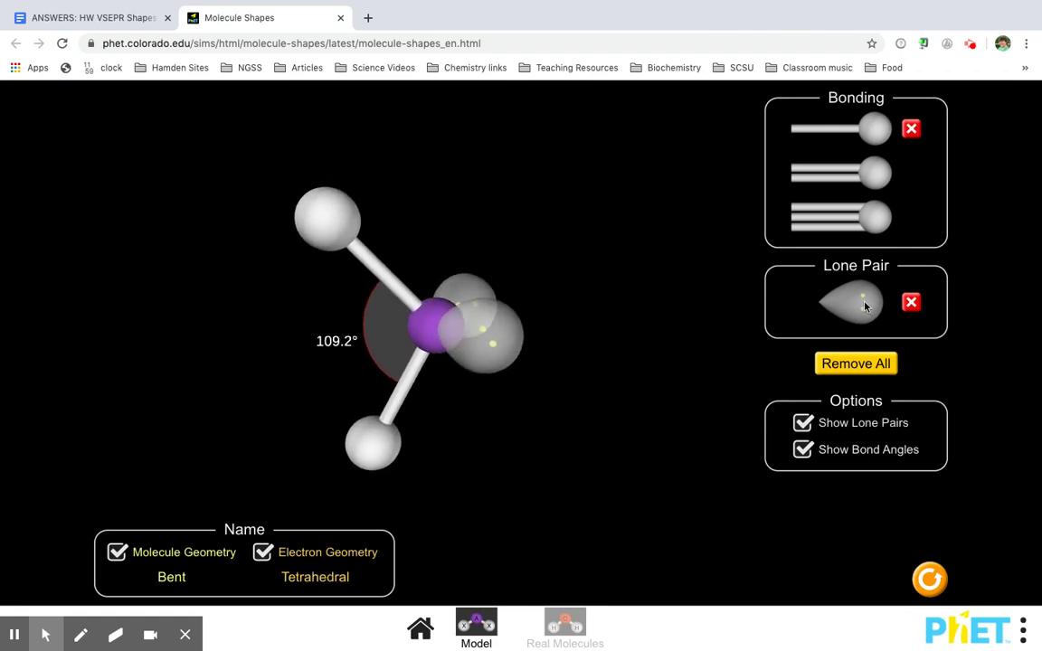
{"action": "left_click", "coordinate": [865, 306]}
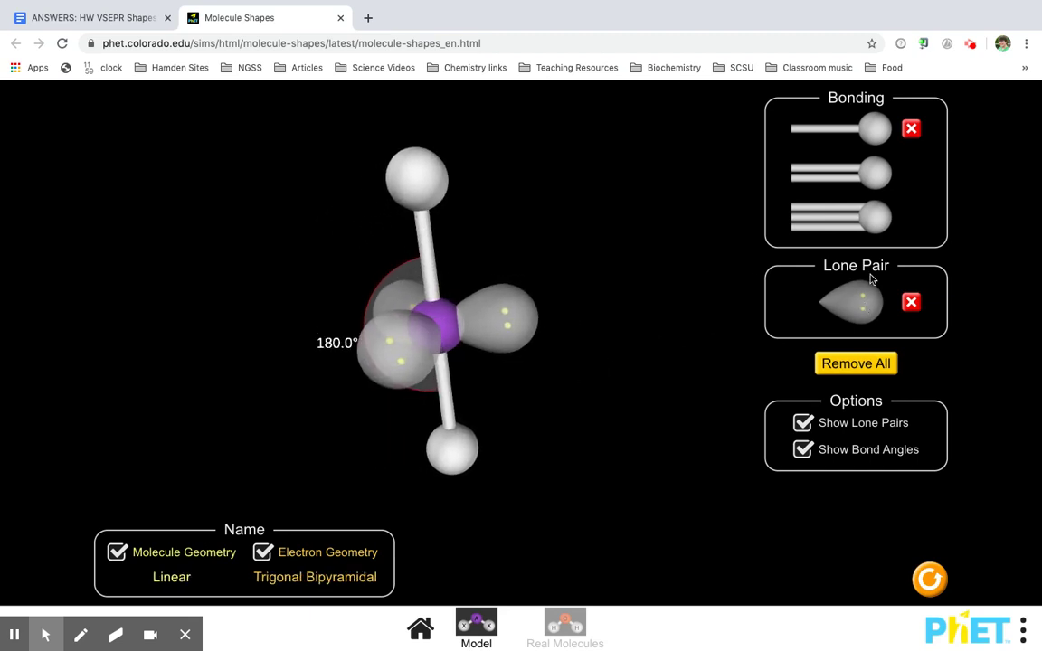
{"action": "left_click", "coordinate": [868, 305]}
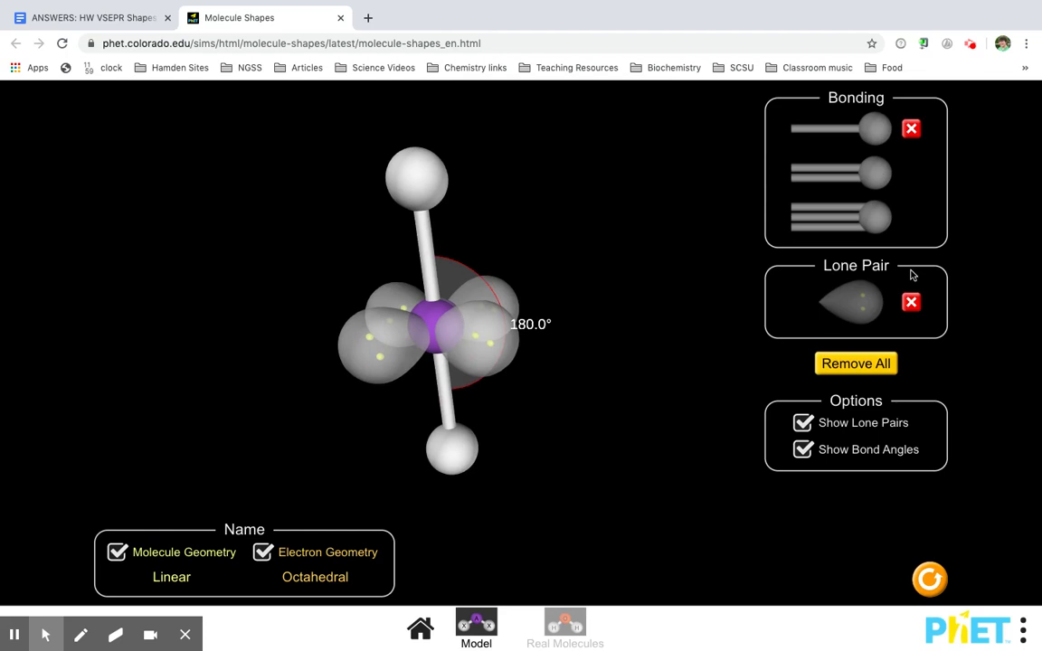
{"action": "left_click", "coordinate": [911, 302]}
{"action": "left_click", "coordinate": [882, 133]}
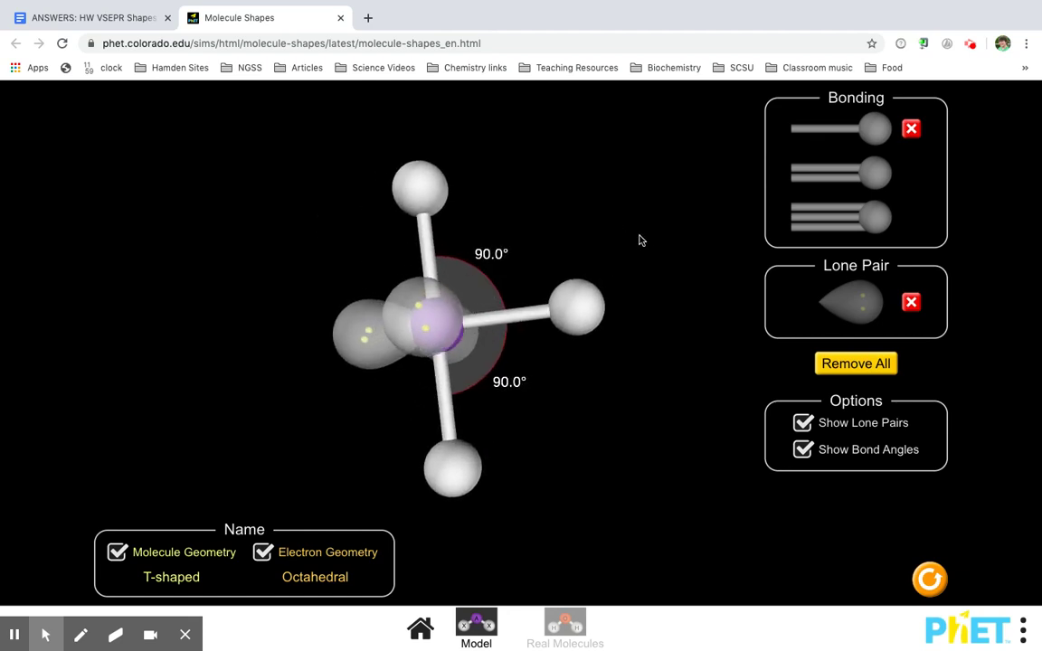
- Rotate the molecule with three atoms and three lone pairs to inspect it from different angles
{"action": "left_click_drag", "start_coordinate": [657, 256], "coordinate": [655, 398]}
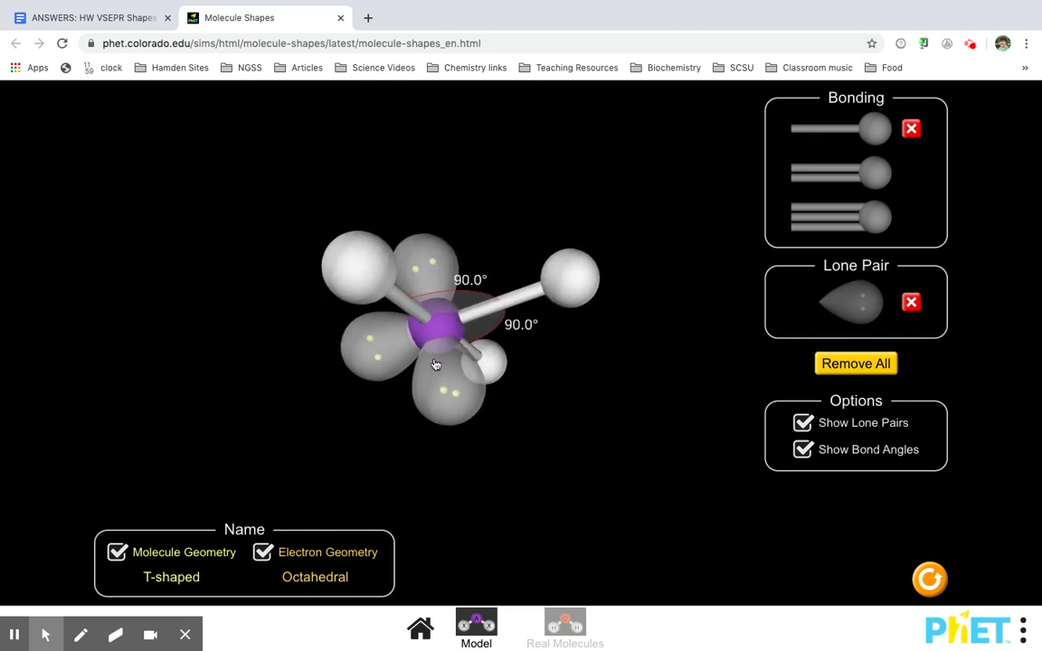
{"action": "left_click_drag", "start_coordinate": [418, 366], "coordinate": [445, 365]}
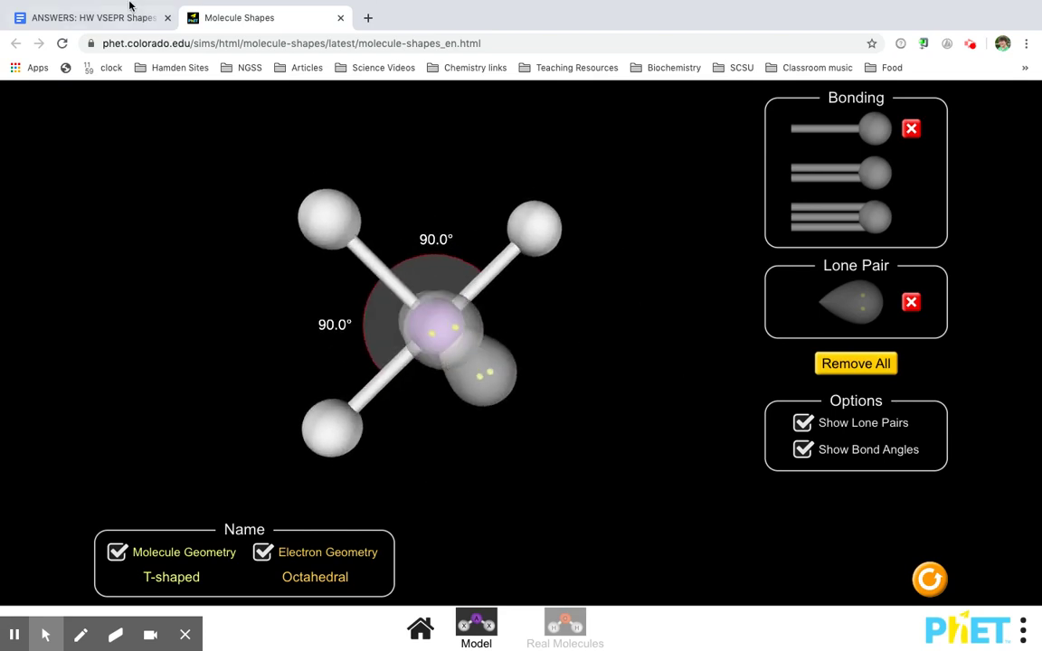
- Switch to the worksheet, highlight "existing atoms get squished together more" in answer 2, and go on to question 3
{"action": "left_click", "coordinate": [120, 20]}
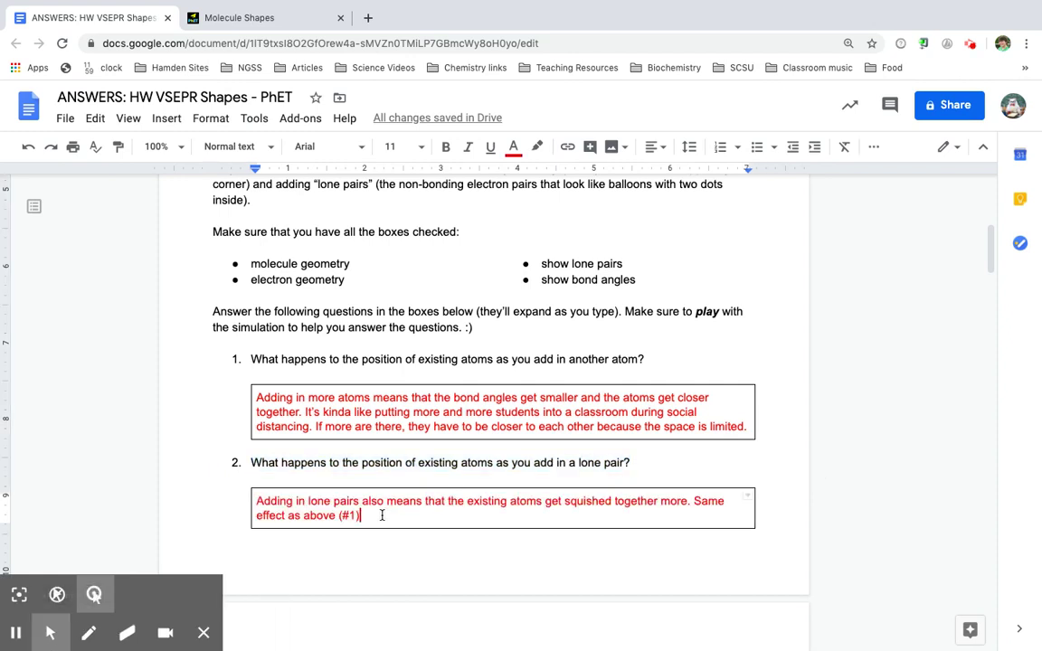
{"action": "left_click_drag", "start_coordinate": [466, 502], "coordinate": [689, 503]}
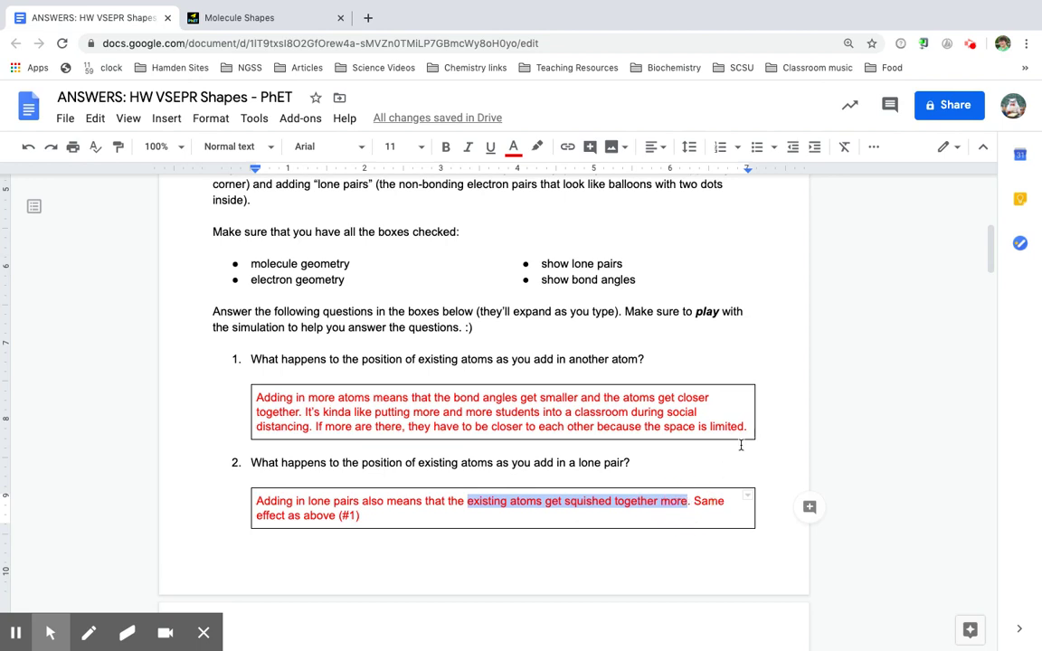
{"action": "scroll", "coordinate": [650, 426], "scroll_direction": "down", "scroll_amount": 2}
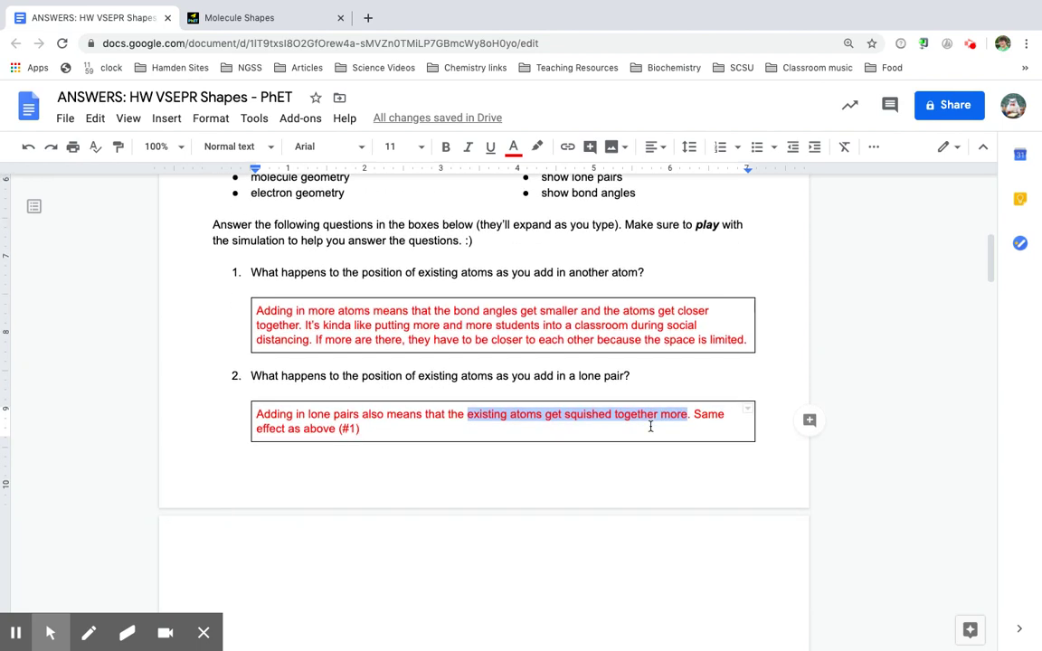
{"action": "scroll", "coordinate": [650, 426], "scroll_direction": "down", "scroll_amount": 1}
{"action": "scroll", "coordinate": [493, 424], "scroll_direction": "down", "scroll_amount": 5}
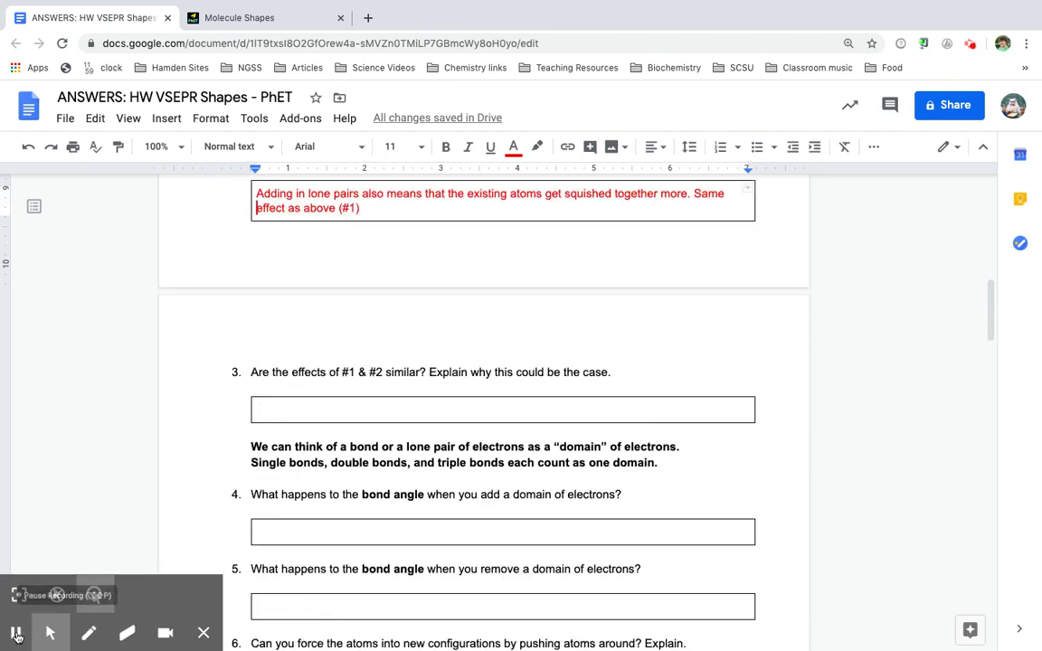
{"action": "scroll", "coordinate": [493, 424], "scroll_direction": "down", "scroll_amount": 1}
{"action": "scroll", "coordinate": [493, 424], "scroll_direction": "down", "scroll_amount": 1}
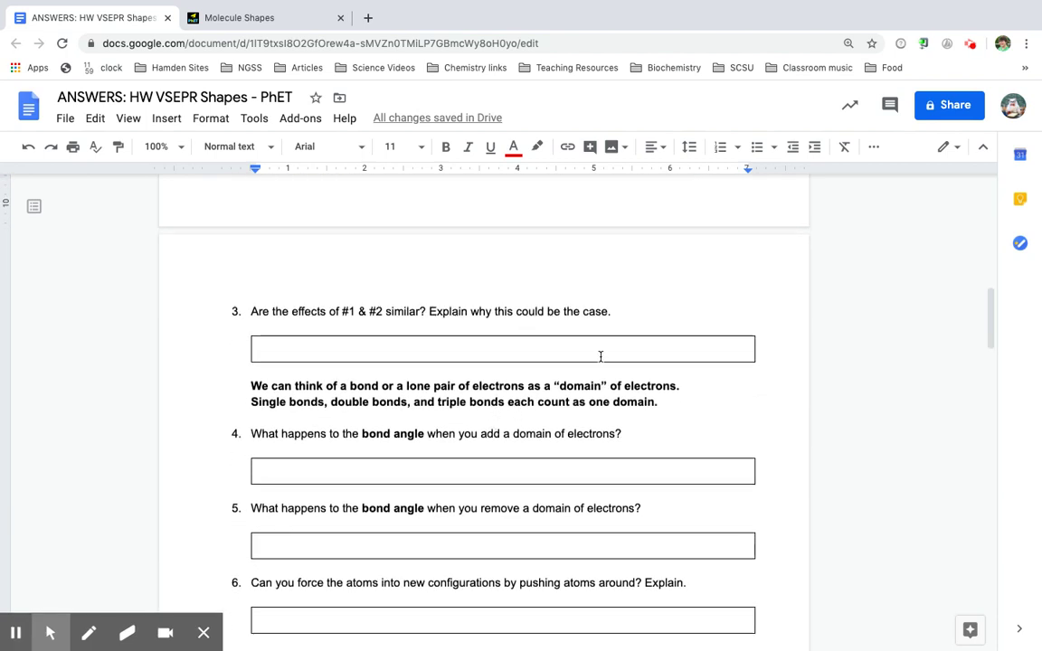
- Compare the answers to questions 1 and 2 with question 3 about whether their effects are similar
{"action": "scroll", "coordinate": [599, 356], "scroll_direction": "up", "scroll_amount": 8}
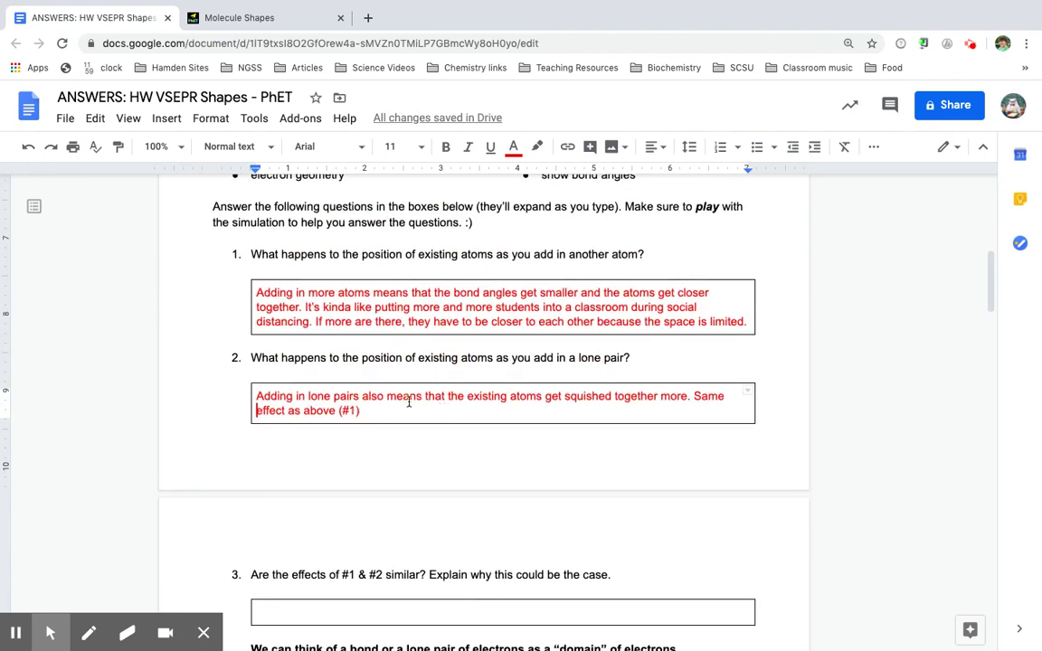
{"action": "scroll", "coordinate": [568, 406], "scroll_direction": "down", "scroll_amount": 5}
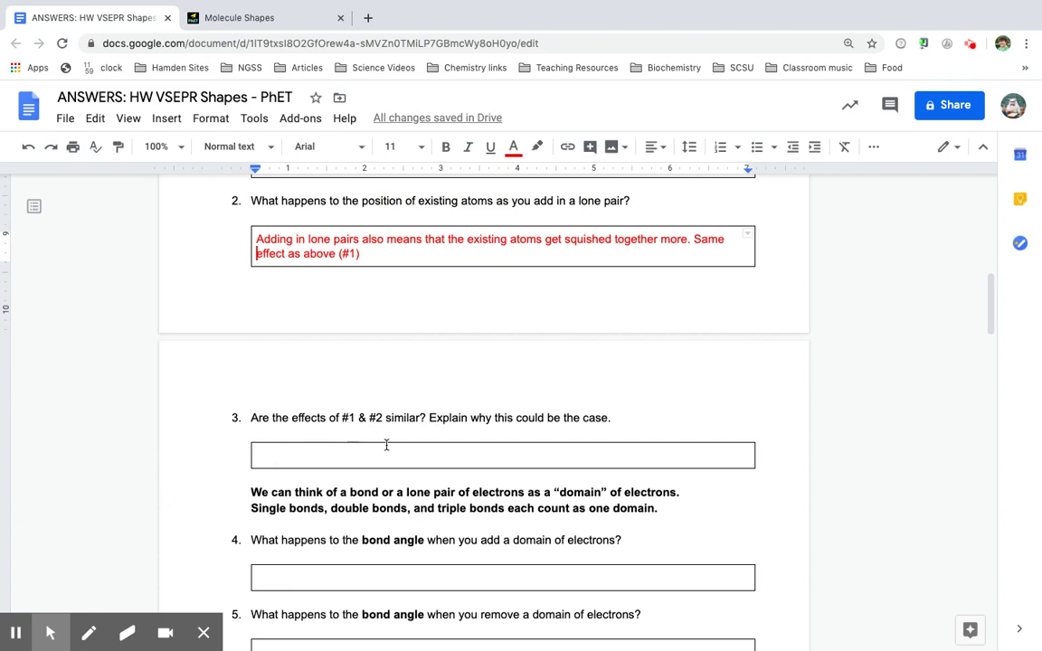
{"action": "scroll", "coordinate": [504, 404], "scroll_direction": "up", "scroll_amount": 2}
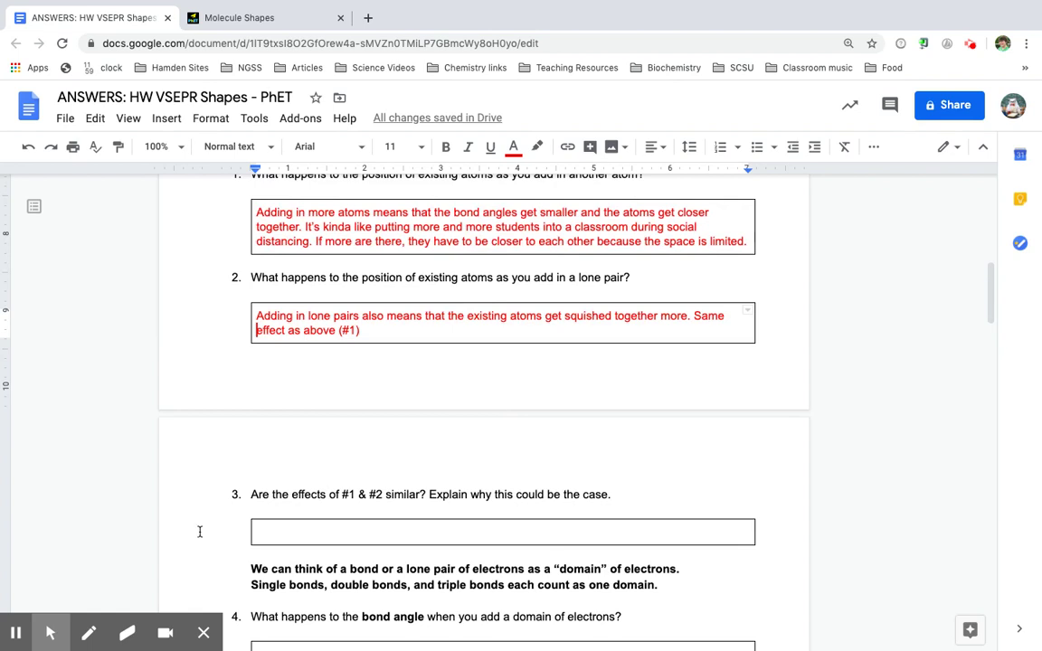
{"action": "left_click", "coordinate": [50, 633]}
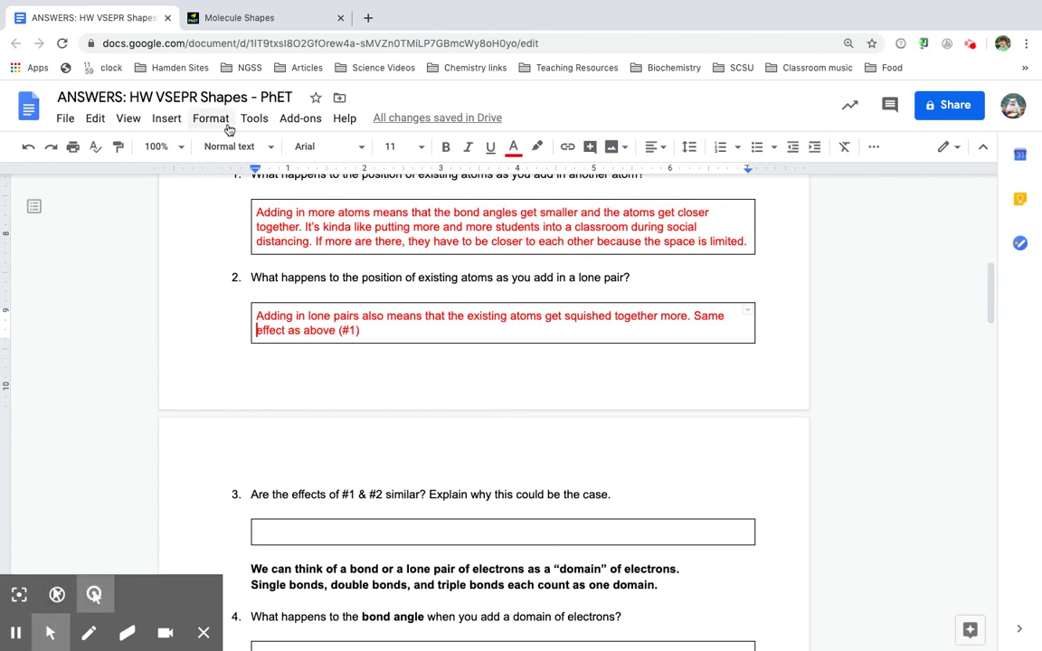
- Switch to the Molecule Shapes simulation and move the atoms and lone pairs around to examine how they repel one another
{"action": "left_click", "coordinate": [237, 19]}
{"action": "left_click_drag", "start_coordinate": [583, 199], "coordinate": [625, 295]}
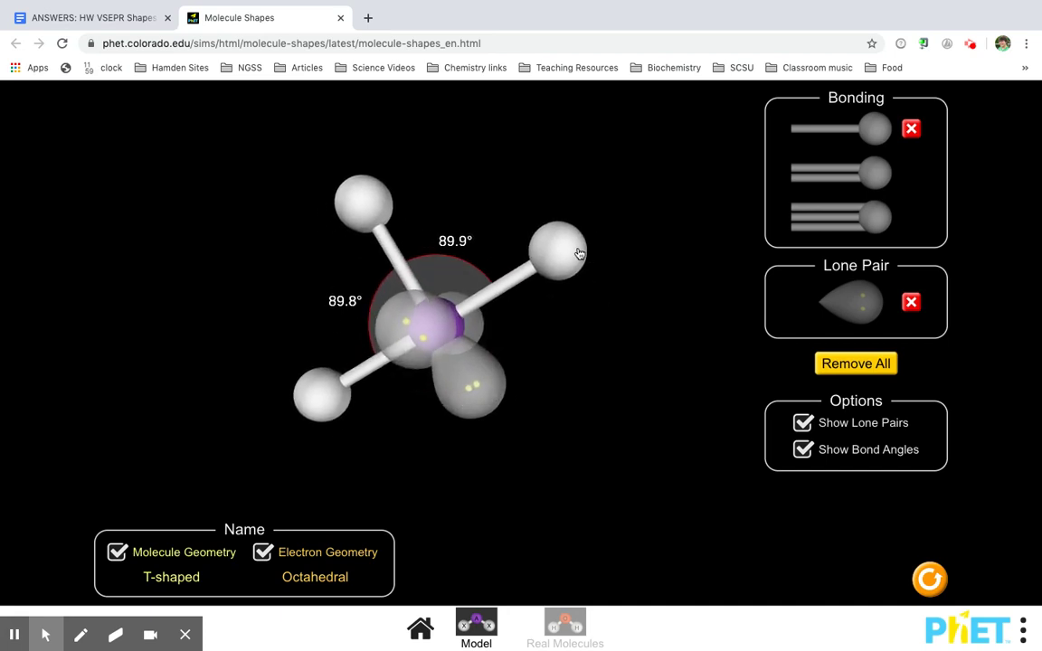
{"action": "left_click_drag", "start_coordinate": [578, 249], "coordinate": [560, 318]}
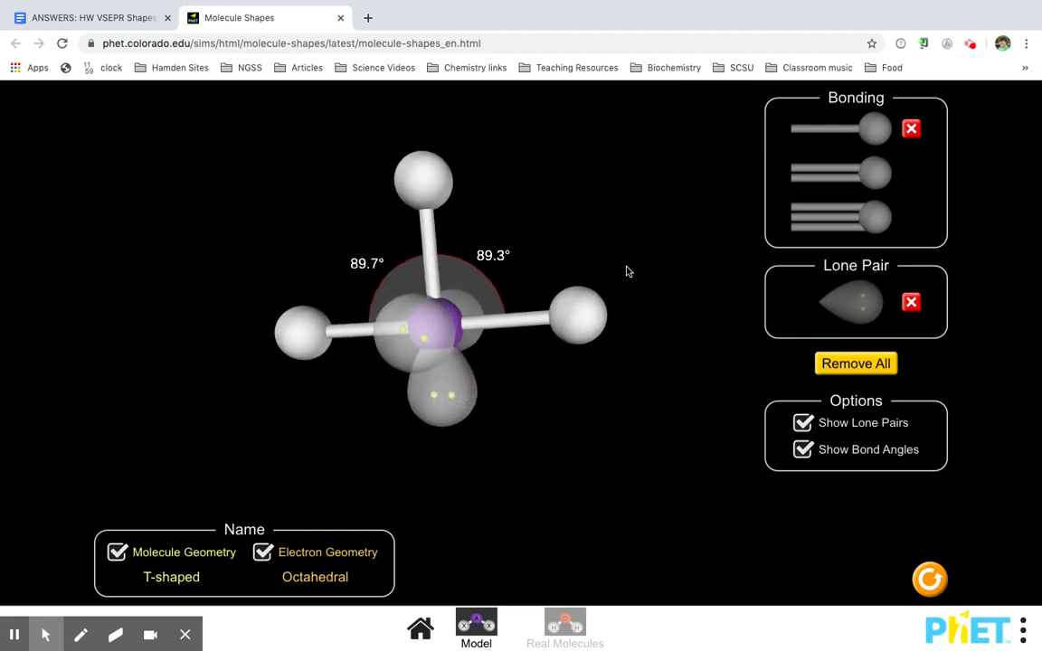
{"action": "left_click_drag", "start_coordinate": [448, 206], "coordinate": [335, 329]}
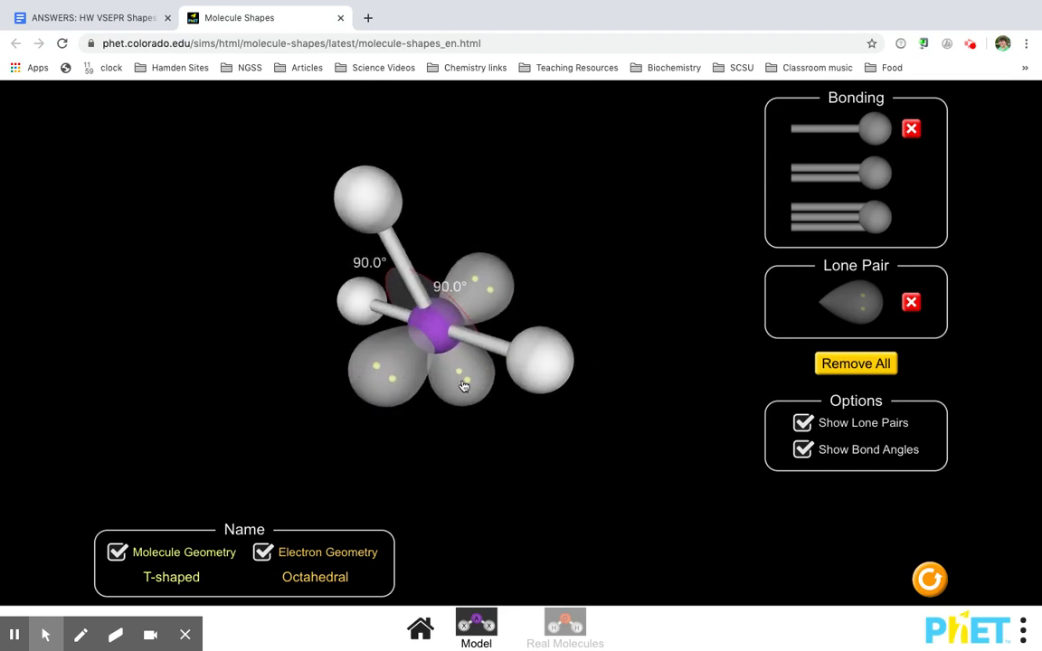
{"action": "left_click_drag", "start_coordinate": [463, 387], "coordinate": [521, 241]}
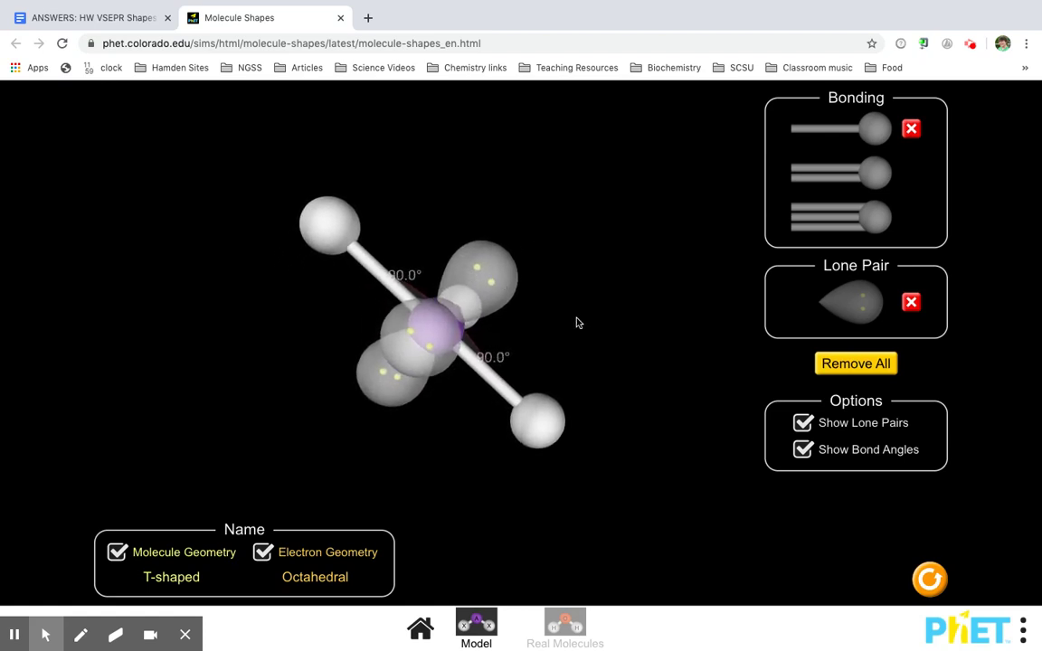
{"action": "left_click_drag", "start_coordinate": [541, 416], "coordinate": [565, 327]}
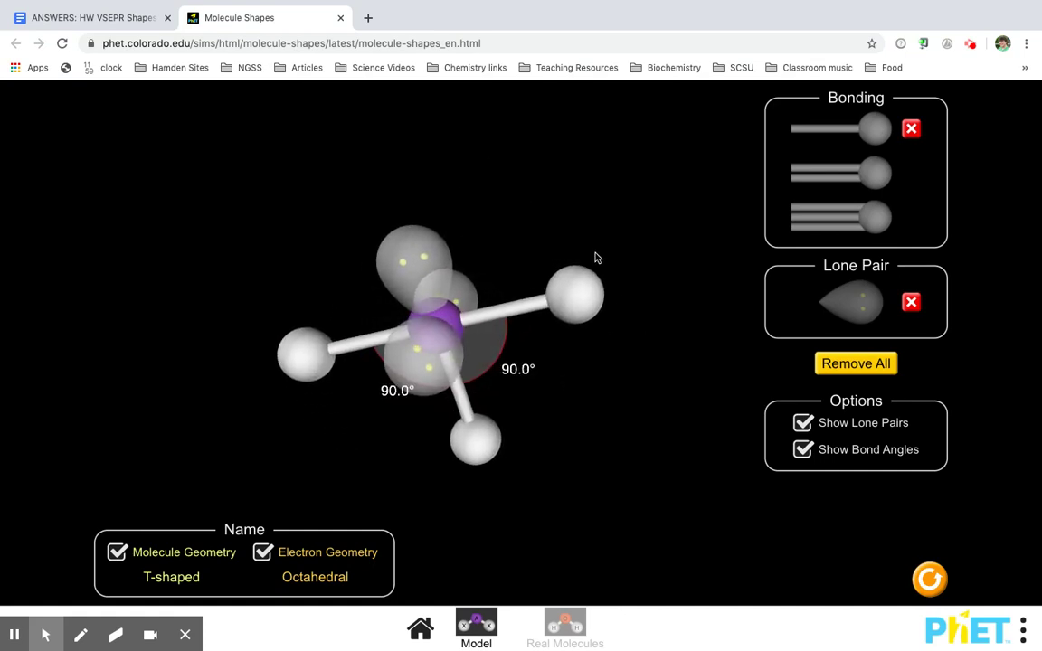
- Switch to the worksheet, highlight "Negative charges repel other negative charges" in answer 3, and read the note defining an electron domain
{"action": "left_click", "coordinate": [113, 20]}
{"action": "mouse_move", "coordinate": [14, 617]}
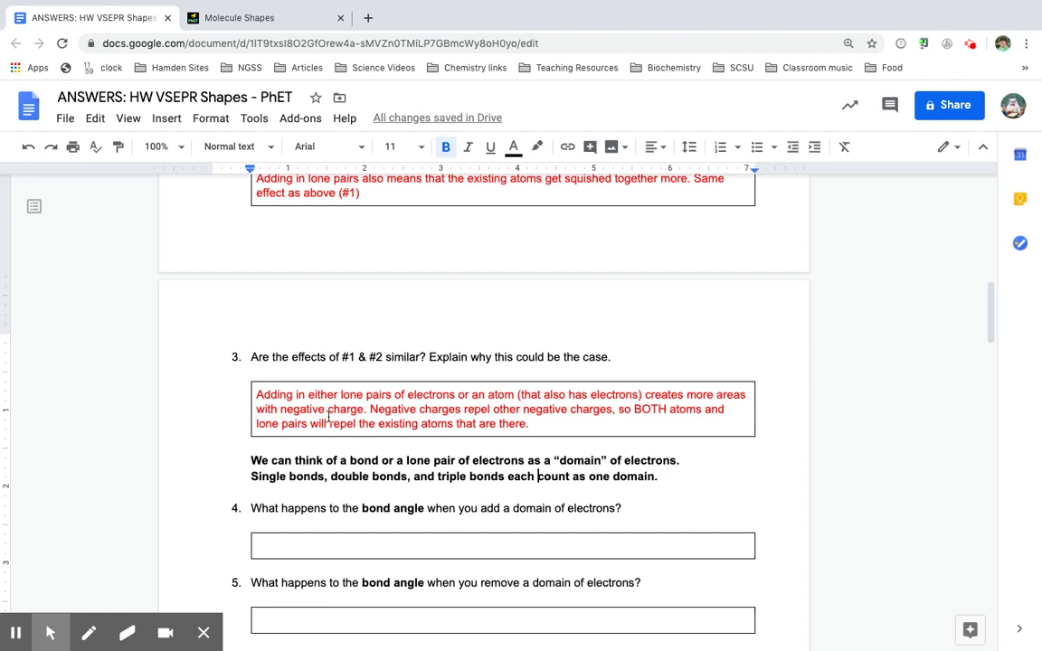
{"action": "left_click_drag", "start_coordinate": [368, 408], "coordinate": [617, 416]}
{"action": "left_click", "coordinate": [655, 421]}
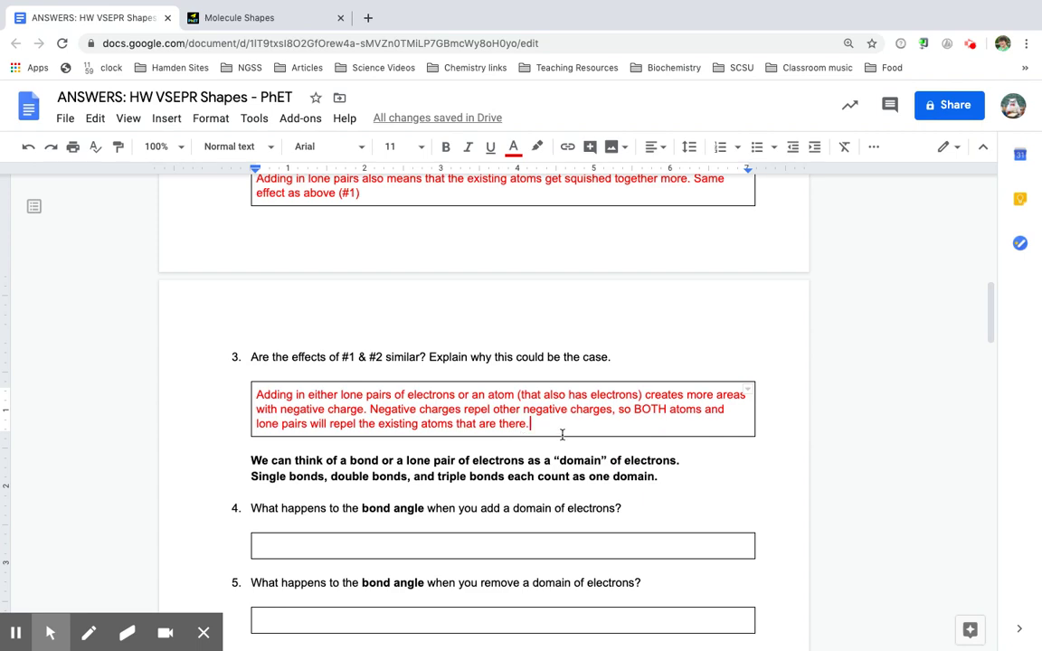
{"action": "scroll", "coordinate": [561, 435], "scroll_direction": "up", "scroll_amount": 2}
{"action": "scroll", "coordinate": [561, 435], "scroll_direction": "down", "scroll_amount": 1}
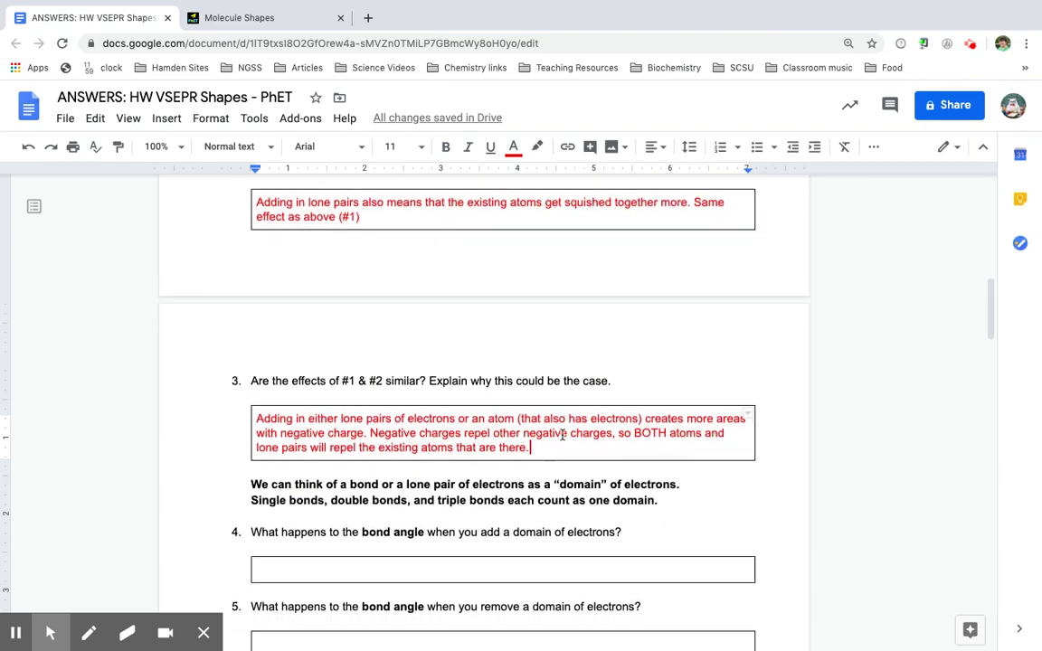
{"action": "scroll", "coordinate": [562, 435], "scroll_direction": "down", "scroll_amount": 3}
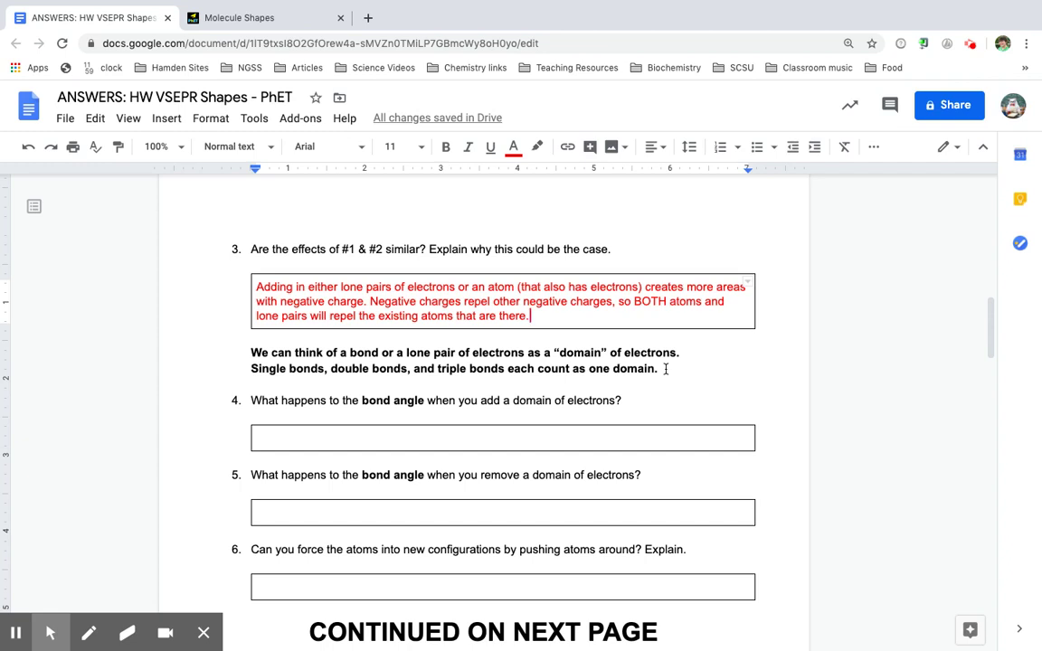
- In the Molecule Shapes simulation, remove the three lone pairs and add one double-bonded and one triple-bonded atom
{"action": "left_click", "coordinate": [203, 19]}
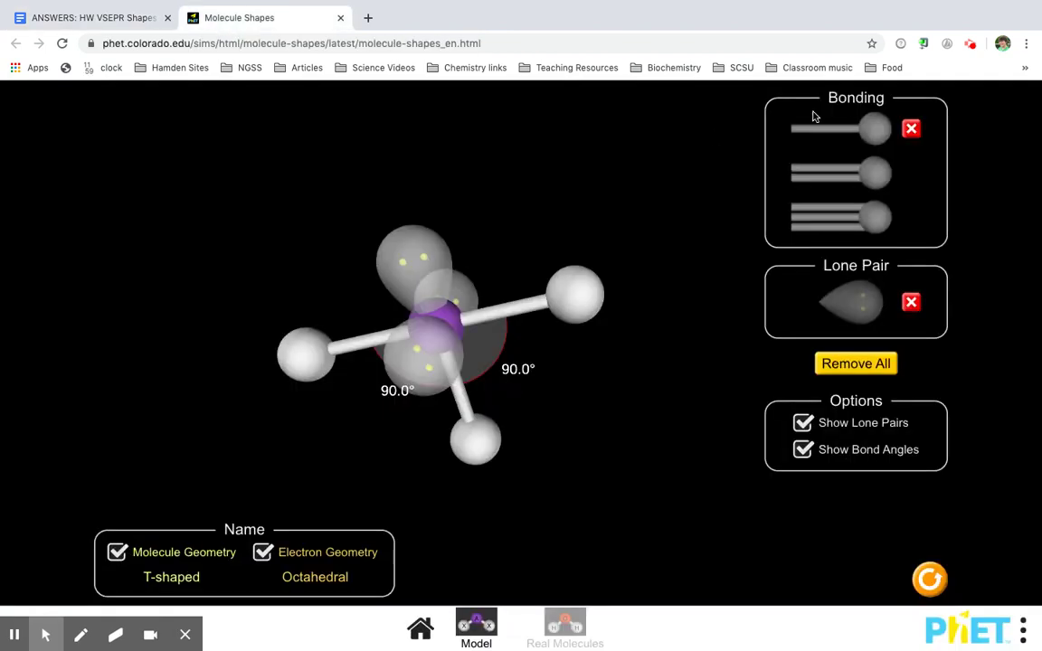
{"action": "left_click", "coordinate": [911, 302]}
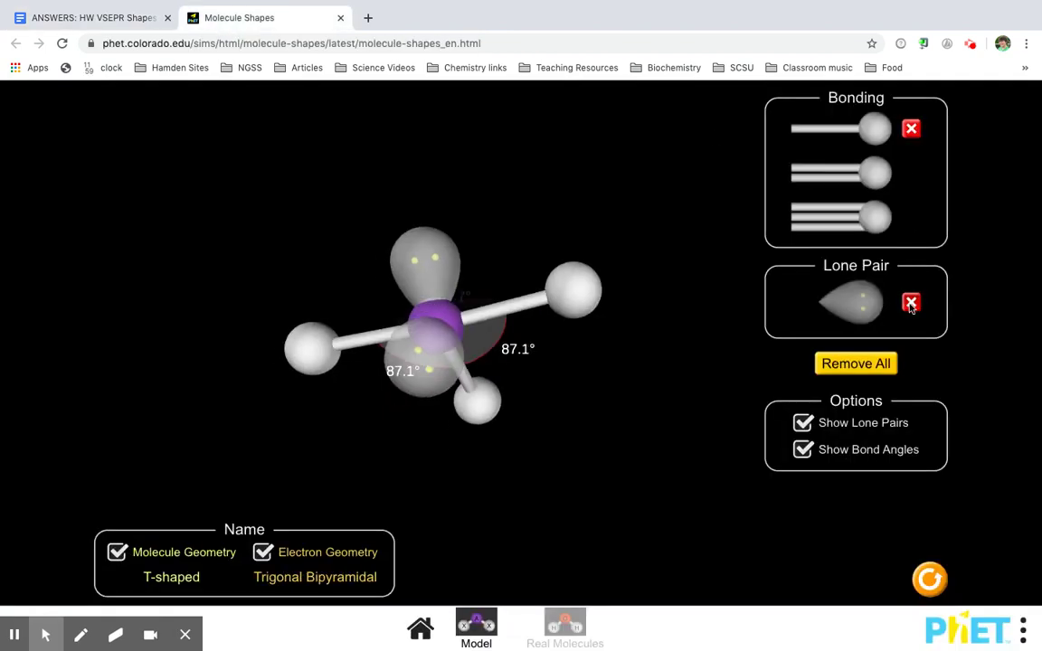
{"action": "left_click", "coordinate": [910, 302]}
{"action": "left_click", "coordinate": [911, 302]}
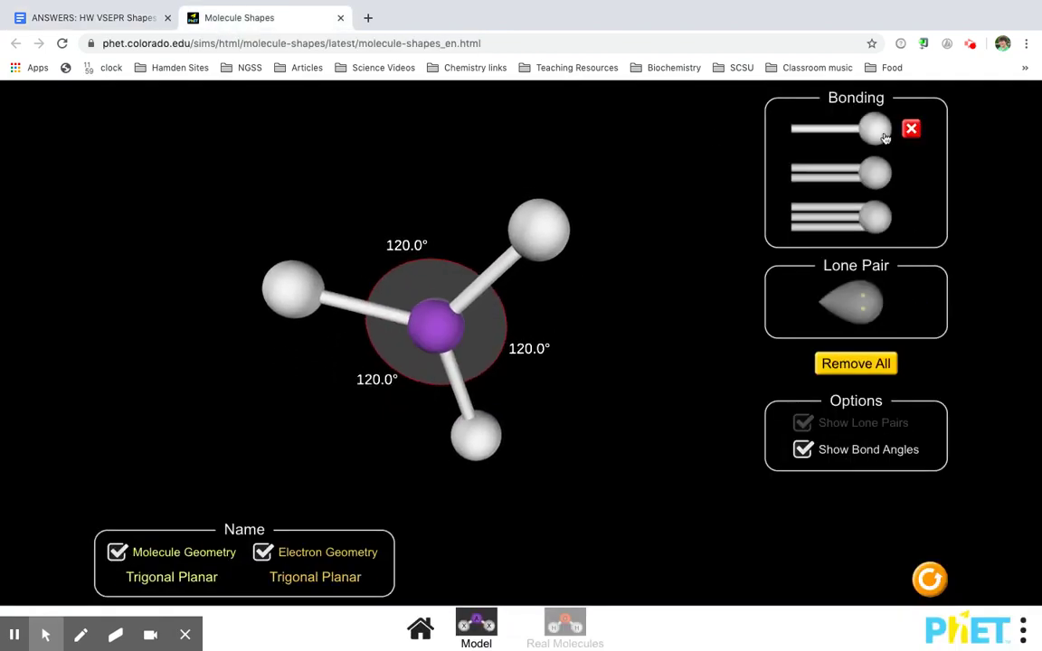
{"action": "left_click", "coordinate": [874, 171]}
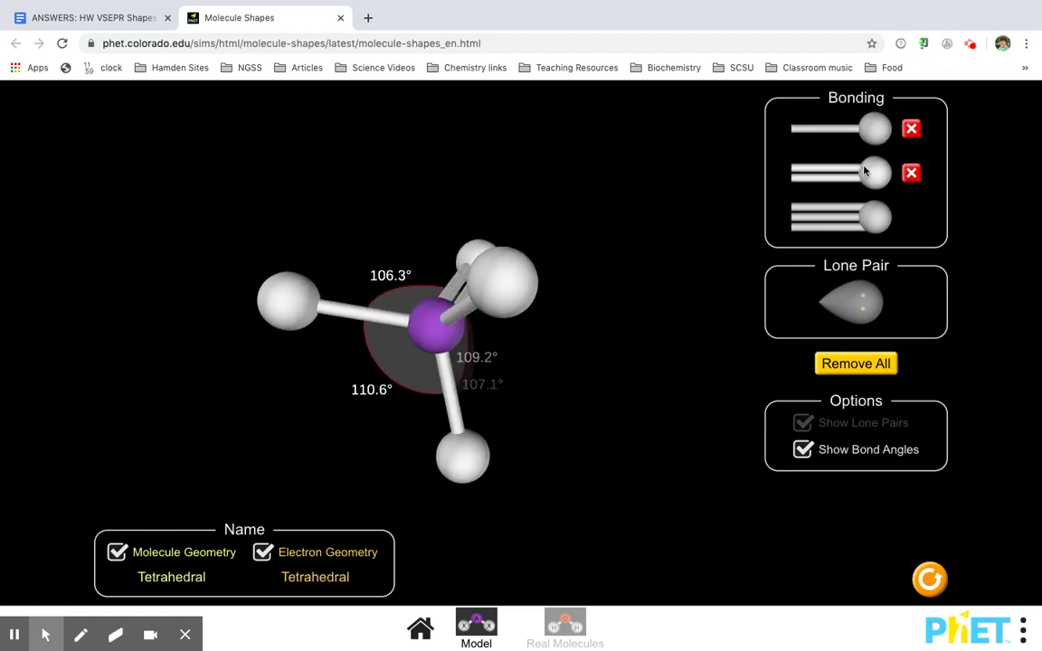
{"action": "left_click", "coordinate": [854, 212]}
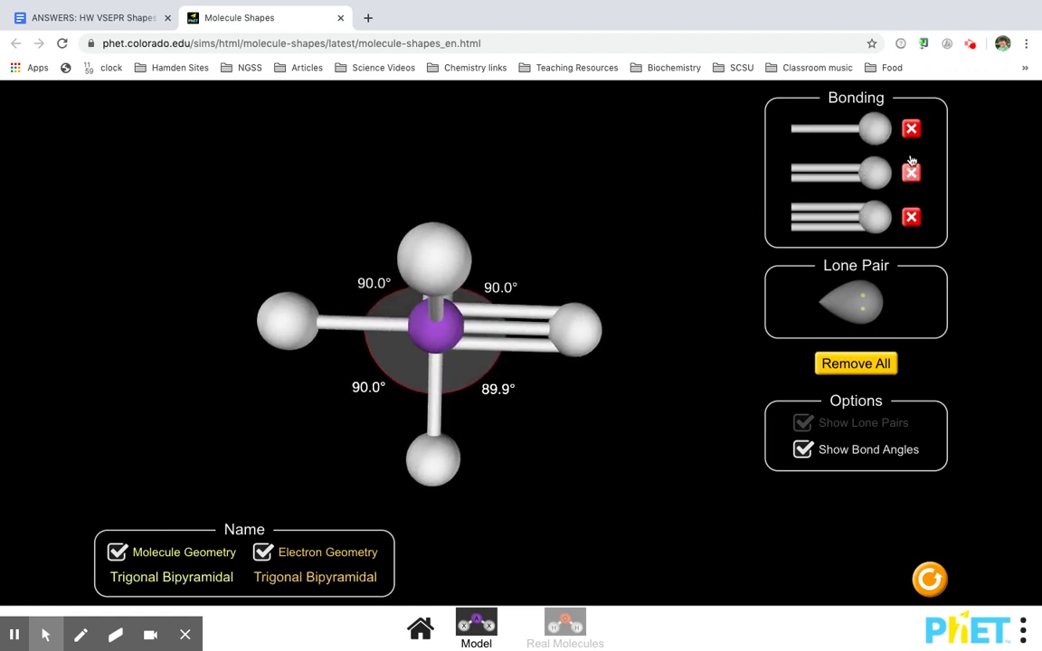
- Remove the three single-bonded atoms, the double-bonded atom and the triple-bonded atom from the central atom
{"action": "left_click", "coordinate": [911, 129]}
{"action": "left_click", "coordinate": [910, 172]}
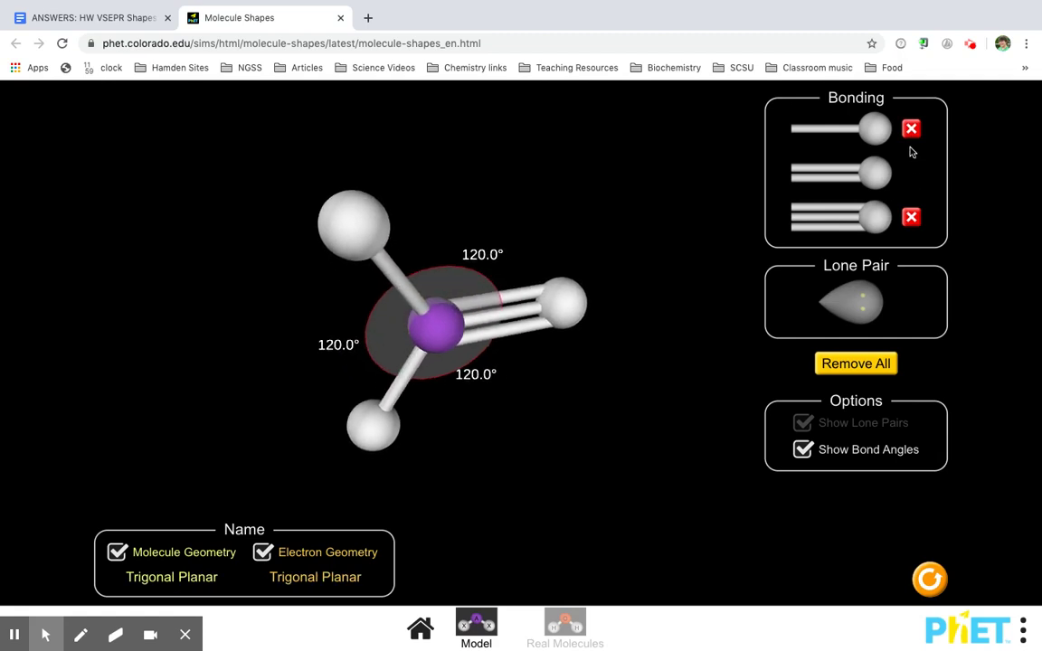
{"action": "left_click", "coordinate": [911, 132]}
{"action": "left_click", "coordinate": [910, 134]}
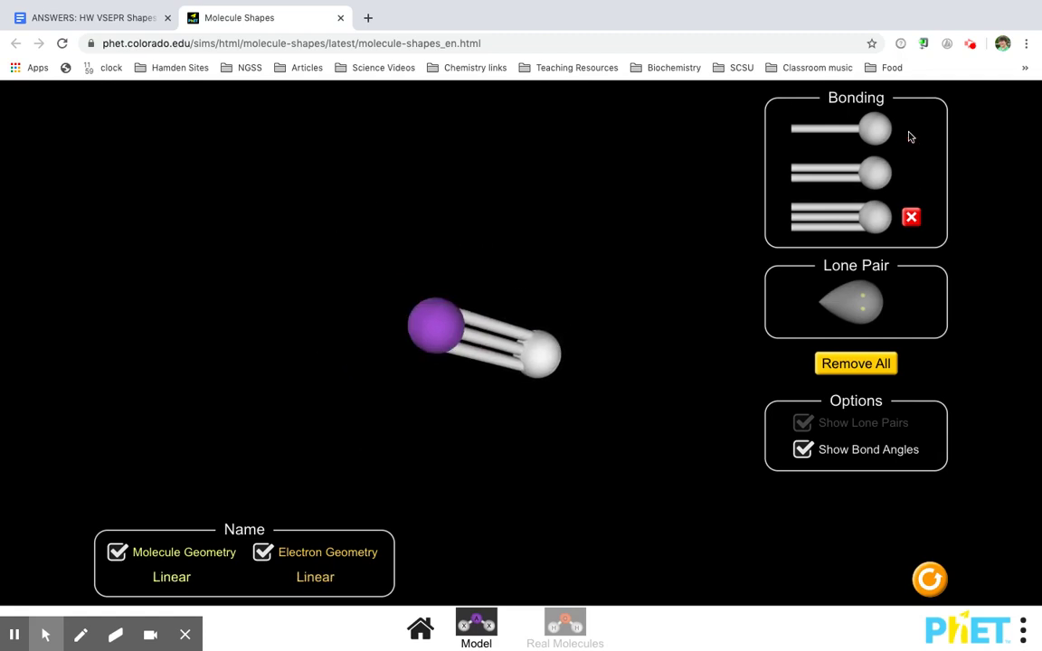
{"action": "left_click", "coordinate": [911, 217]}
- Add two double-bonded atoms to the central atom, and replace them with one single-bonded atom
{"action": "left_click", "coordinate": [868, 176]}
{"action": "left_click", "coordinate": [872, 174]}
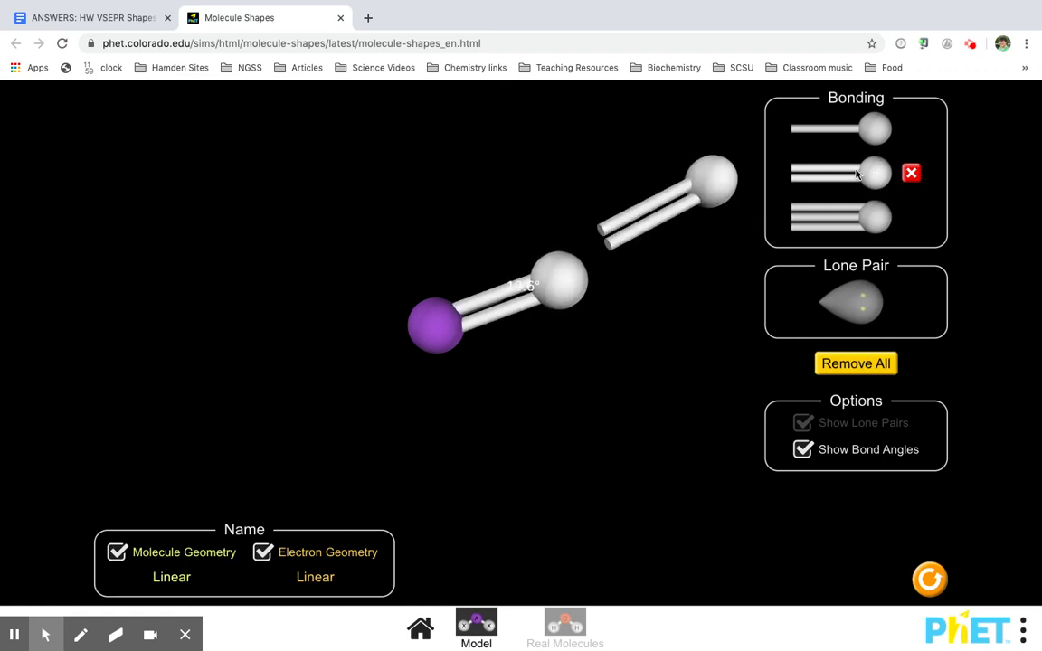
{"action": "left_click", "coordinate": [910, 174]}
{"action": "left_click", "coordinate": [910, 173]}
{"action": "left_click", "coordinate": [873, 132]}
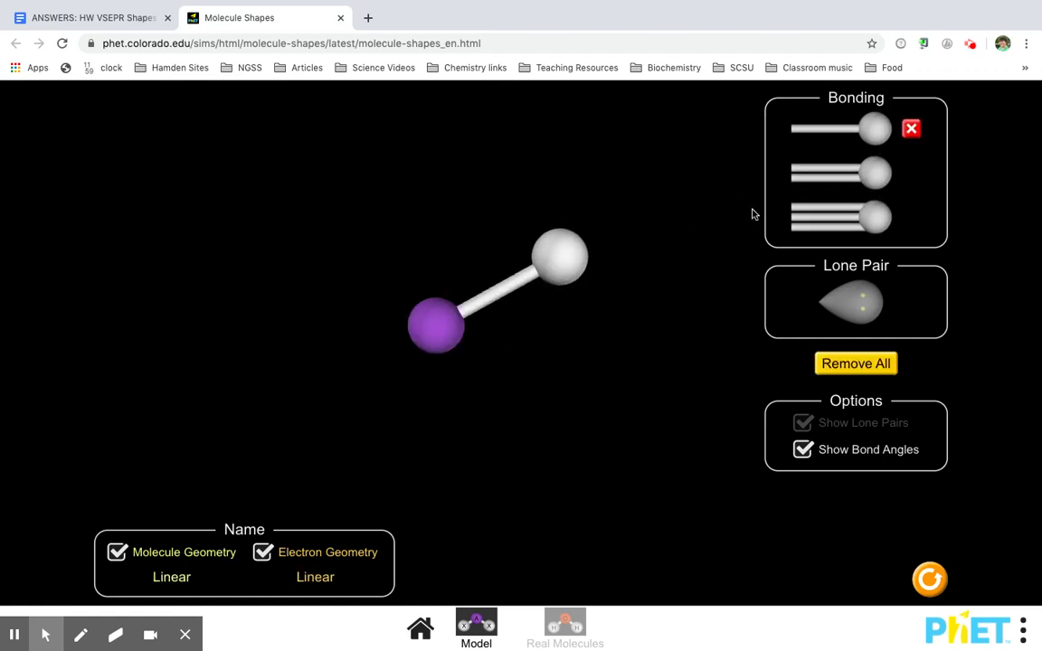
- Check question 4 on the worksheet, and in the Molecule Shapes simulation add a second single-bonded atom and one lone pair
{"action": "left_click", "coordinate": [110, 18]}
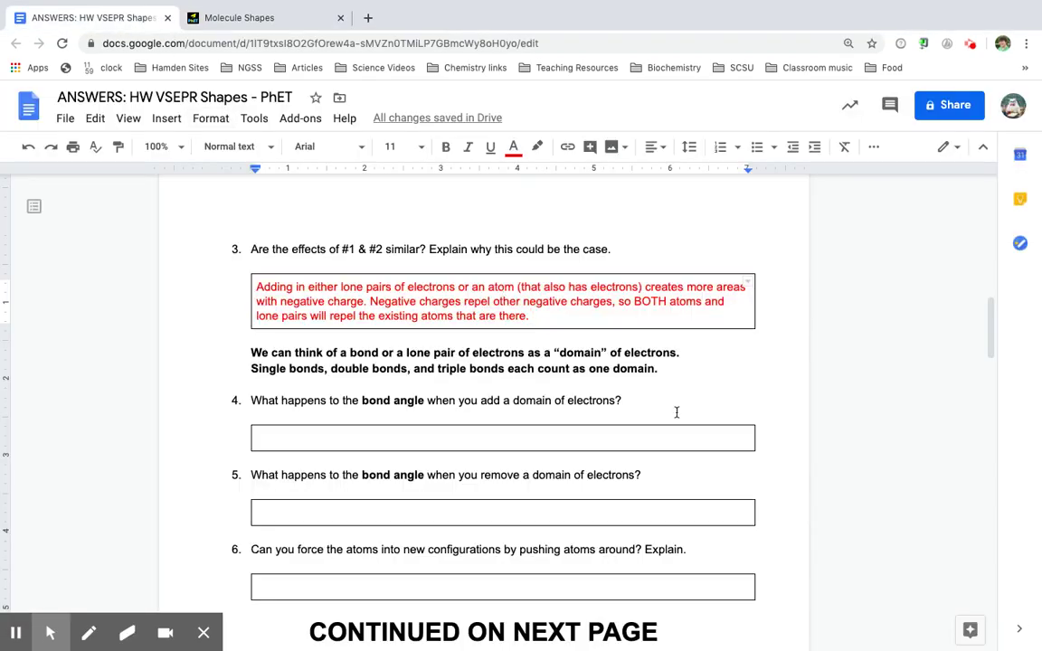
{"action": "scroll", "coordinate": [742, 473], "scroll_direction": "down", "scroll_amount": 2}
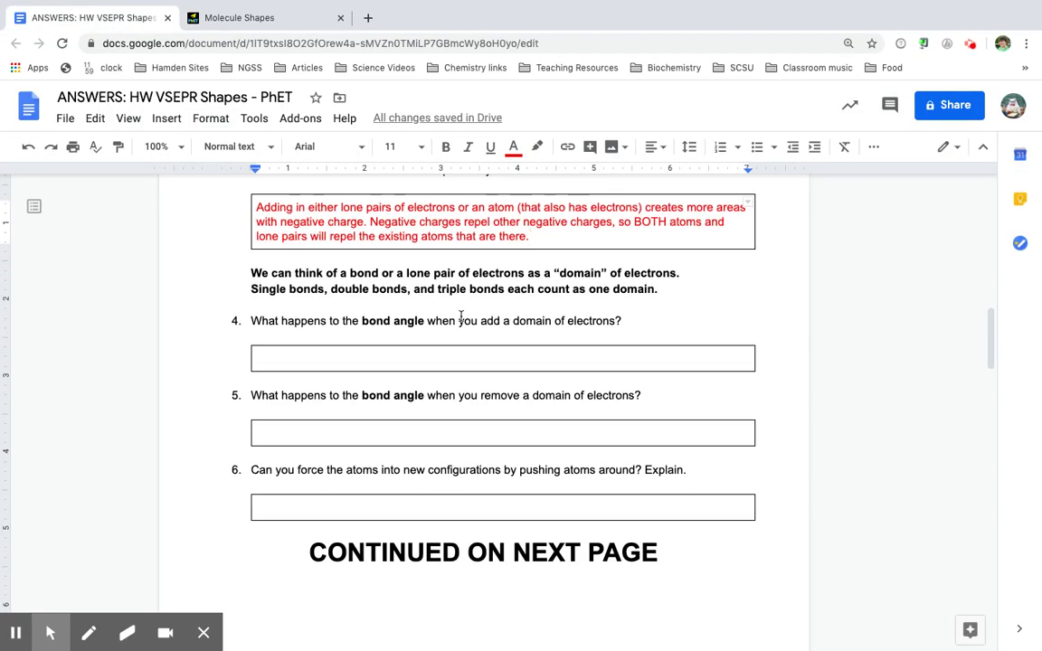
{"action": "left_click", "coordinate": [265, 18]}
{"action": "left_click", "coordinate": [874, 132]}
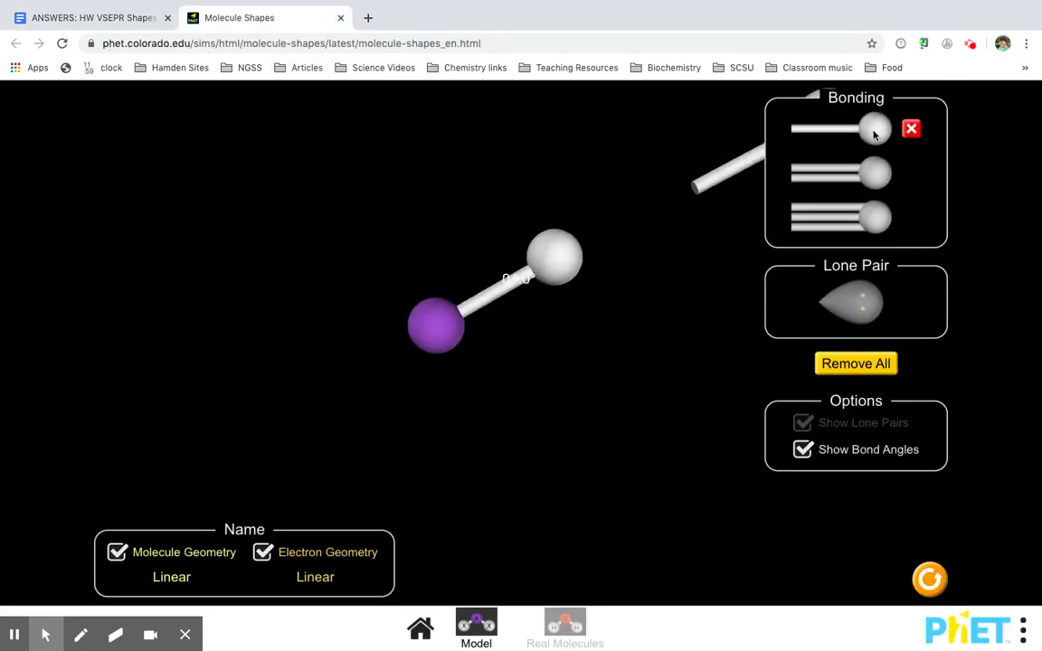
{"action": "left_click", "coordinate": [859, 299]}
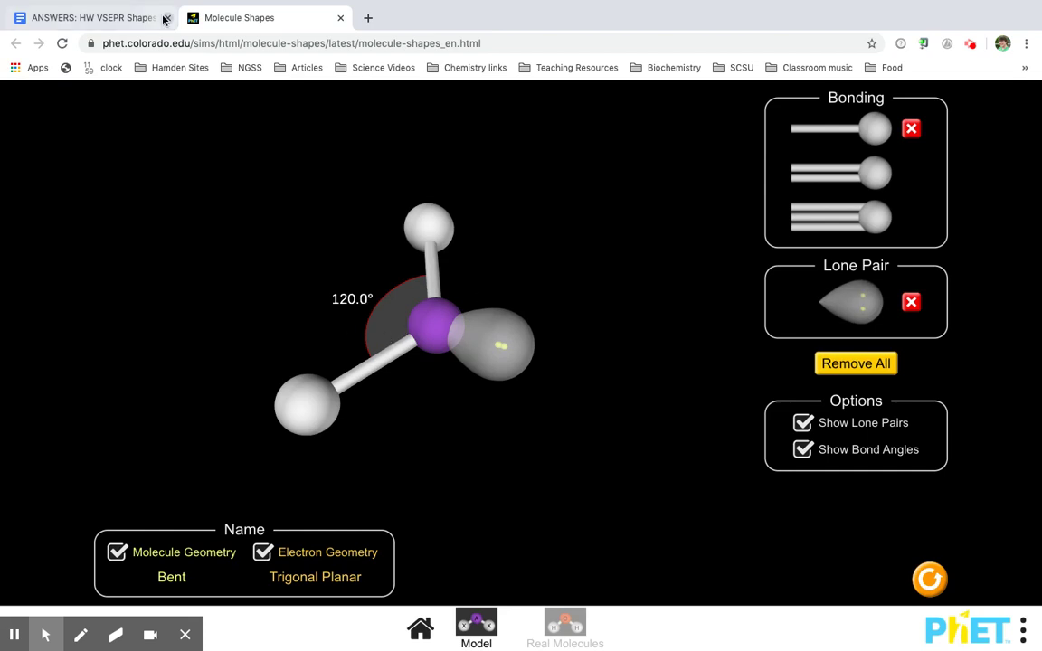
- Switch to the worksheet and review the answer to question 4 about the bond angle when adding a domain of electrons
{"action": "left_click", "coordinate": [110, 20]}
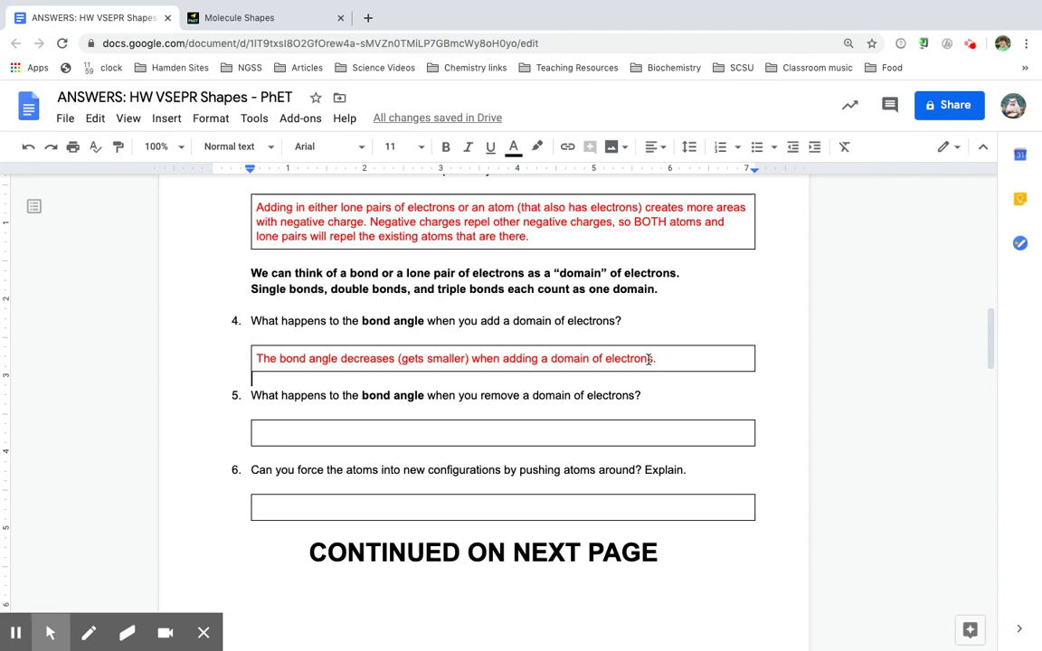
{"action": "scroll", "coordinate": [681, 382], "scroll_direction": "down", "scroll_amount": 1}
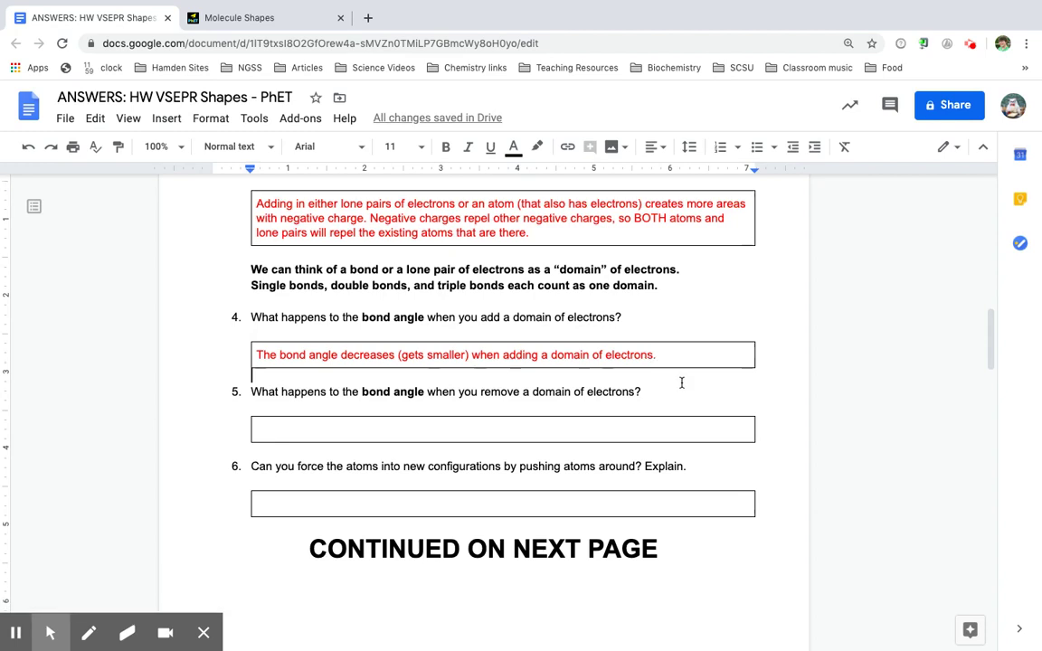
- Switch to the Molecule Shapes simulation, remove the lone pair from the central atom, and return to question 5 on the worksheet
{"action": "left_click", "coordinate": [304, 18]}
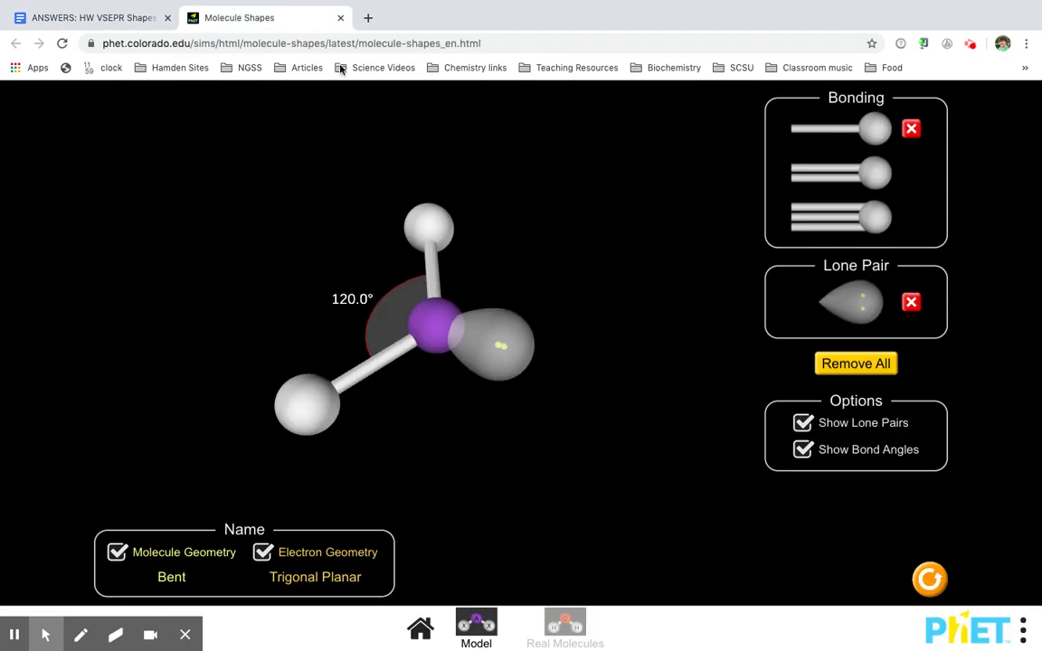
{"action": "left_click", "coordinate": [912, 305]}
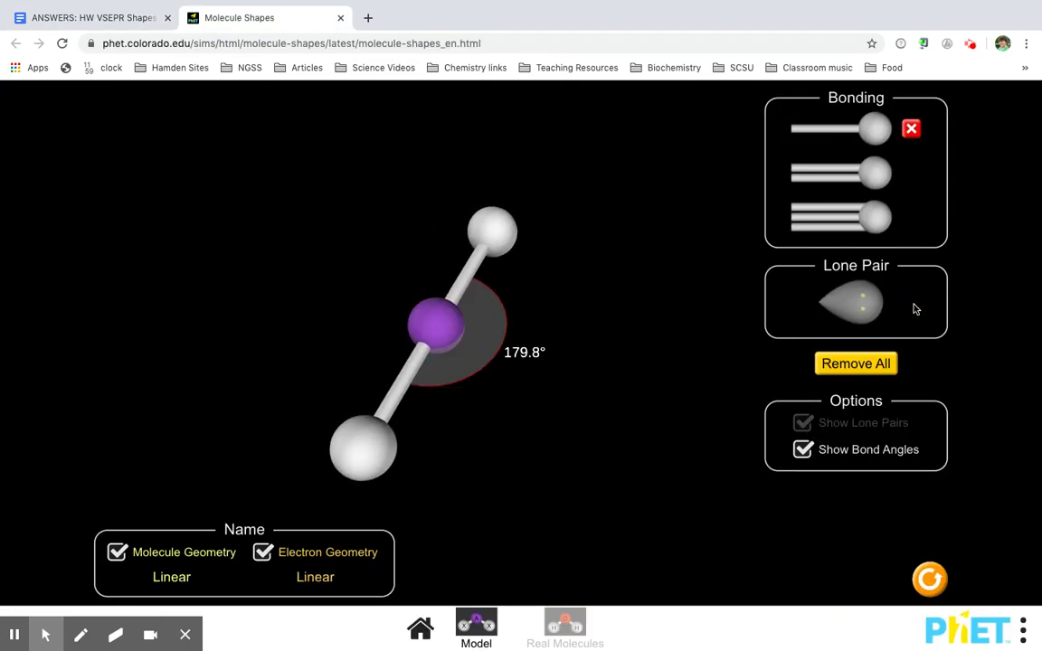
{"action": "left_click", "coordinate": [126, 17]}
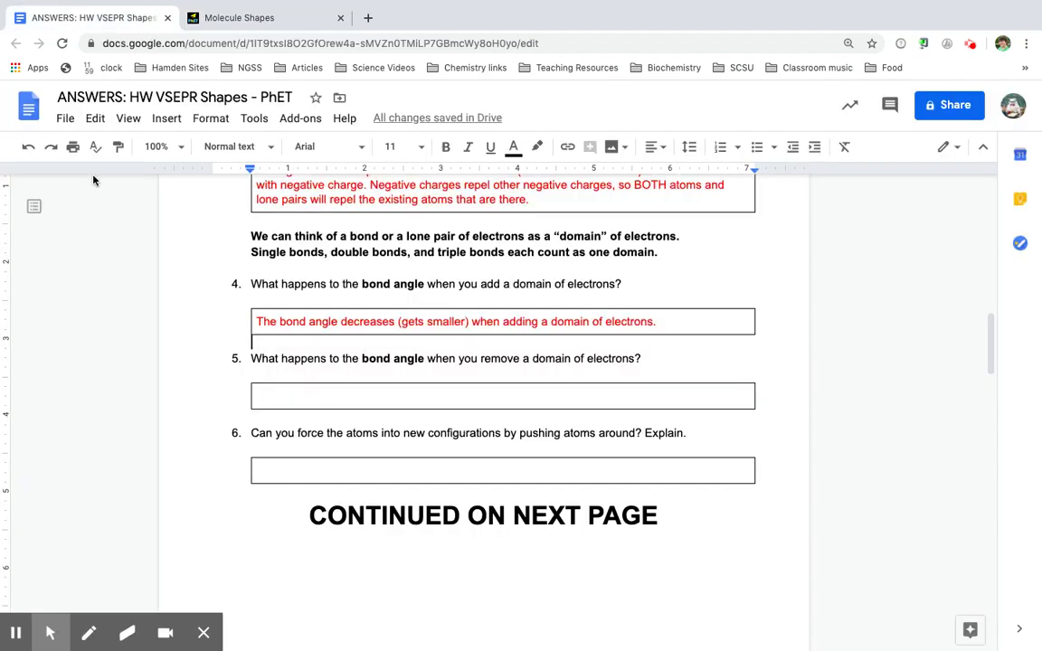
{"action": "left_click", "coordinate": [15, 638]}
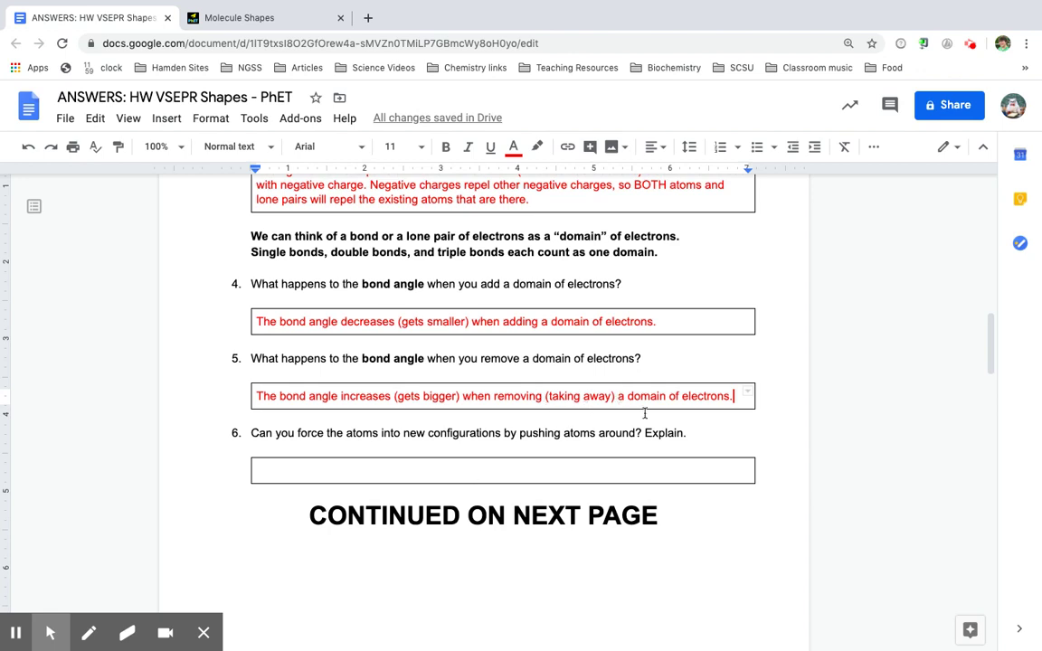
- For question 6, add a third single-bonded atom in the Molecule Shapes simulation and try to push the atoms into a new configuration
{"action": "scroll", "coordinate": [644, 413], "scroll_direction": "down", "scroll_amount": 1}
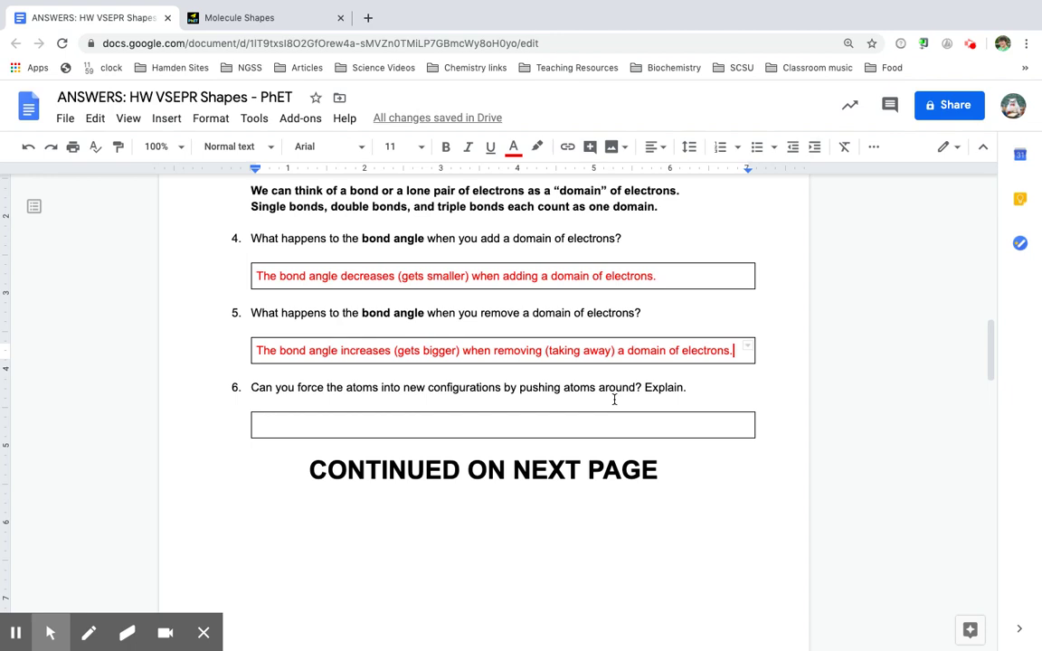
{"action": "left_click", "coordinate": [288, 21]}
{"action": "left_click", "coordinate": [866, 124]}
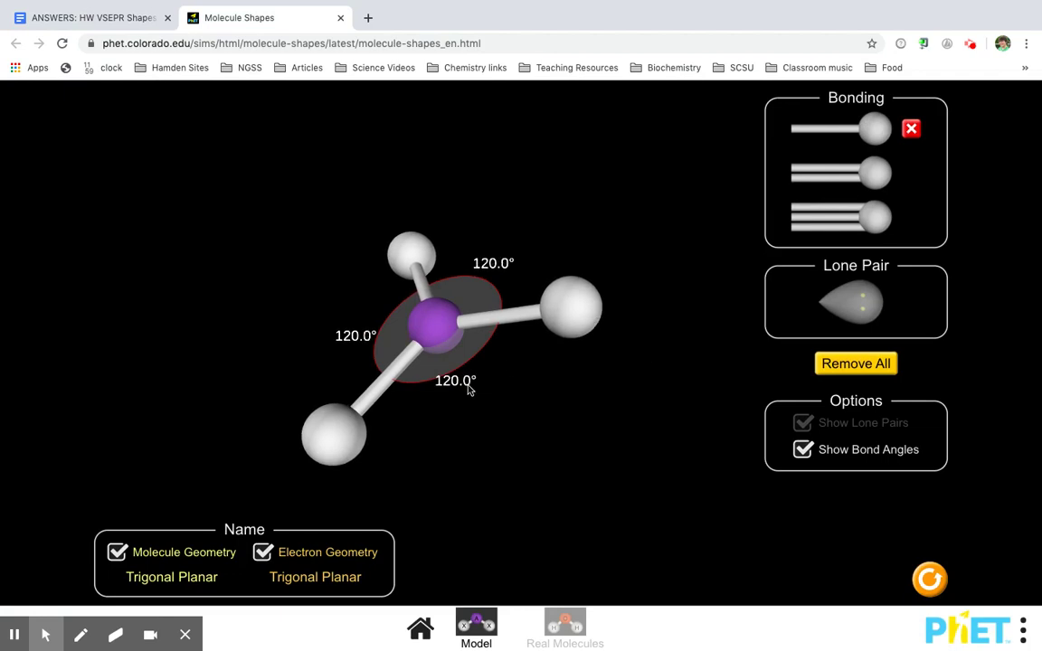
{"action": "left_click_drag", "start_coordinate": [469, 388], "coordinate": [548, 413]}
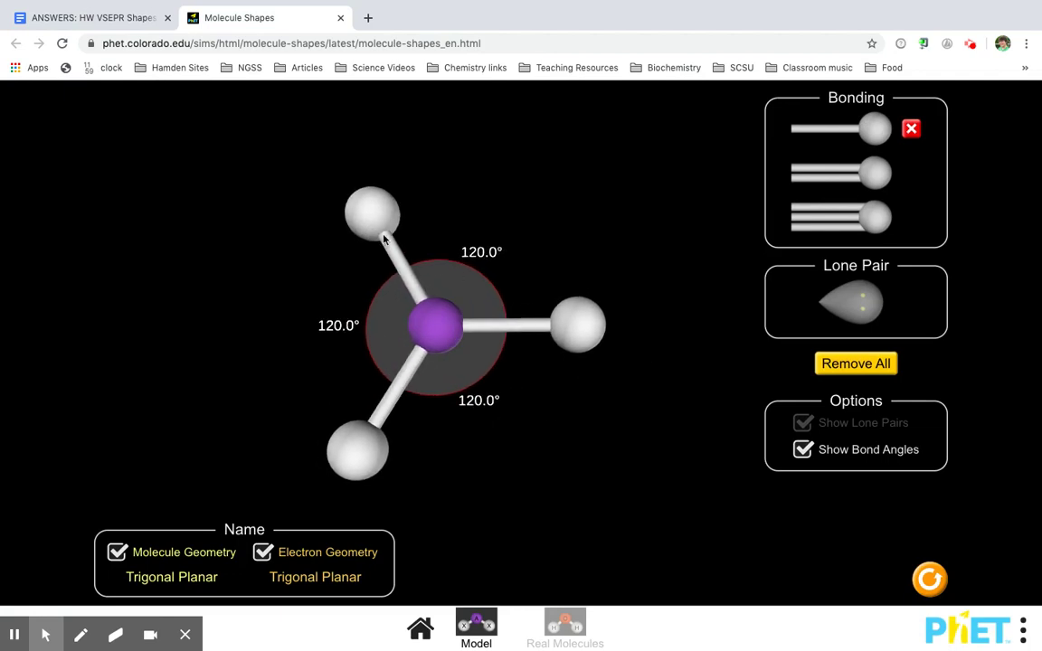
{"action": "left_click_drag", "start_coordinate": [589, 330], "coordinate": [583, 388]}
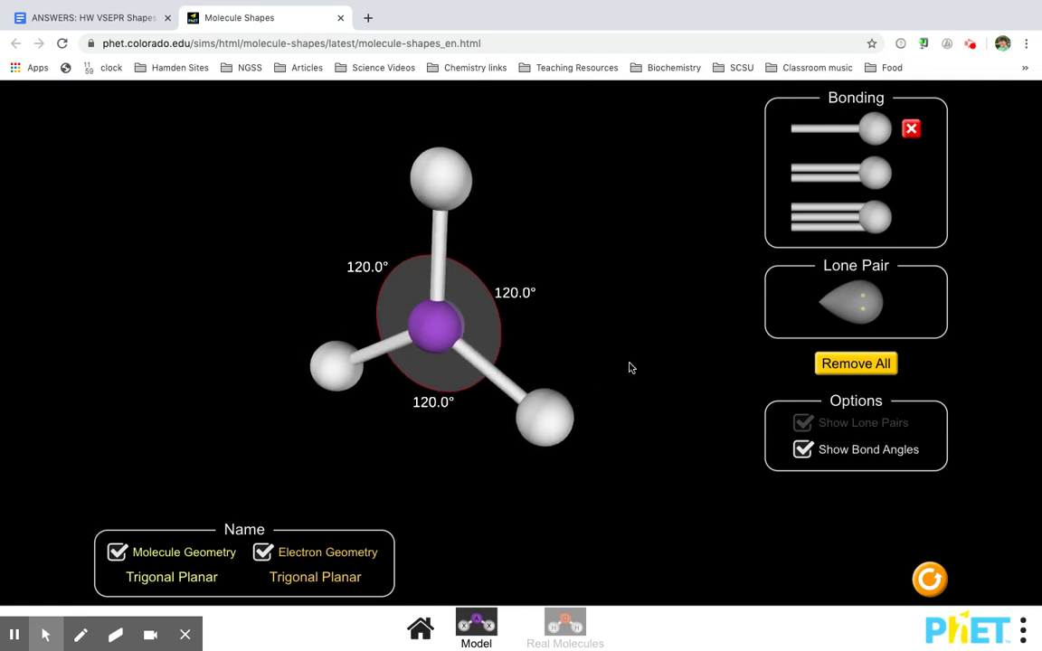
- Highlight "electrons are REPELLING each other," in the worksheet's question 6 answer, and try pushing an atom again in the Molecule Shapes simulation
{"action": "left_click", "coordinate": [106, 18]}
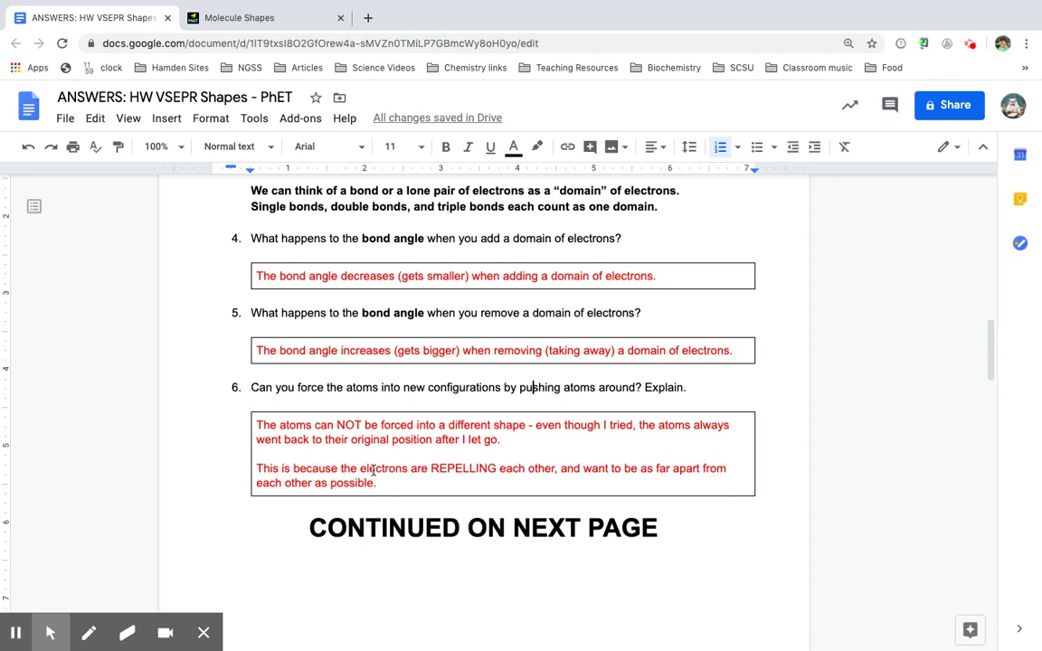
{"action": "left_click_drag", "start_coordinate": [362, 470], "coordinate": [559, 472]}
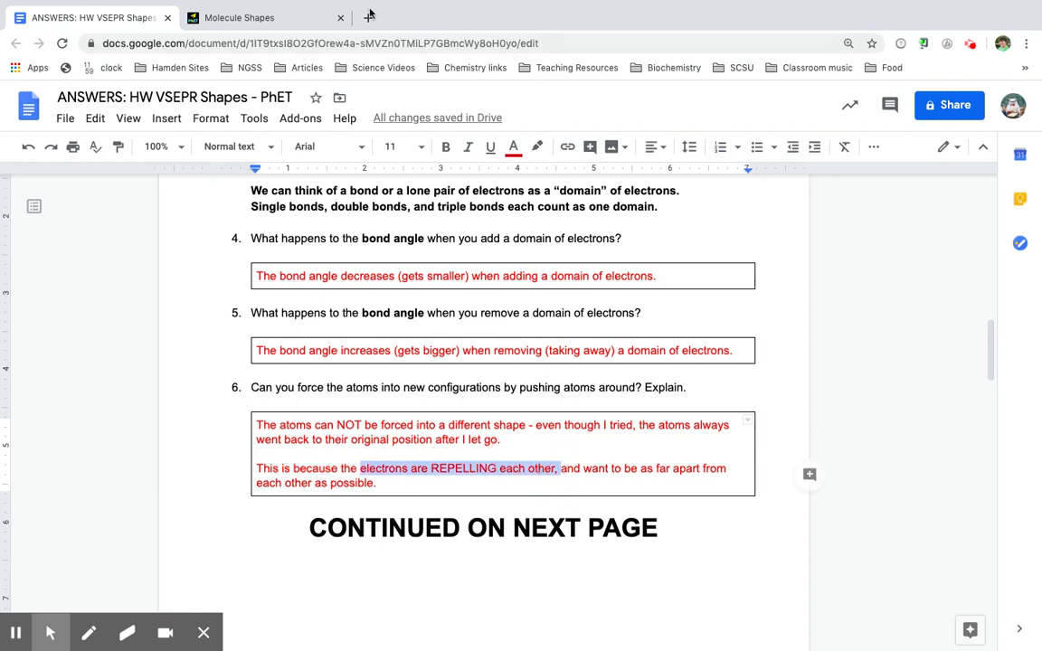
{"action": "left_click", "coordinate": [297, 20]}
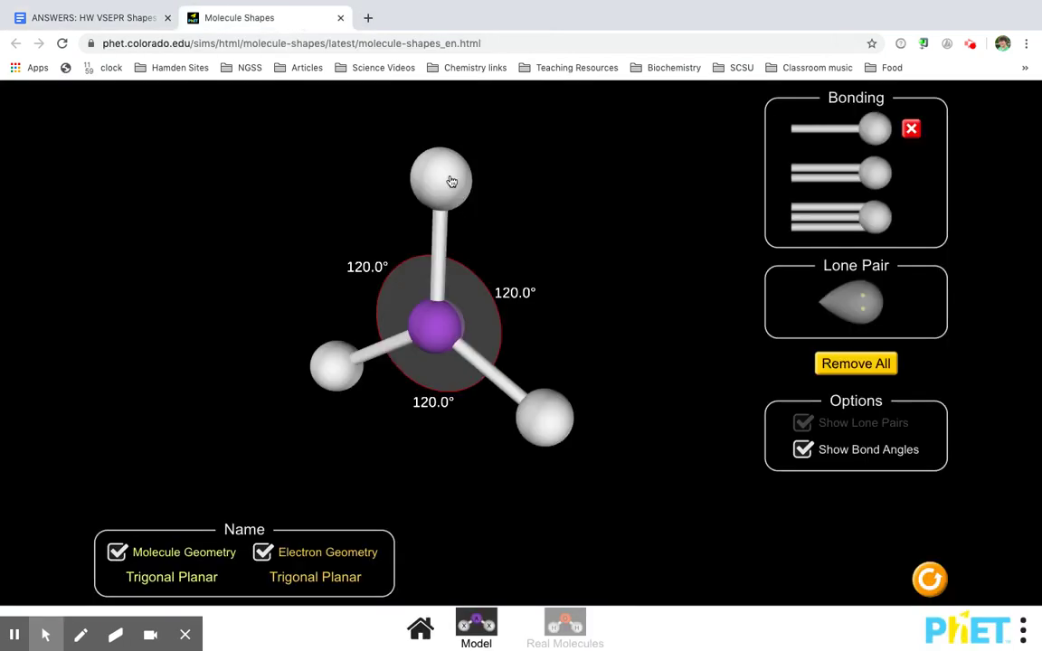
{"action": "left_click_drag", "start_coordinate": [451, 182], "coordinate": [265, 409]}
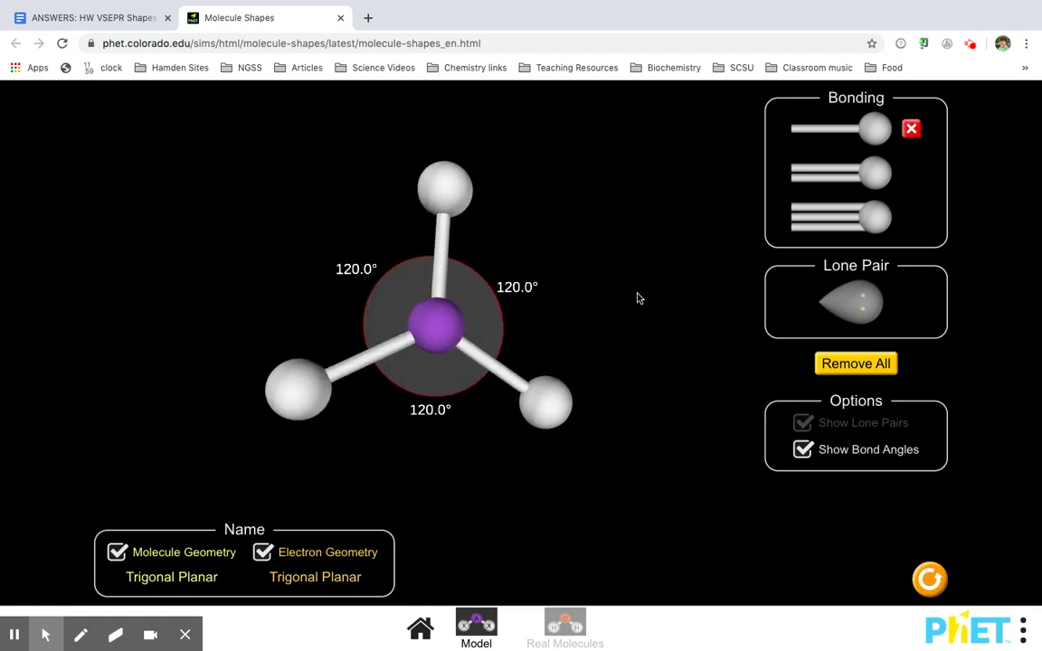
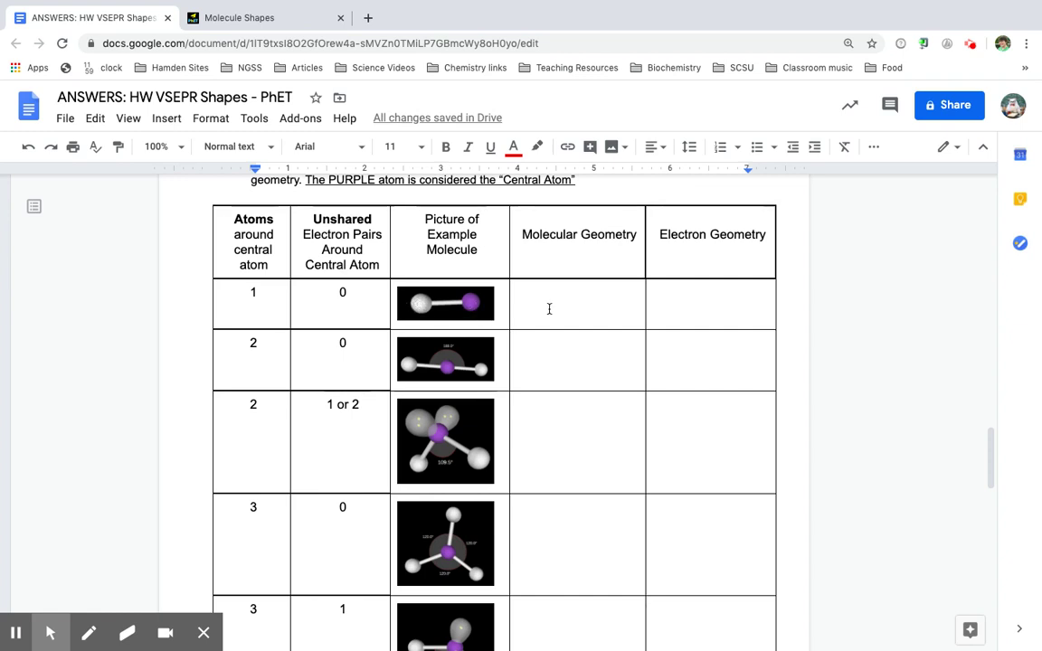
- In the Molecule Shapes simulation, remove two single-bonded atoms so that one atom is attached to the central atom
{"action": "left_click", "coordinate": [287, 18]}
{"action": "left_click", "coordinate": [910, 128]}
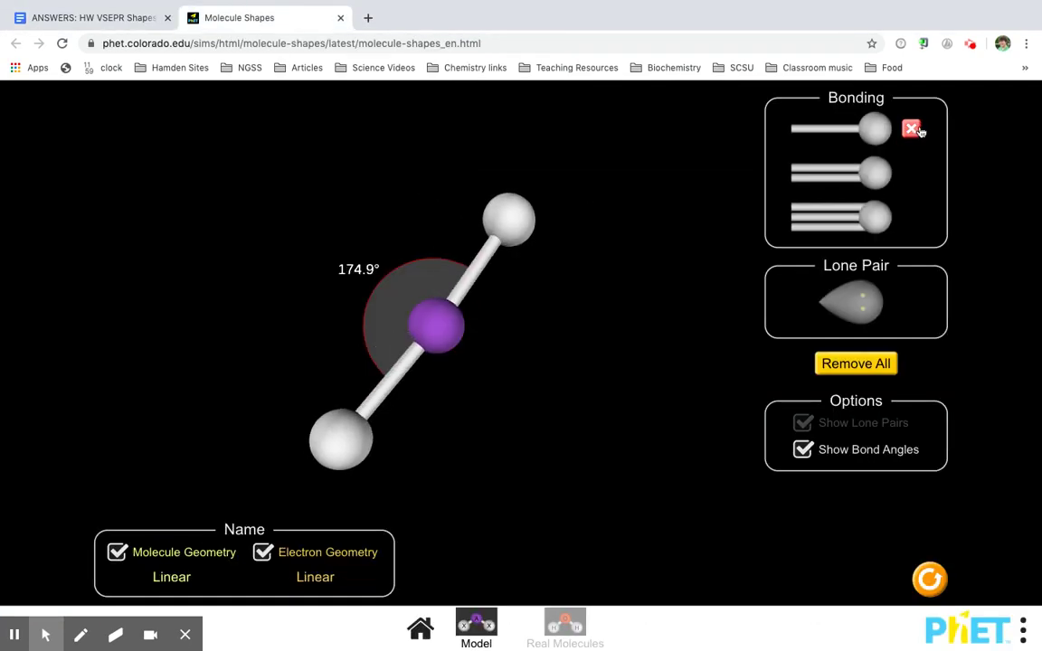
{"action": "left_click", "coordinate": [911, 128]}
{"action": "left_click_drag", "start_coordinate": [422, 428], "coordinate": [356, 286]}
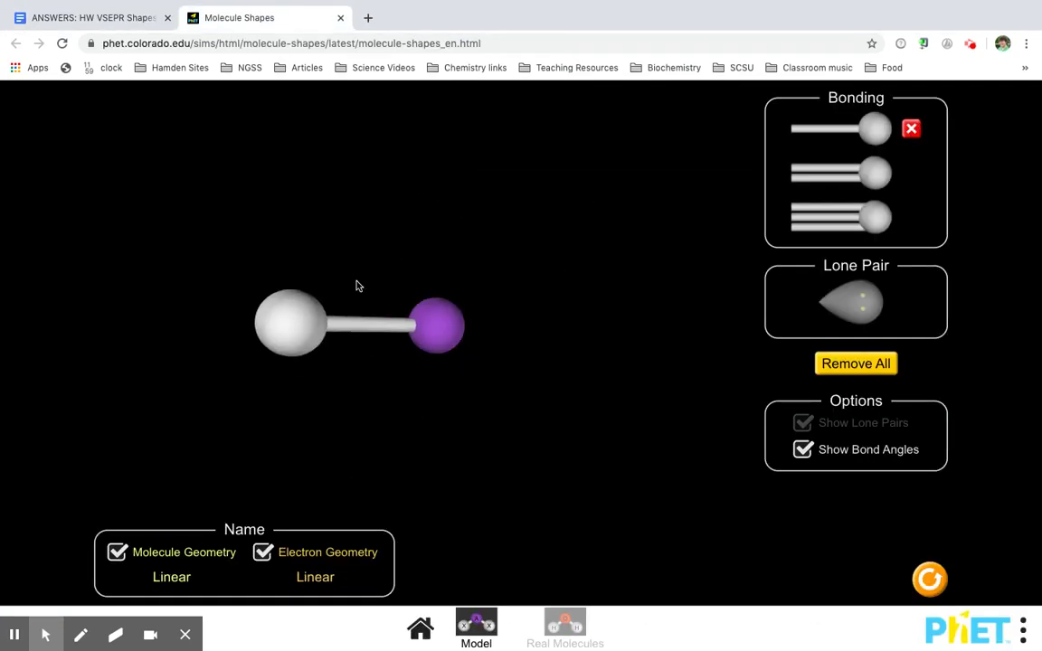
- In the worksheet table, enter "linear" as both the molecular and electron geometry for 1 atom with 0 unshared pairs
{"action": "mouse_move", "coordinate": [46, 633]}
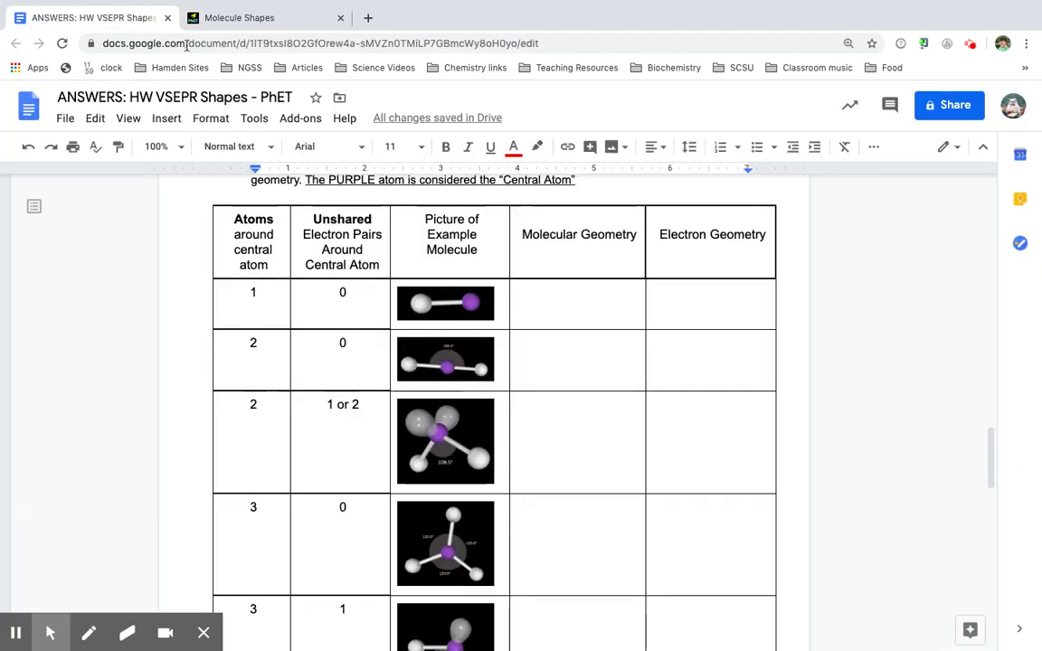
{"action": "left_click", "coordinate": [118, 18]}
{"action": "left_click", "coordinate": [549, 304]}
{"action": "type", "text": "linear"}
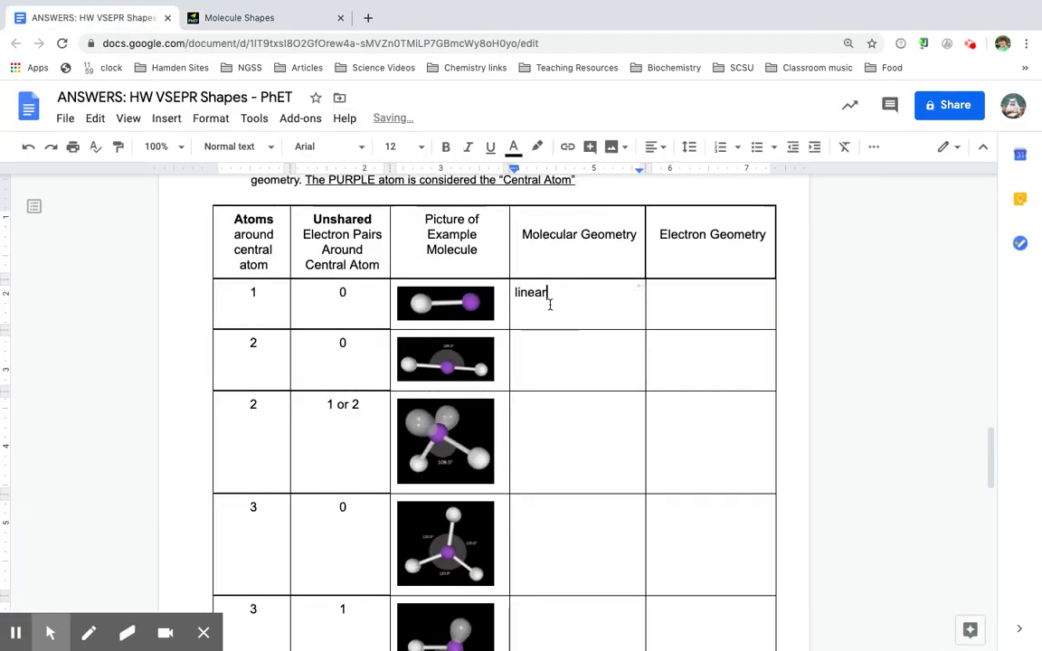
{"action": "key", "text": "Tab"}
{"action": "type", "text": "le"}
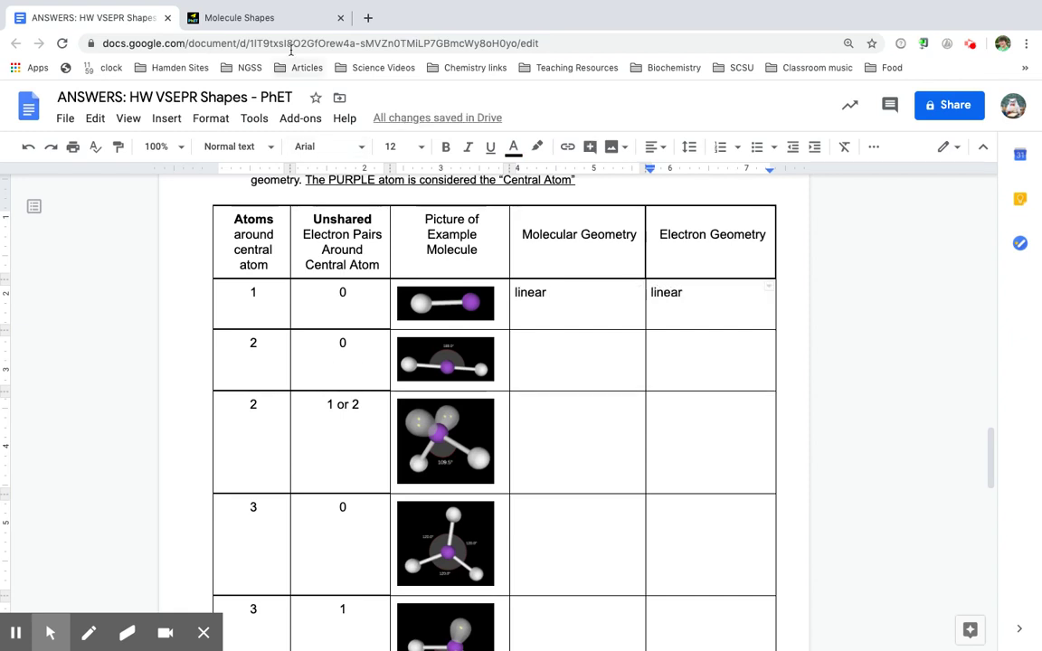
- Add a second single-bonded atom in the simulation, and enter "linear" for both geometries in the worksheet row for 2 atoms and 0 unshared pairs
{"action": "left_click", "coordinate": [251, 19]}
{"action": "left_click_drag", "start_coordinate": [870, 128], "coordinate": [588, 427]}
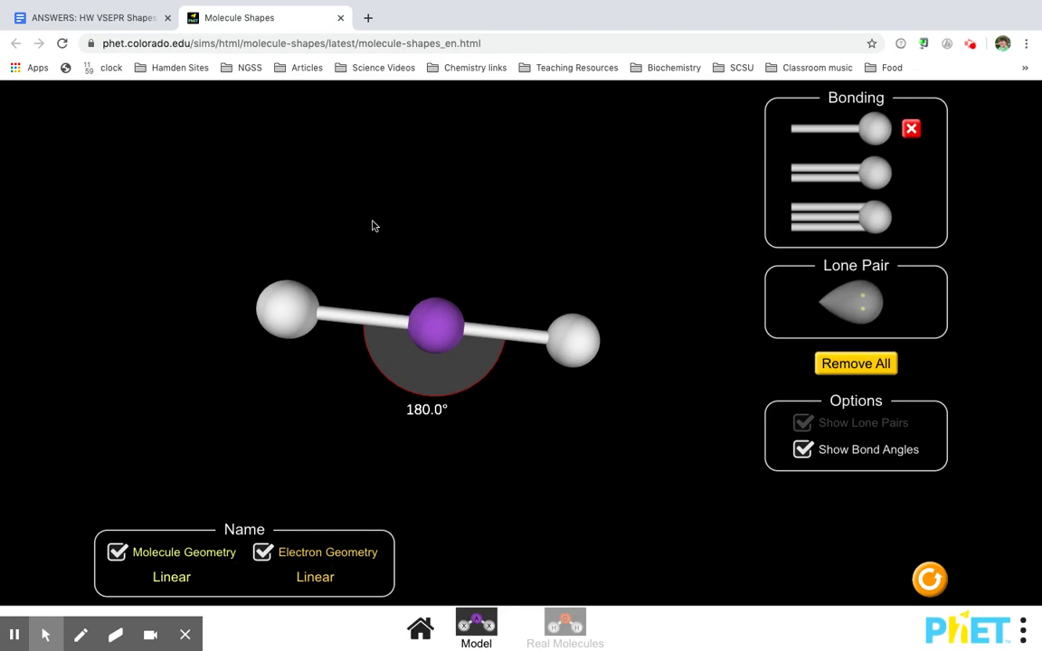
{"action": "left_click", "coordinate": [119, 20]}
{"action": "left_click", "coordinate": [560, 356]}
{"action": "type", "text": "linear"}
{"action": "key", "text": "Tab"}
{"action": "type", "text": "linea"}
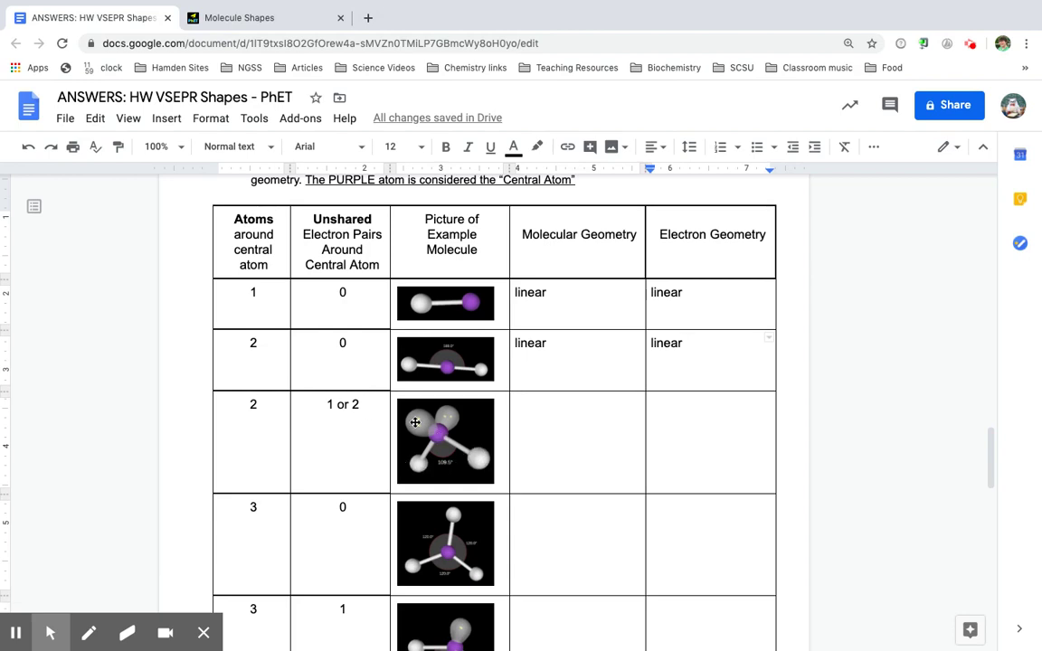
- In the Molecule Shapes simulation, add two lone pairs one at a time to the two-atom molecule and examine its geometry names
{"action": "left_click", "coordinate": [304, 20]}
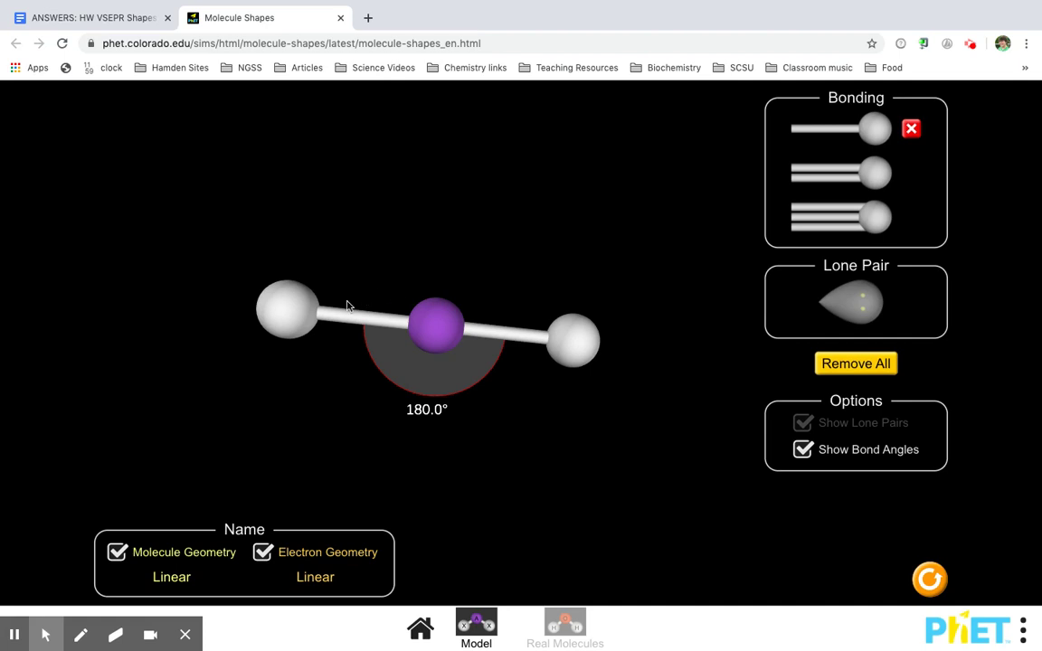
{"action": "left_click", "coordinate": [827, 303]}
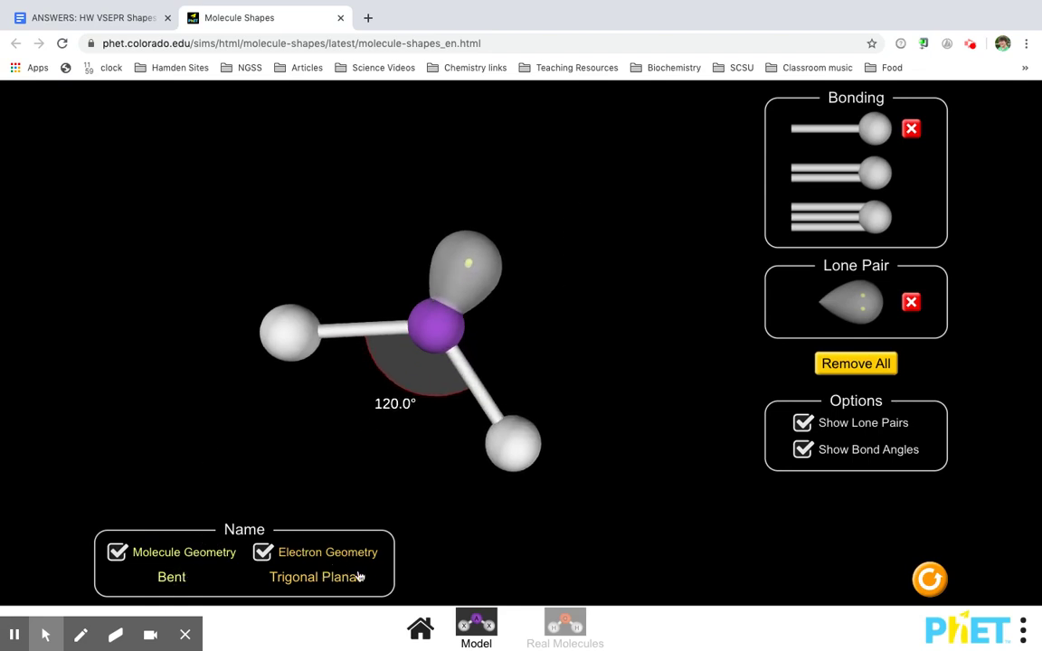
{"action": "left_click_drag", "start_coordinate": [570, 268], "coordinate": [495, 207]}
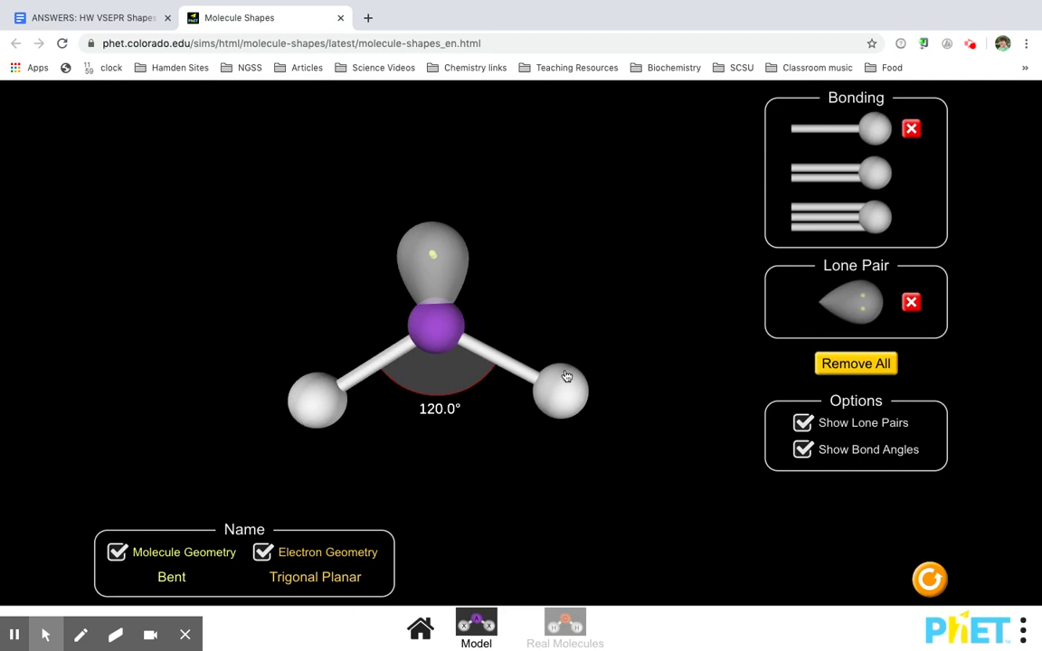
{"action": "left_click", "coordinate": [858, 302]}
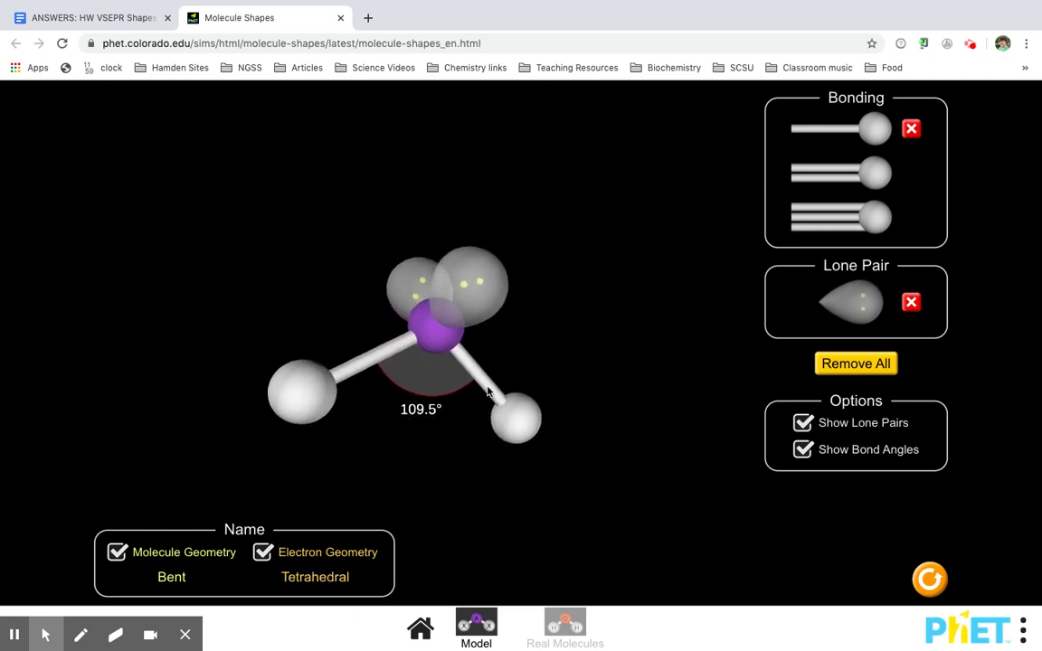
{"action": "left_click_drag", "start_coordinate": [459, 522], "coordinate": [486, 520]}
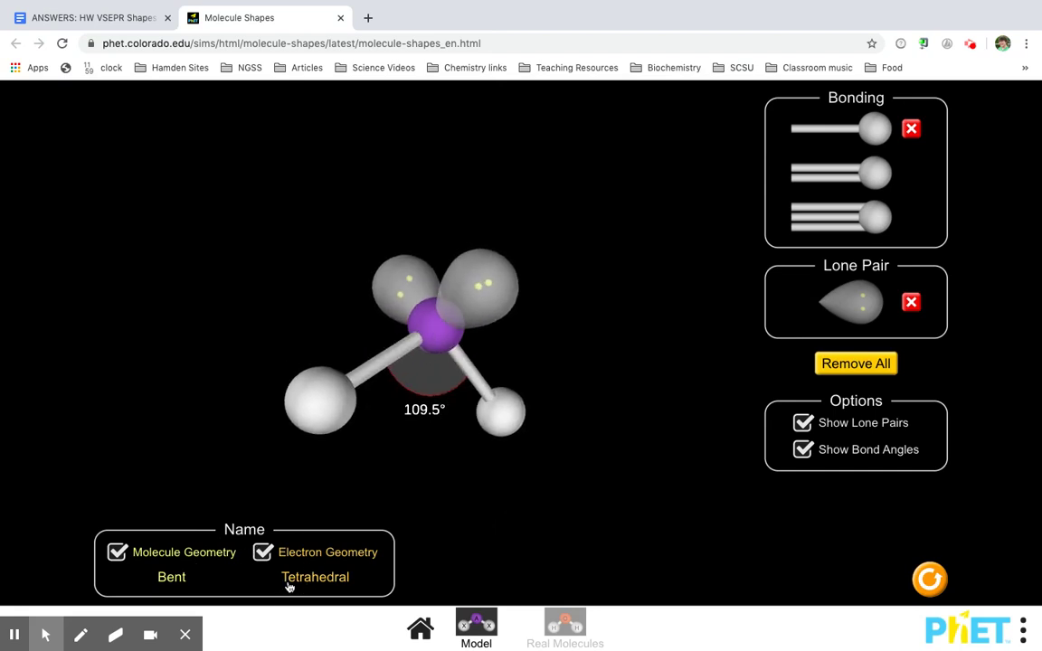
{"action": "left_click_drag", "start_coordinate": [466, 493], "coordinate": [648, 494]}
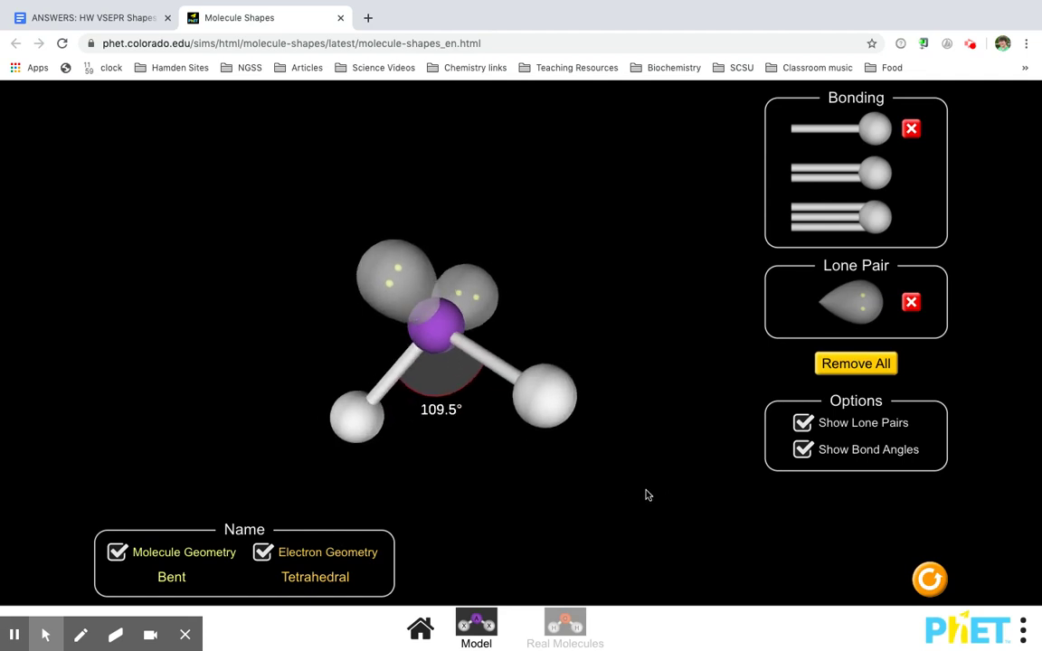
- In the worksheet row for 2 atoms and 1 or 2 unshared pairs, enter molecular geometry "bent" and electron geometry "Trigonal planar or tetrahedral"
{"action": "left_click", "coordinate": [81, 18]}
{"action": "left_click", "coordinate": [551, 426]}
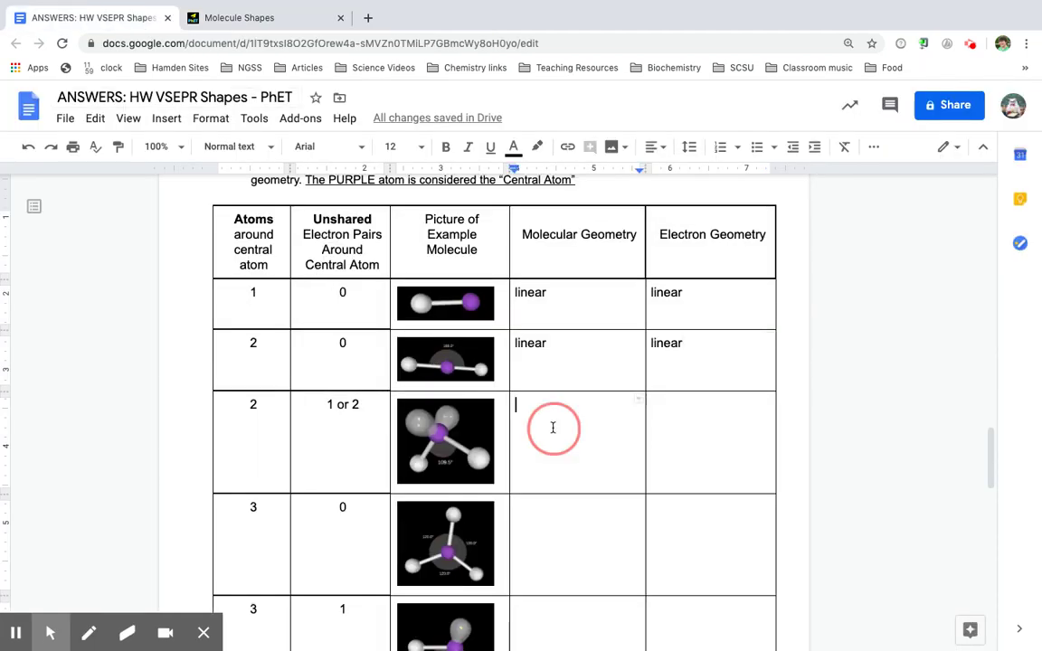
{"action": "type", "text": "bent"}
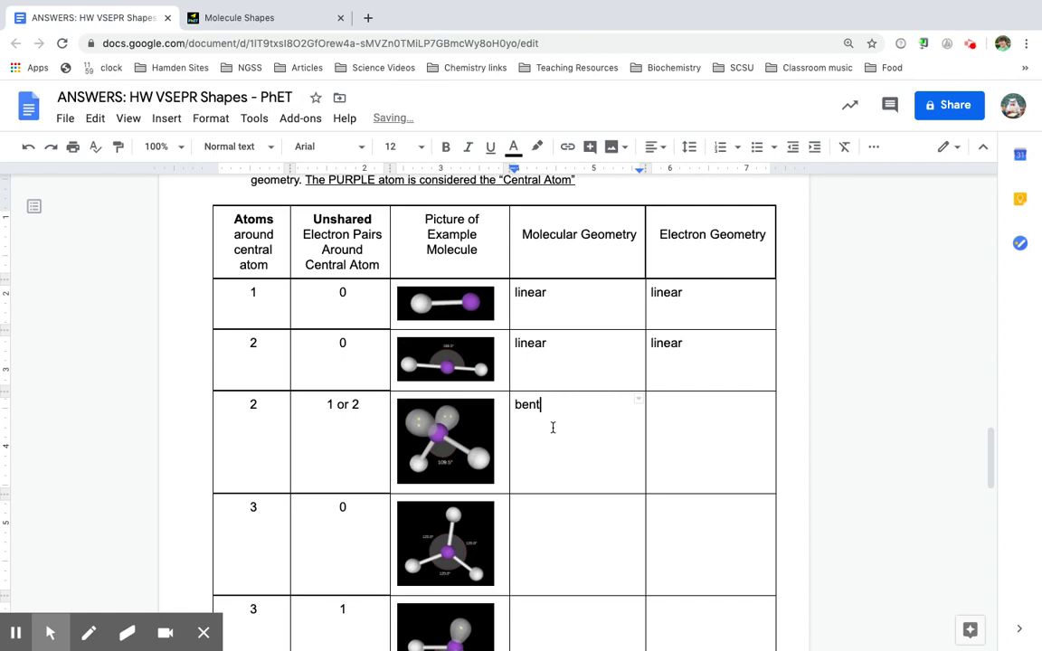
{"action": "left_click", "coordinate": [286, 19]}
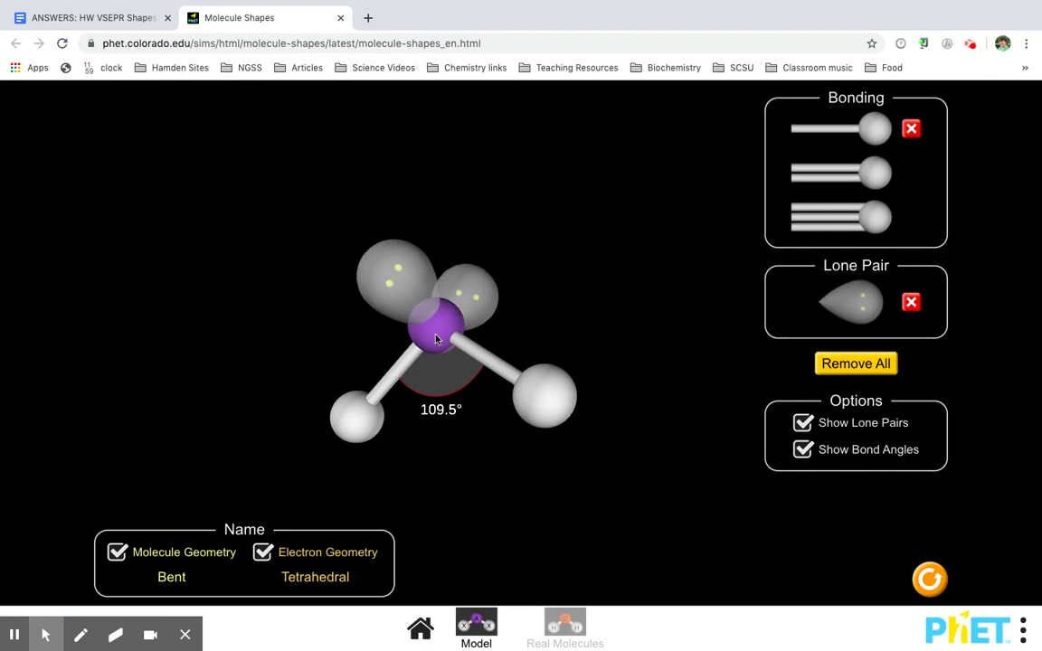
{"action": "left_click", "coordinate": [114, 20]}
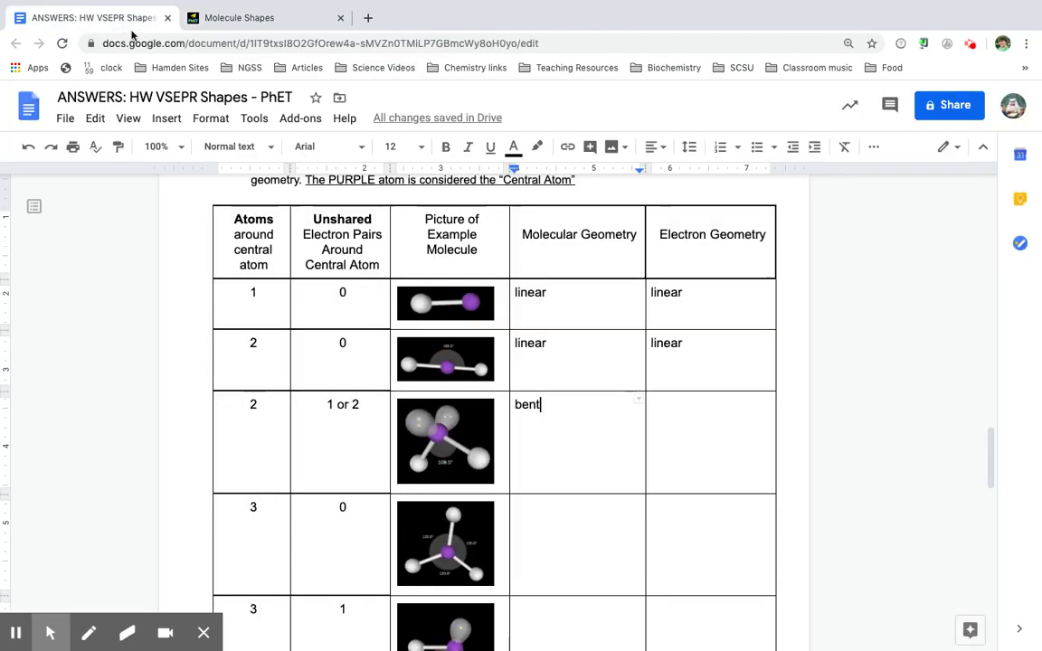
{"action": "left_click", "coordinate": [709, 437]}
{"action": "type", "text": "trig"}
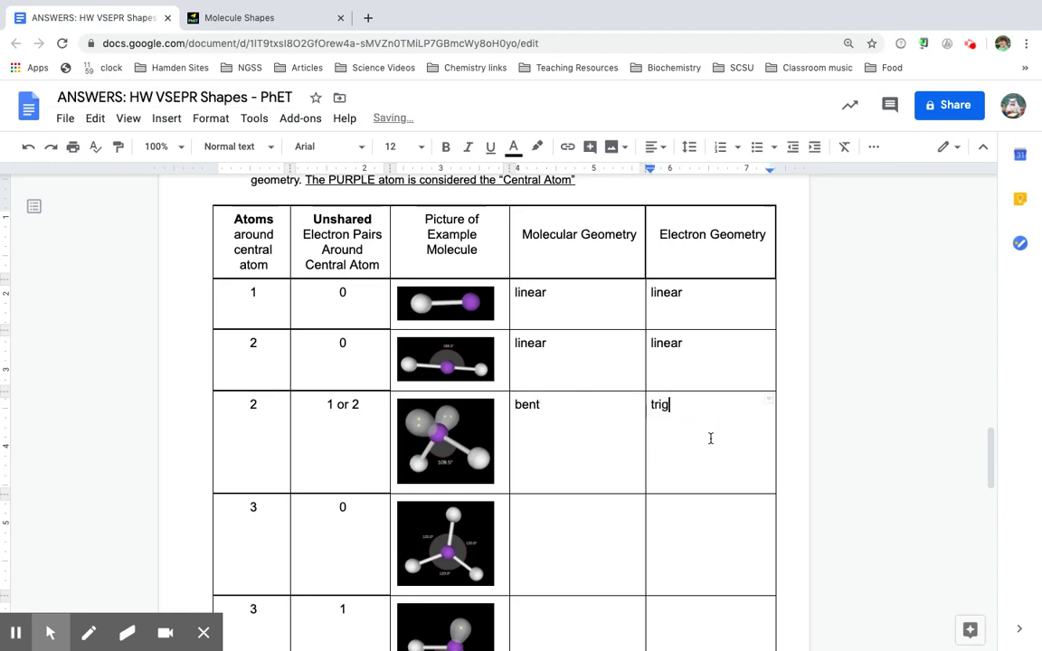
{"action": "type", "text": "onal planar"}
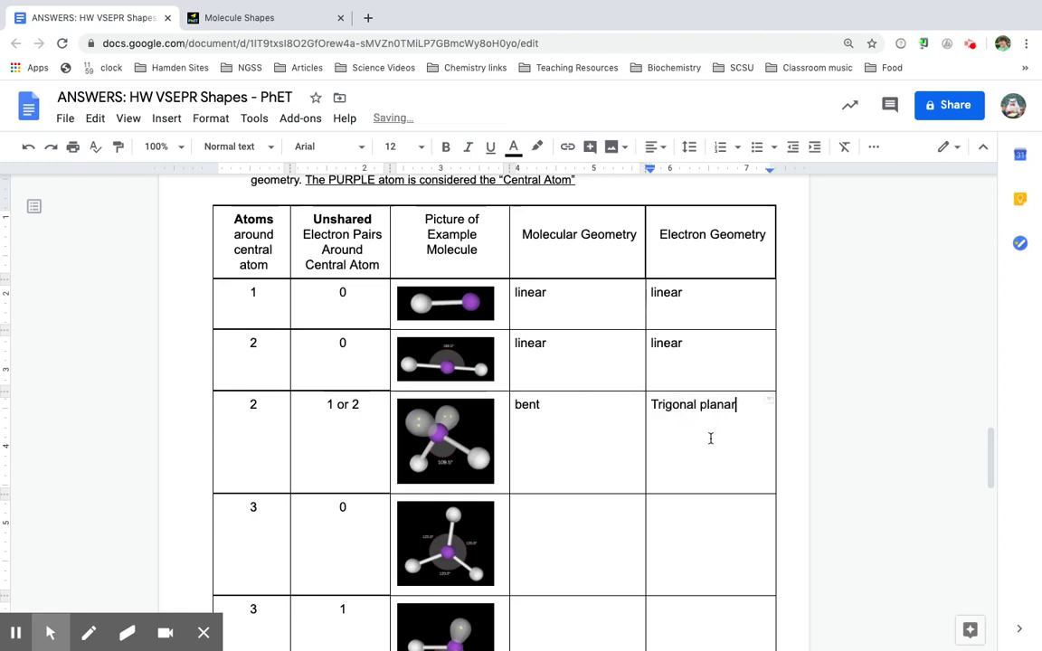
{"action": "type", "text": " or tetrahedral"}
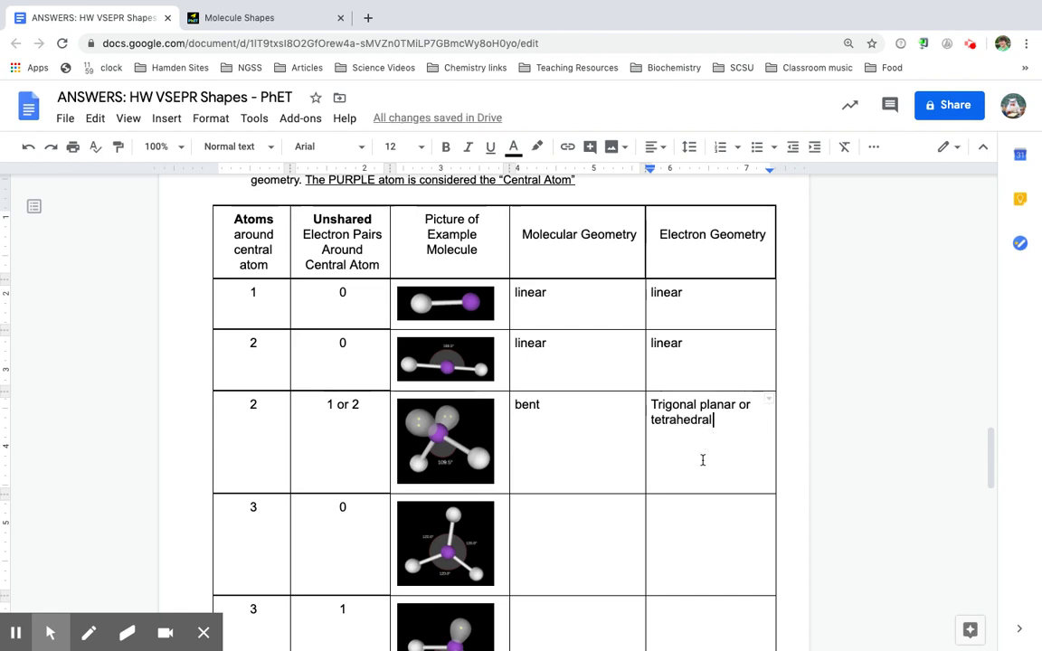
- Check the worksheet row for 3 atoms and 0 unshared pairs, and remove both lone pairs from the central atom in the simulation
{"action": "scroll", "coordinate": [610, 511], "scroll_direction": "down", "scroll_amount": 1}
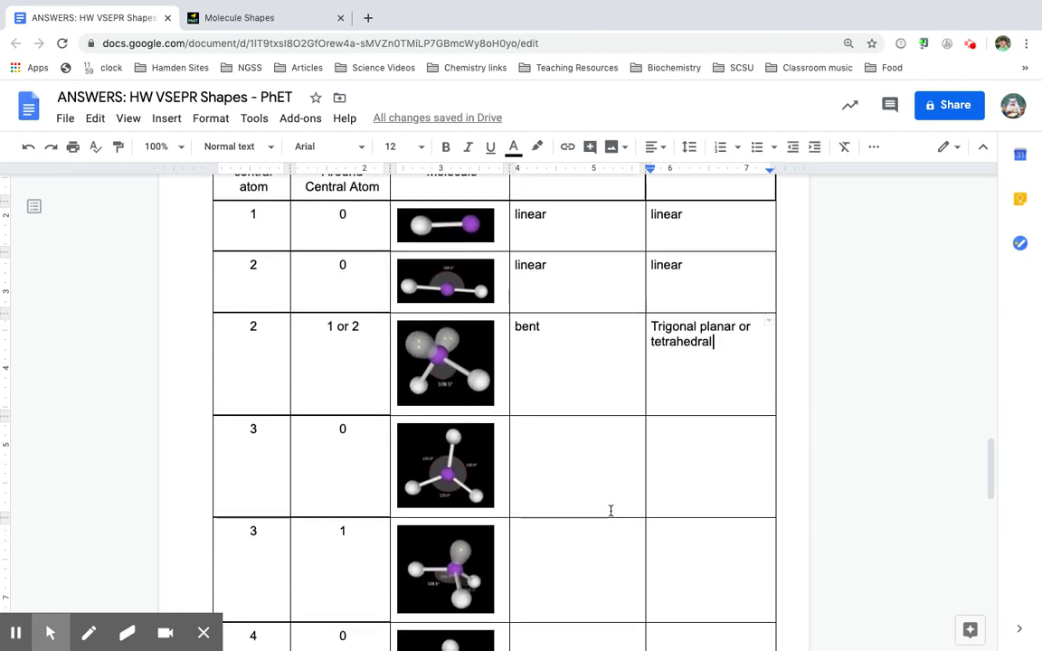
{"action": "left_click", "coordinate": [262, 15]}
{"action": "left_click", "coordinate": [910, 303]}
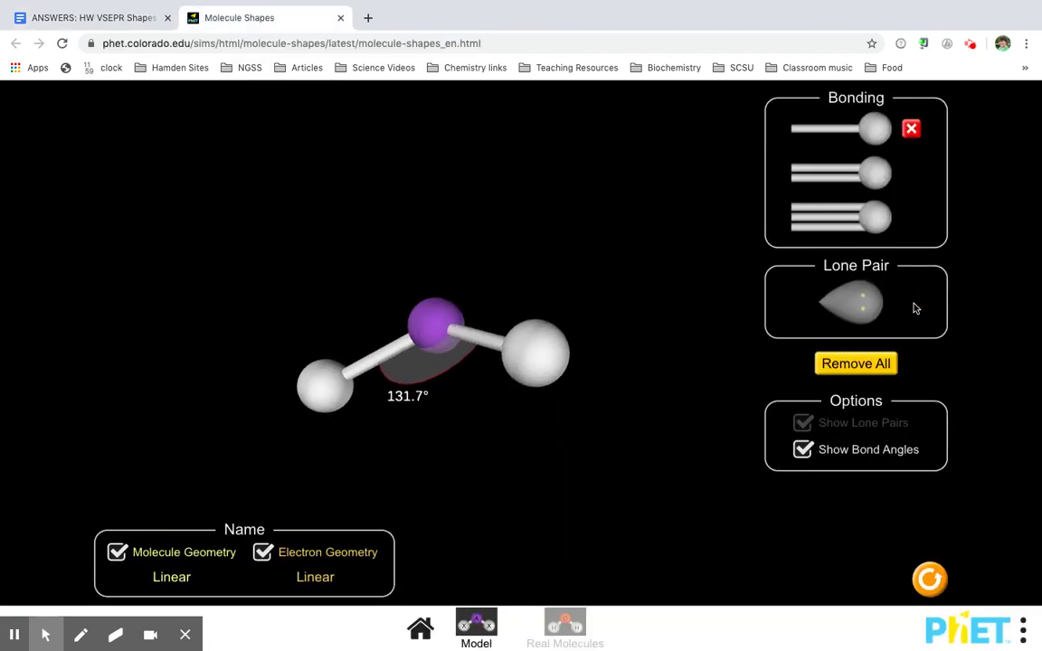
- Add a third single-bonded atom in the simulation, and enter "Trigonal planar" for both geometries in the worksheet row for 3 atoms and 0 unshared pairs
{"action": "left_click", "coordinate": [841, 129]}
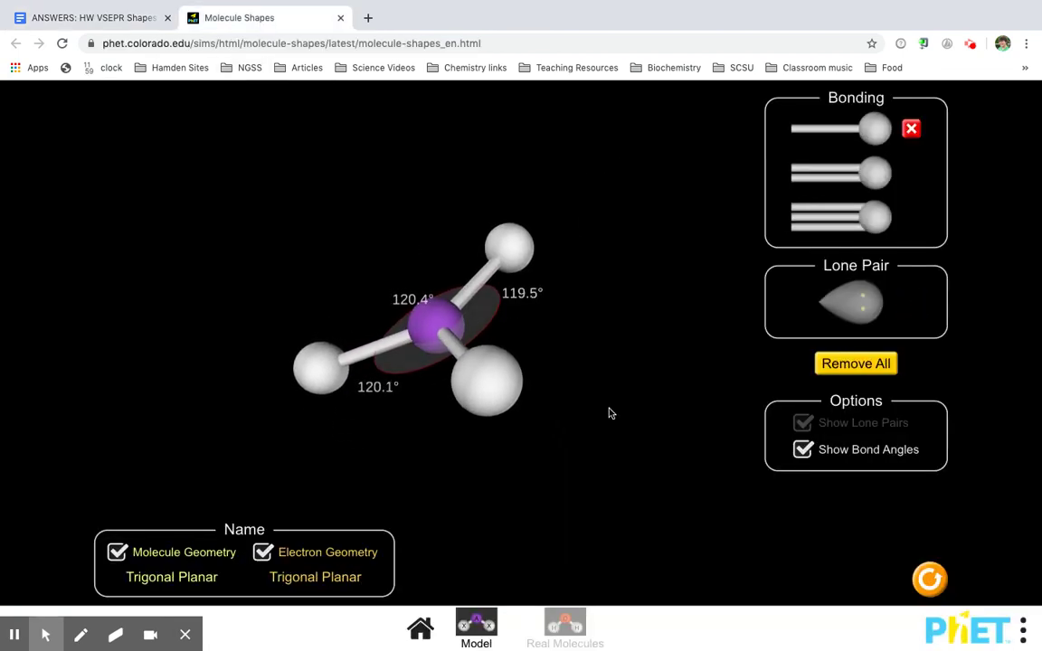
{"action": "left_click_drag", "start_coordinate": [434, 450], "coordinate": [507, 290]}
{"action": "left_click", "coordinate": [124, 19]}
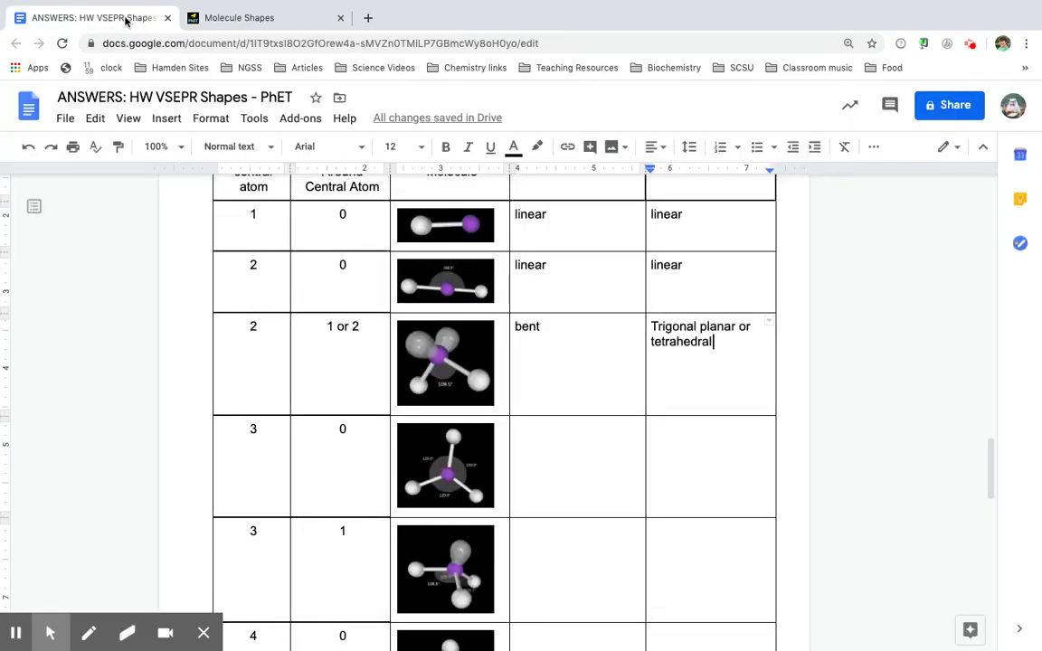
{"action": "left_click", "coordinate": [571, 467]}
{"action": "type", "text": "trigonal plar"}
{"action": "key", "text": "Tab"}
{"action": "type", "text": "tribol"}
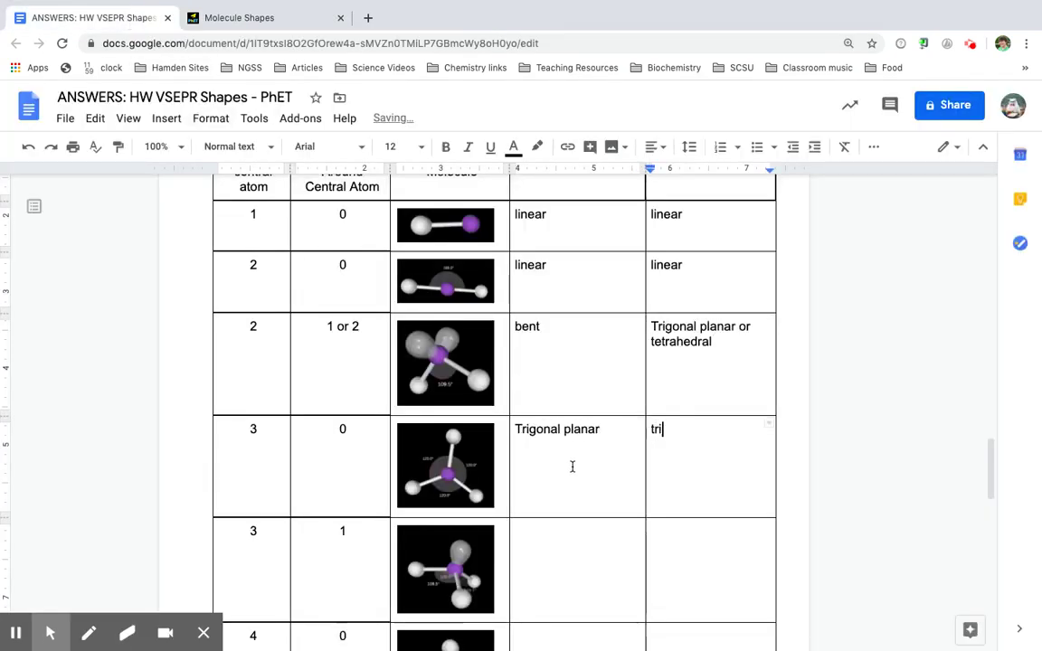
{"action": "key", "text": "BackSpace"}
{"action": "key", "text": "BackSpace"}
{"action": "key", "text": "BackSpace"}
{"action": "type", "text": "gon"}
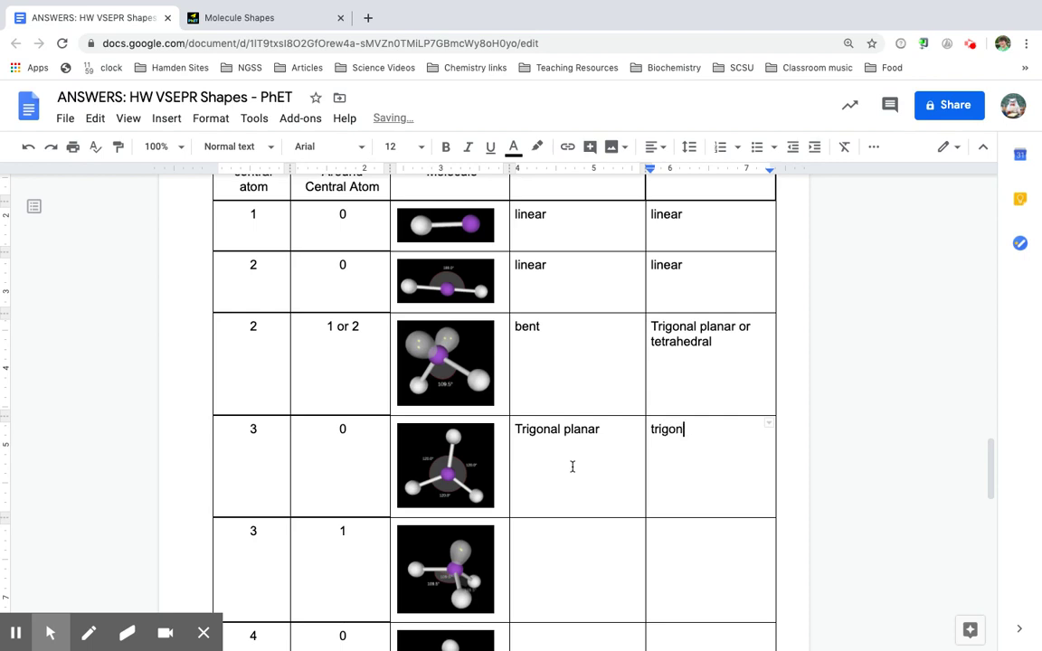
{"action": "type", "text": "al planar"}
{"action": "key", "text": "Down"}
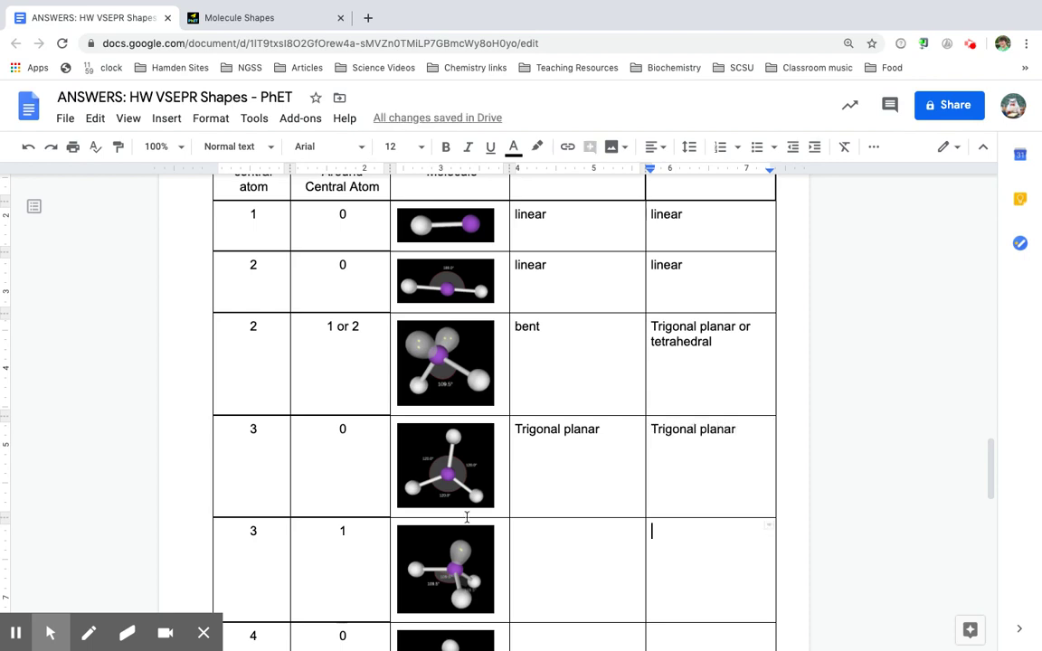
- In the Molecule Shapes simulation, add one lone pair to the three-atom molecule and examine its shape and geometry names
{"action": "scroll", "coordinate": [432, 480], "scroll_direction": "down", "scroll_amount": 3}
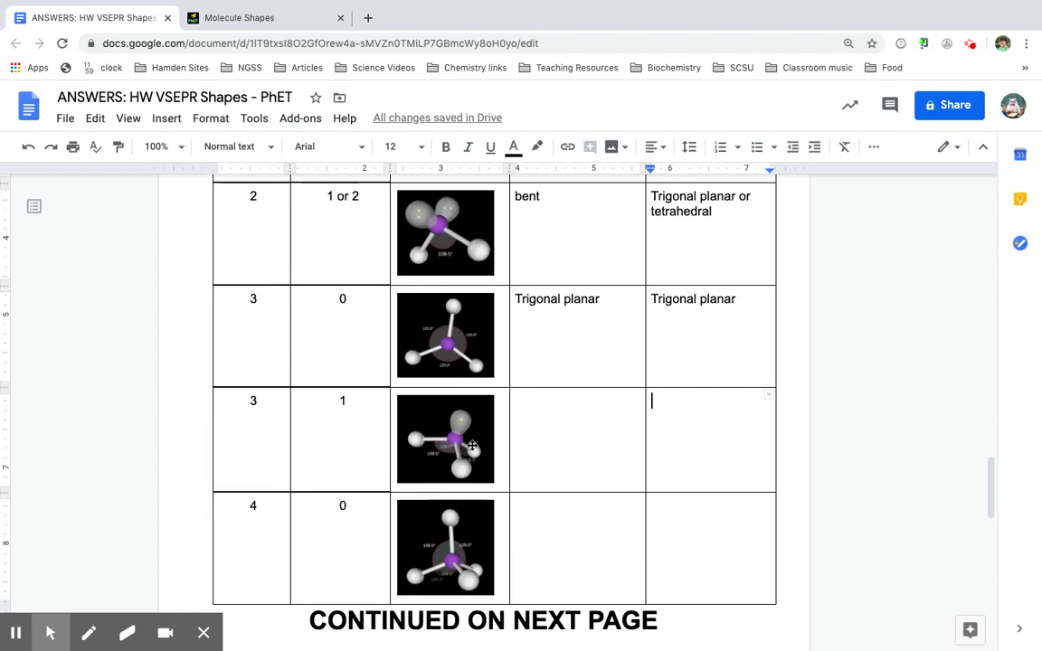
{"action": "left_click", "coordinate": [296, 20]}
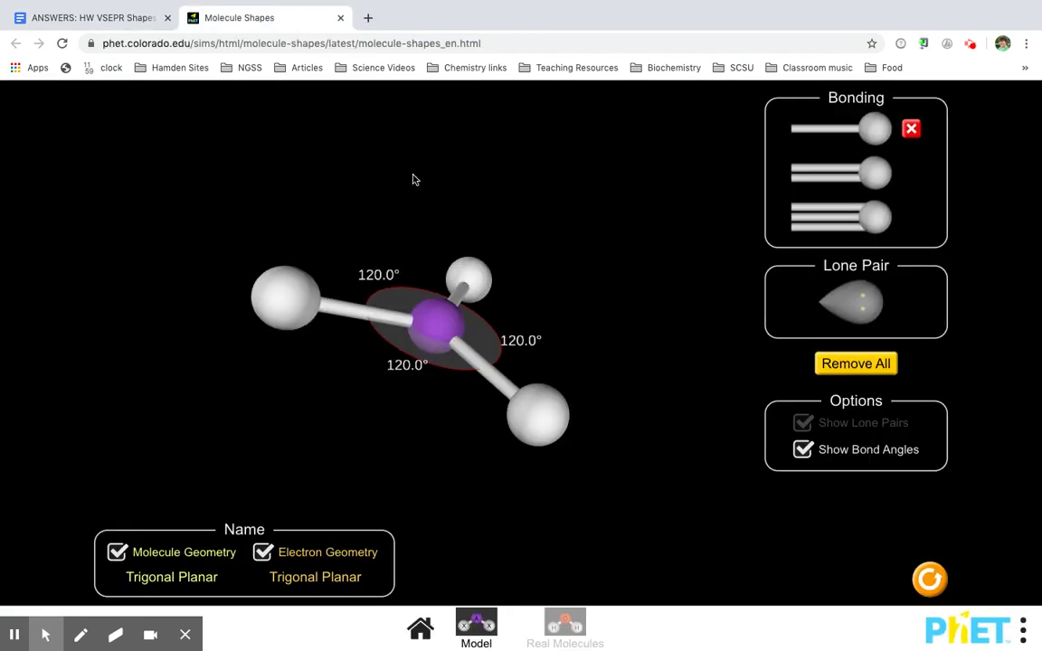
{"action": "left_click", "coordinate": [863, 304]}
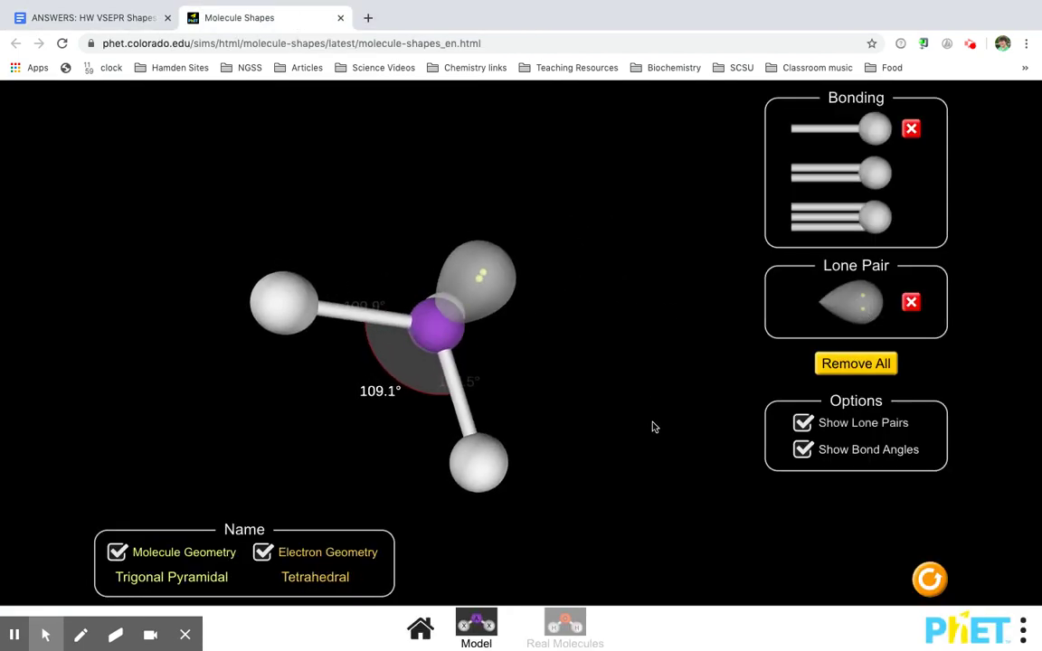
{"action": "left_click_drag", "start_coordinate": [680, 342], "coordinate": [734, 441]}
{"action": "left_click_drag", "start_coordinate": [225, 418], "coordinate": [459, 533]}
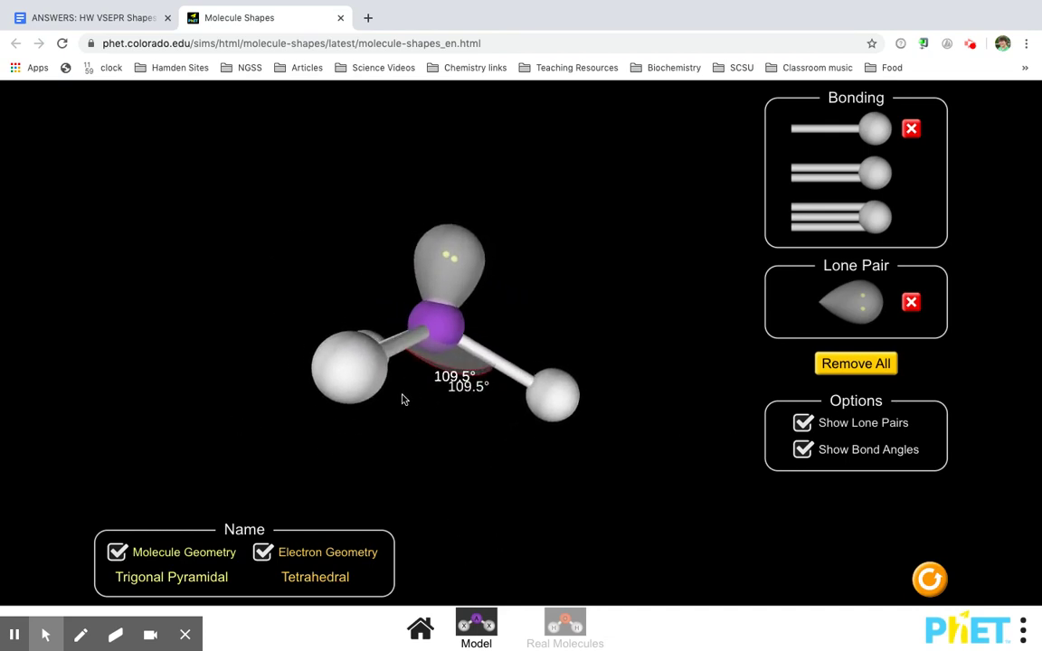
{"action": "left_click_drag", "start_coordinate": [459, 466], "coordinate": [642, 510]}
- In the worksheet row for 3 atoms and 1 unshared pair, enter molecular geometry "Trigonal pyramidal" and electron geometry "tetrahedral", and recheck them against the simulation
{"action": "left_click", "coordinate": [133, 17]}
{"action": "left_click", "coordinate": [537, 446]}
{"action": "type", "text": "trigonal pyramidal"}
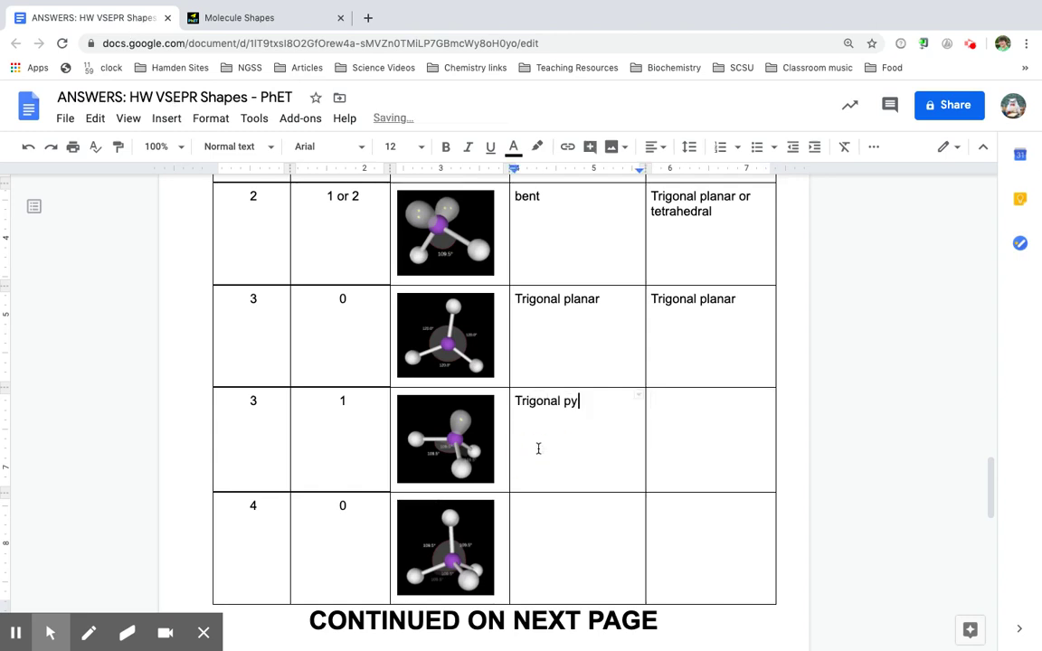
{"action": "key", "text": "Tab"}
{"action": "type", "text": "tetrahed"}
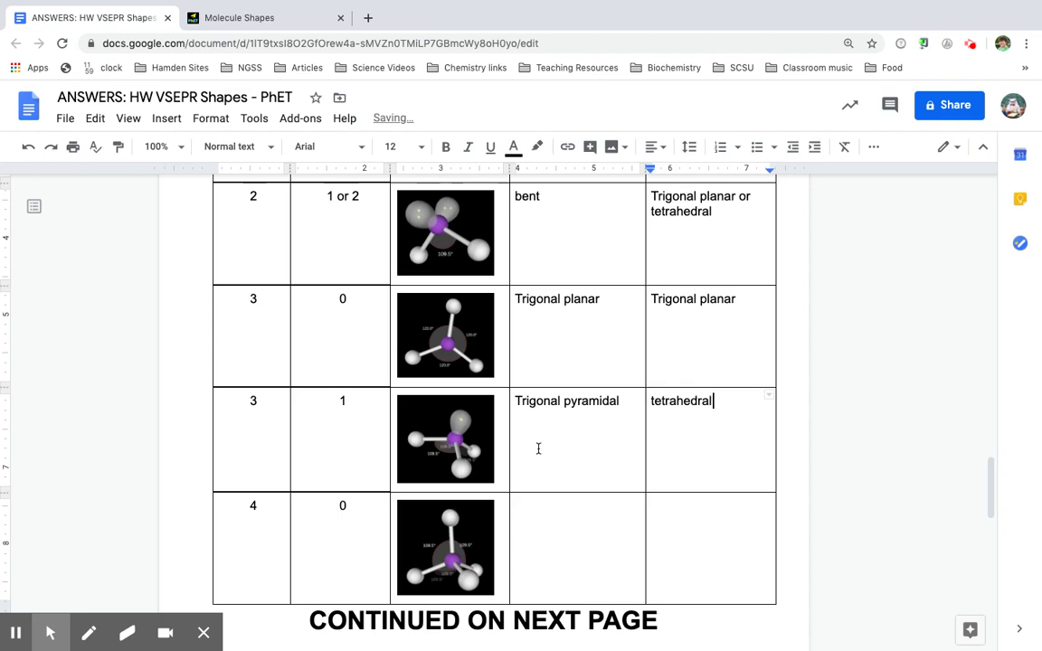
{"action": "left_click", "coordinate": [244, 20]}
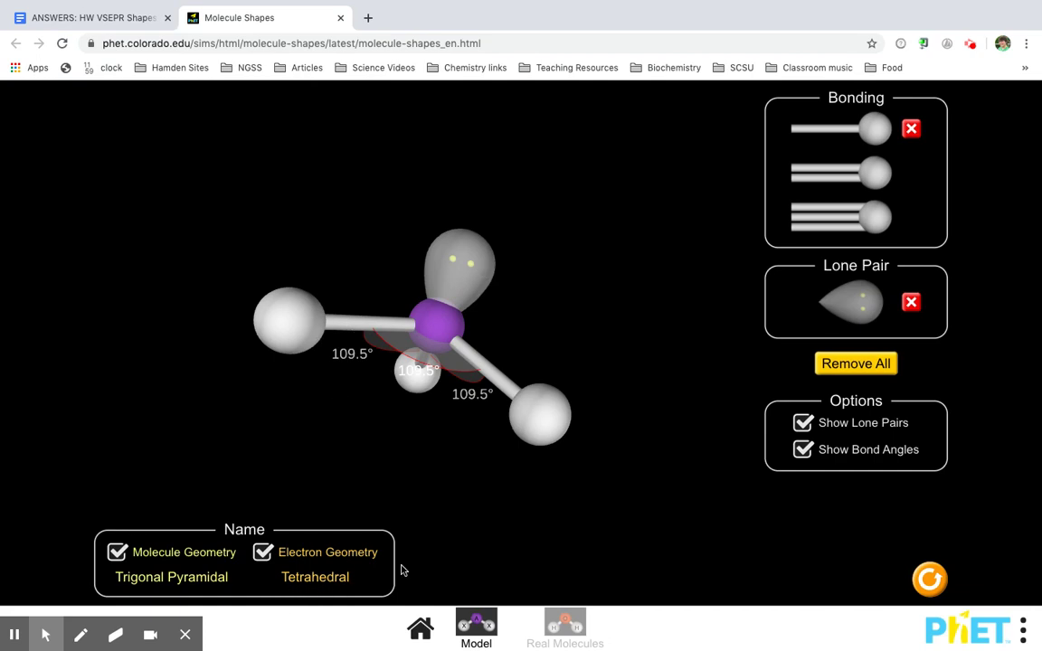
{"action": "left_click", "coordinate": [86, 17]}
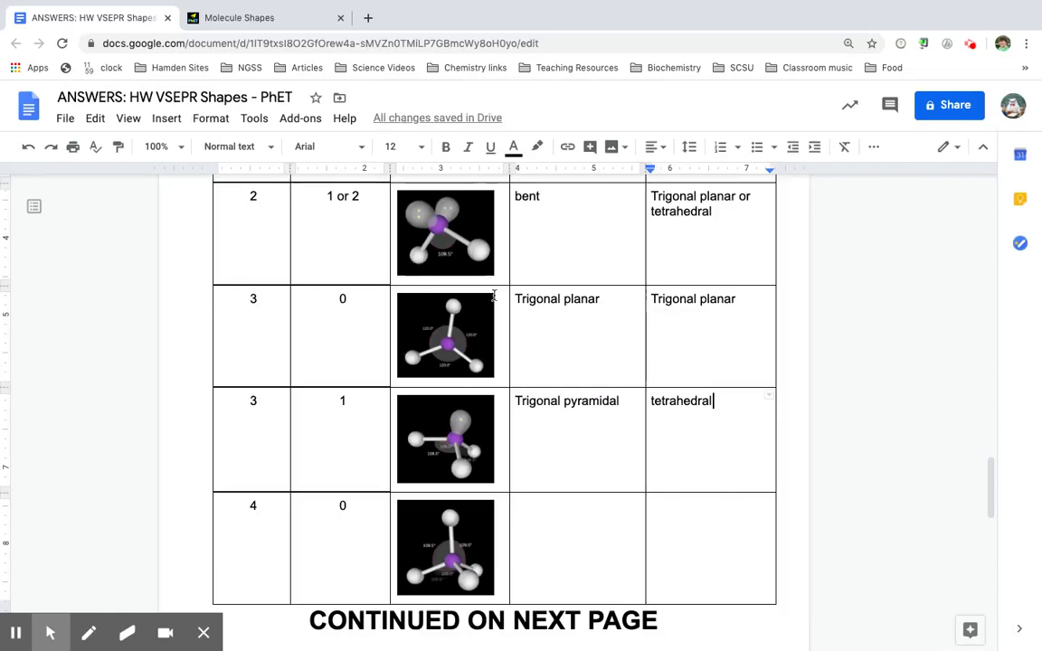
- For the row with 4 atoms and 0 unshared pairs, replace the lone pair in the simulation with a fourth single-bonded atom and examine the geometry names
{"action": "scroll", "coordinate": [622, 496], "scroll_direction": "down", "scroll_amount": 1}
{"action": "left_click", "coordinate": [586, 493]}
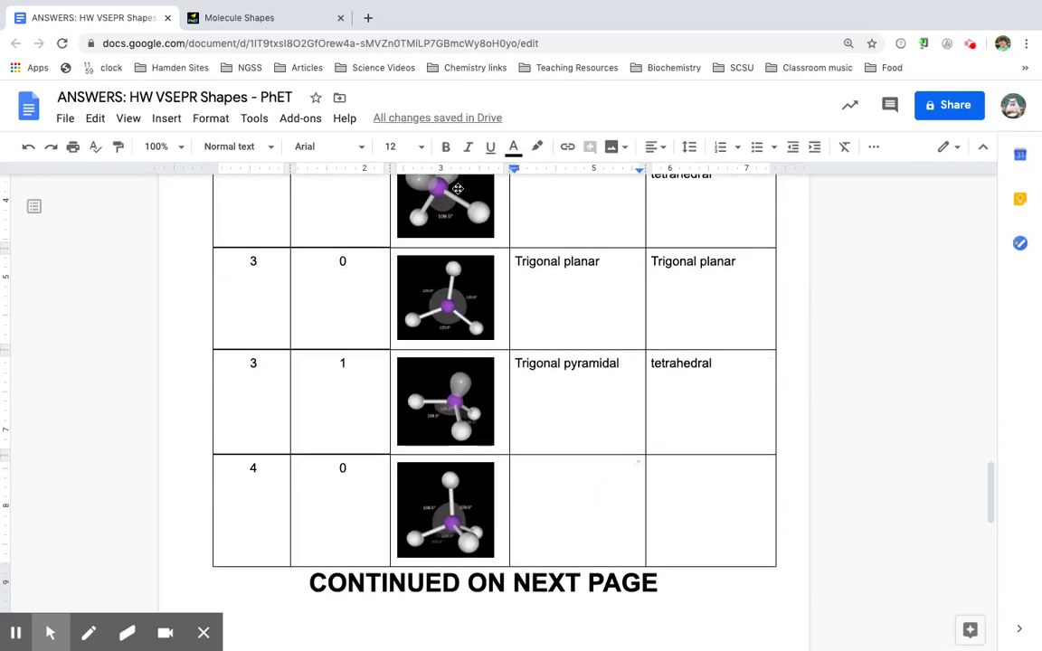
{"action": "left_click", "coordinate": [306, 18]}
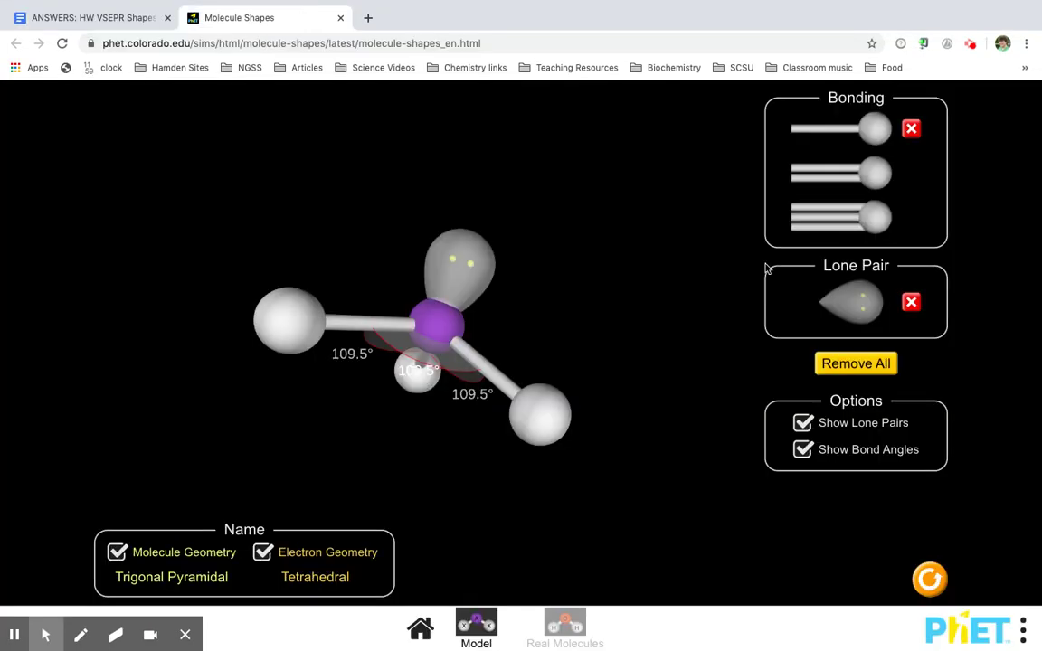
{"action": "left_click", "coordinate": [910, 302]}
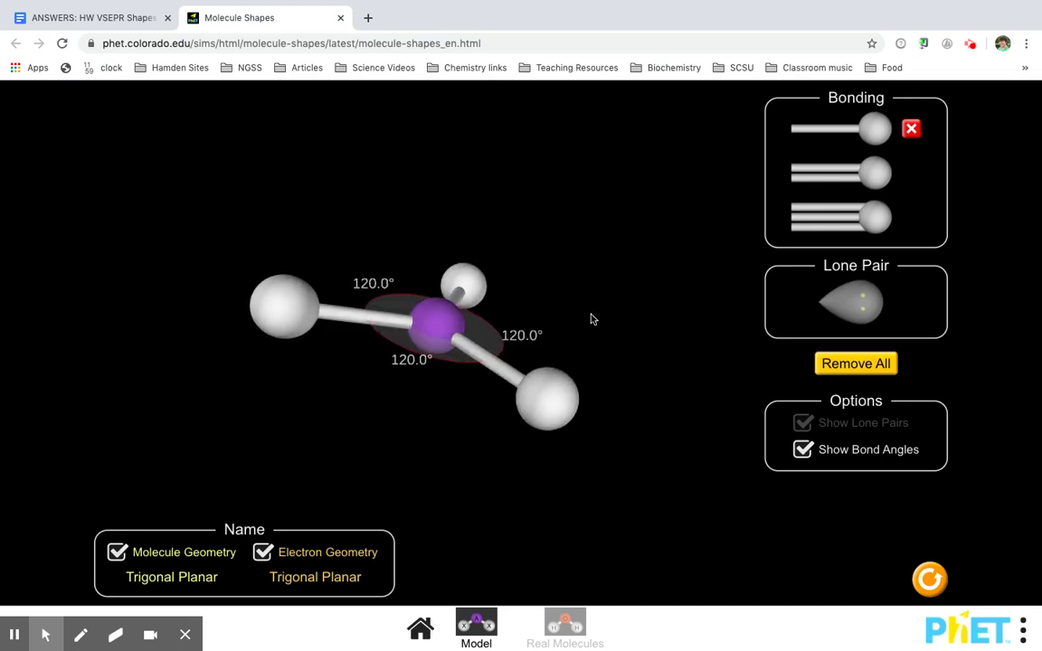
{"action": "left_click", "coordinate": [832, 127]}
{"action": "left_click_drag", "start_coordinate": [618, 442], "coordinate": [679, 421]}
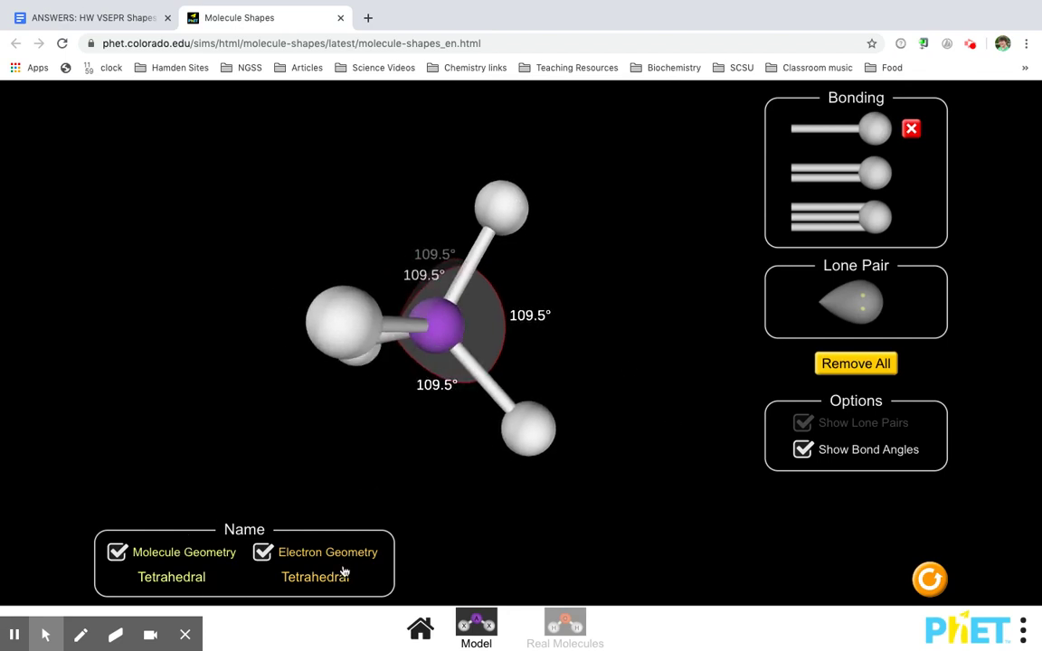
{"action": "left_click_drag", "start_coordinate": [571, 349], "coordinate": [601, 283]}
- Review the molecular and electron geometry answers in the question 7 table of the worksheet, and read question 8 about the term "planar"
{"action": "left_click", "coordinate": [127, 17]}
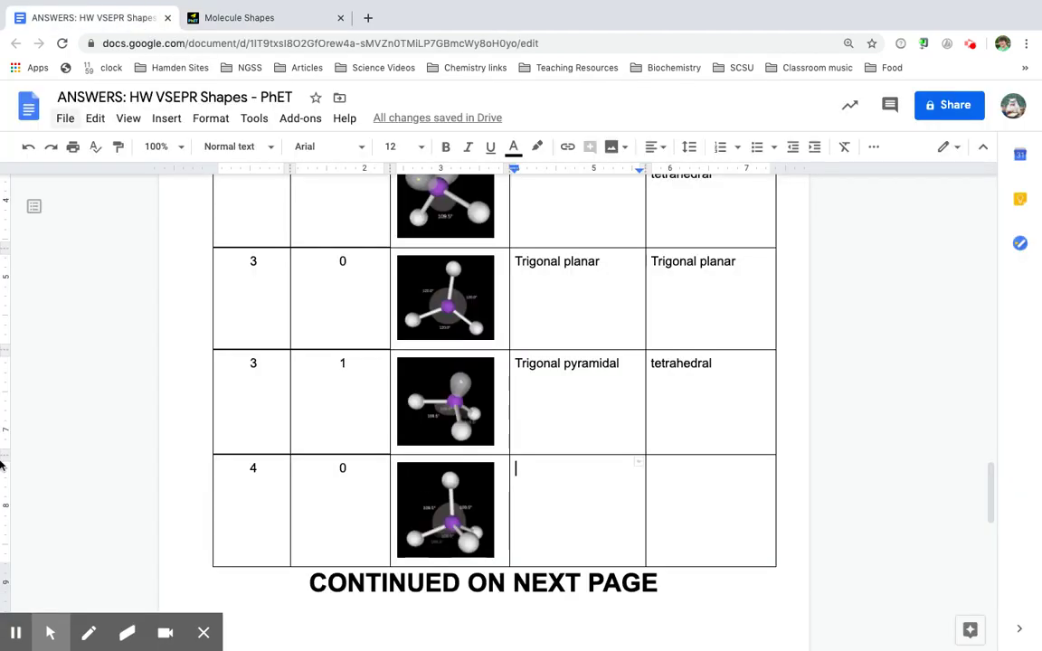
{"action": "left_click", "coordinate": [17, 633]}
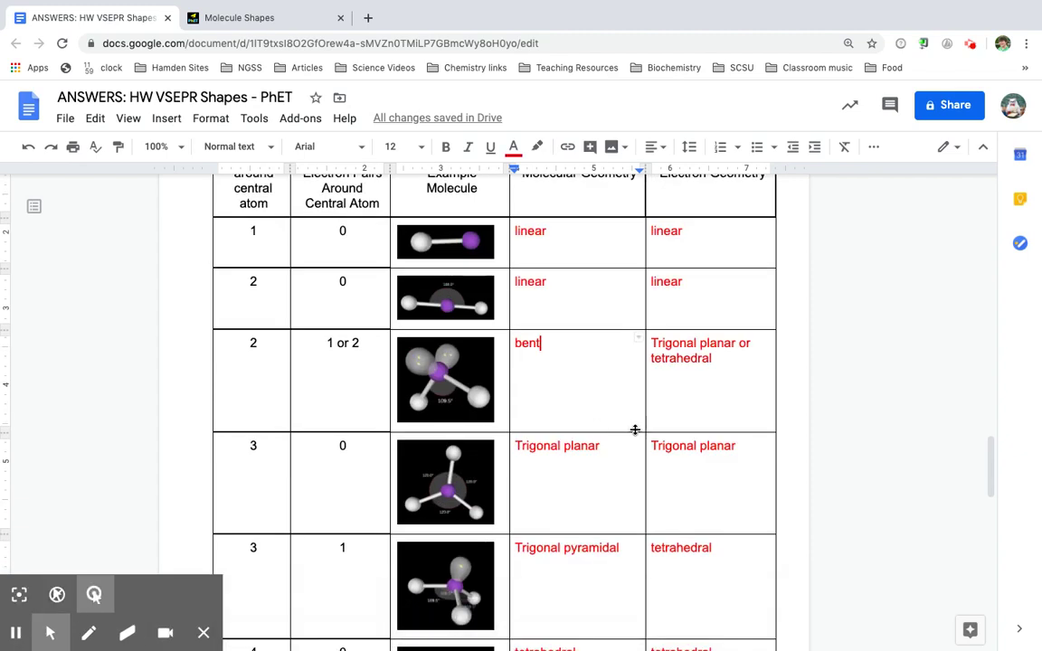
{"action": "scroll", "coordinate": [635, 428], "scroll_direction": "up", "scroll_amount": 3}
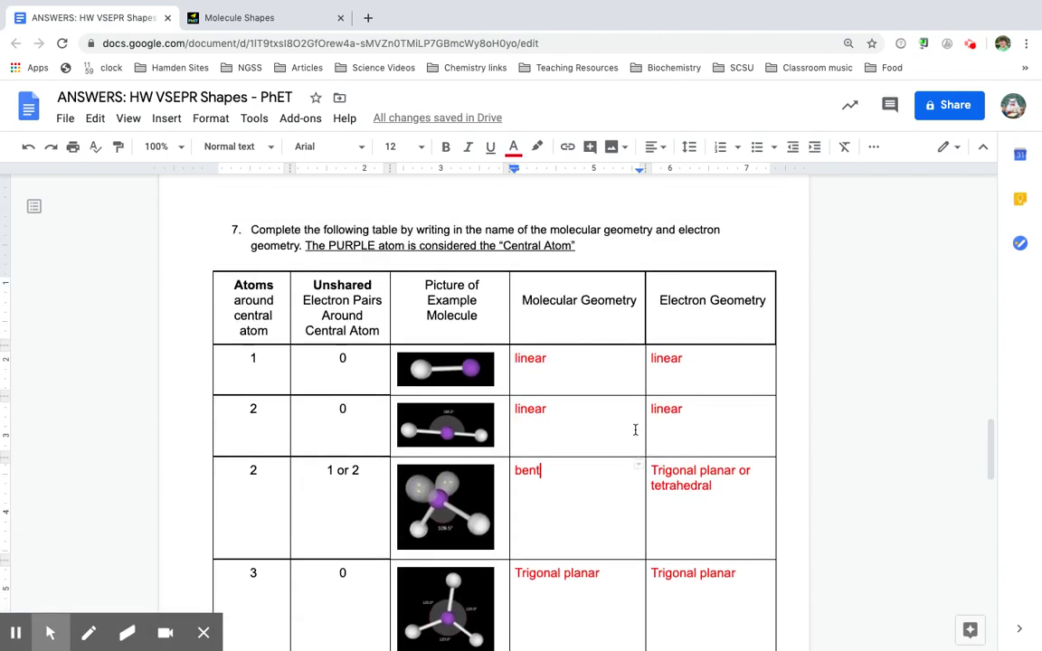
{"action": "scroll", "coordinate": [634, 429], "scroll_direction": "down", "scroll_amount": 1}
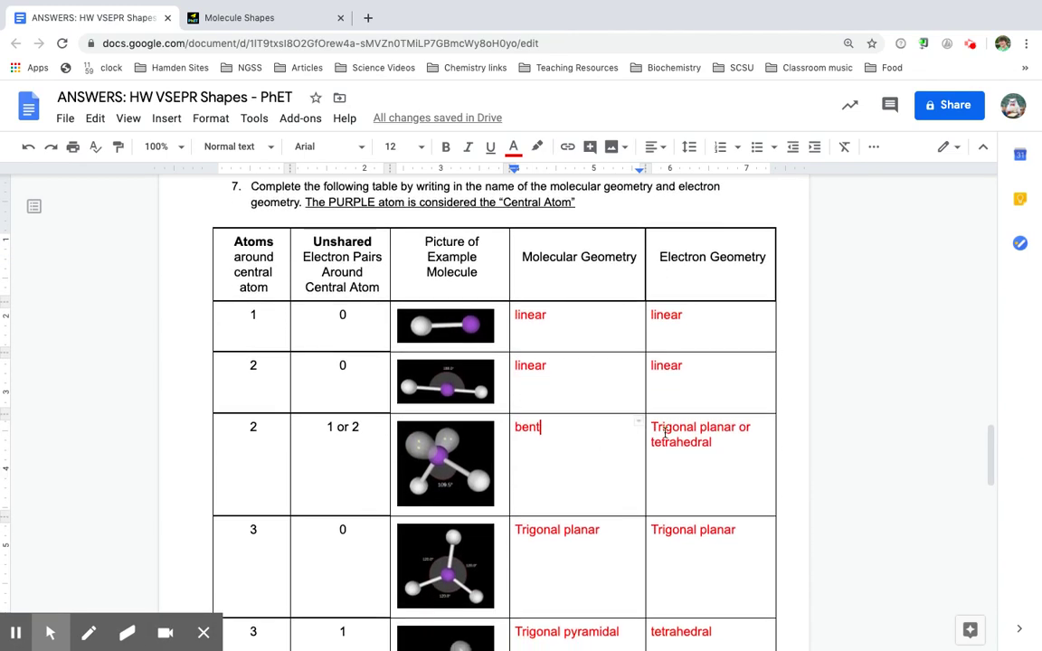
{"action": "scroll", "coordinate": [727, 419], "scroll_direction": "down", "scroll_amount": 10}
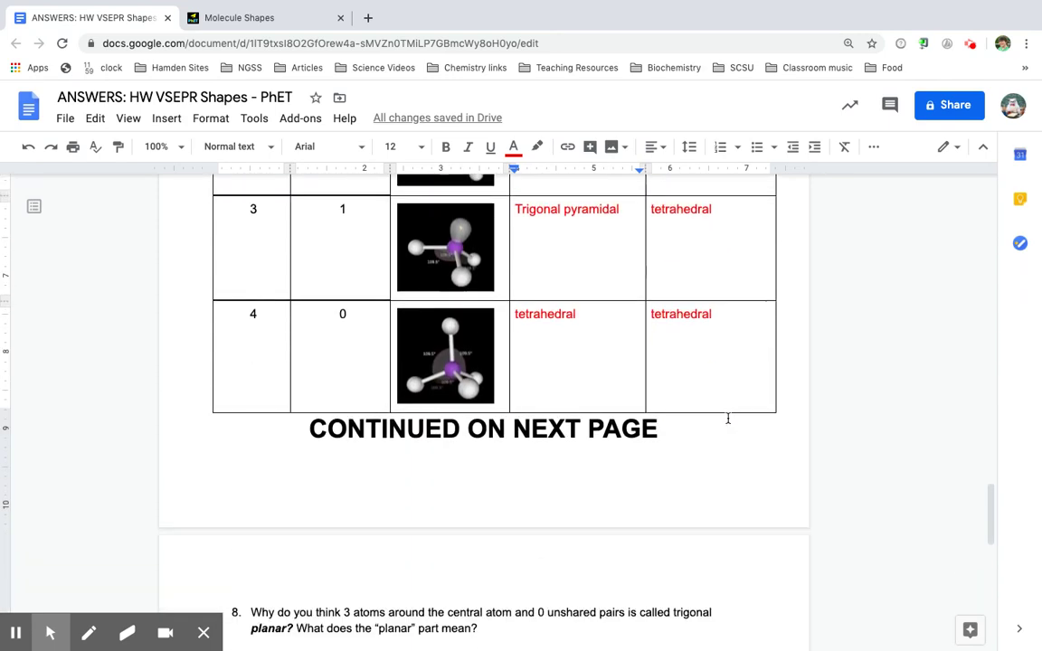
{"action": "scroll", "coordinate": [728, 419], "scroll_direction": "down", "scroll_amount": 5}
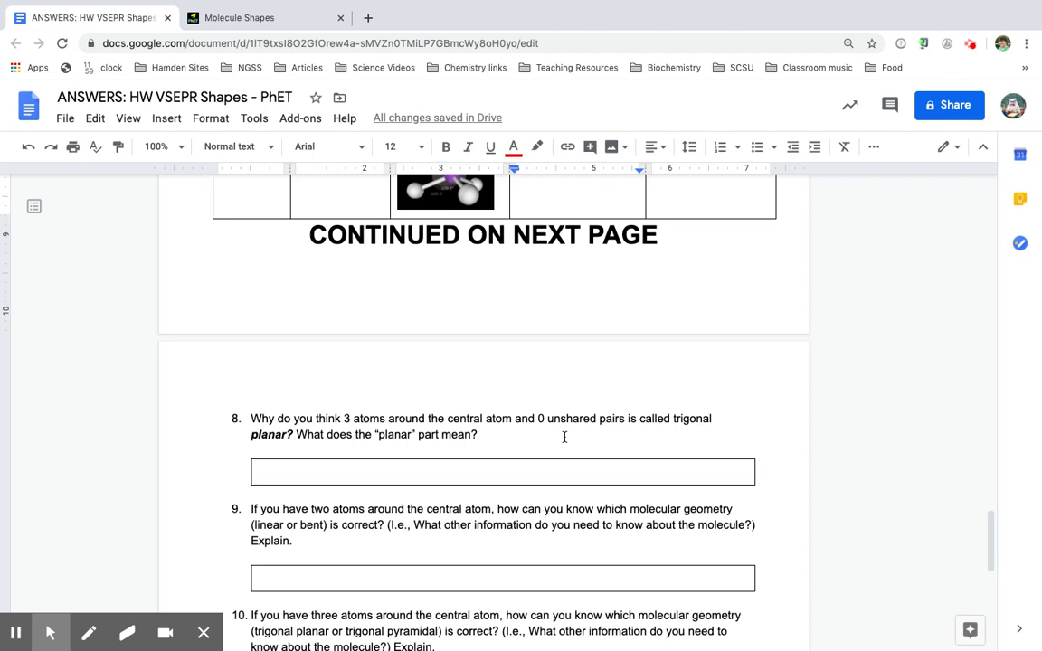
{"action": "scroll", "coordinate": [564, 436], "scroll_direction": "up", "scroll_amount": 4}
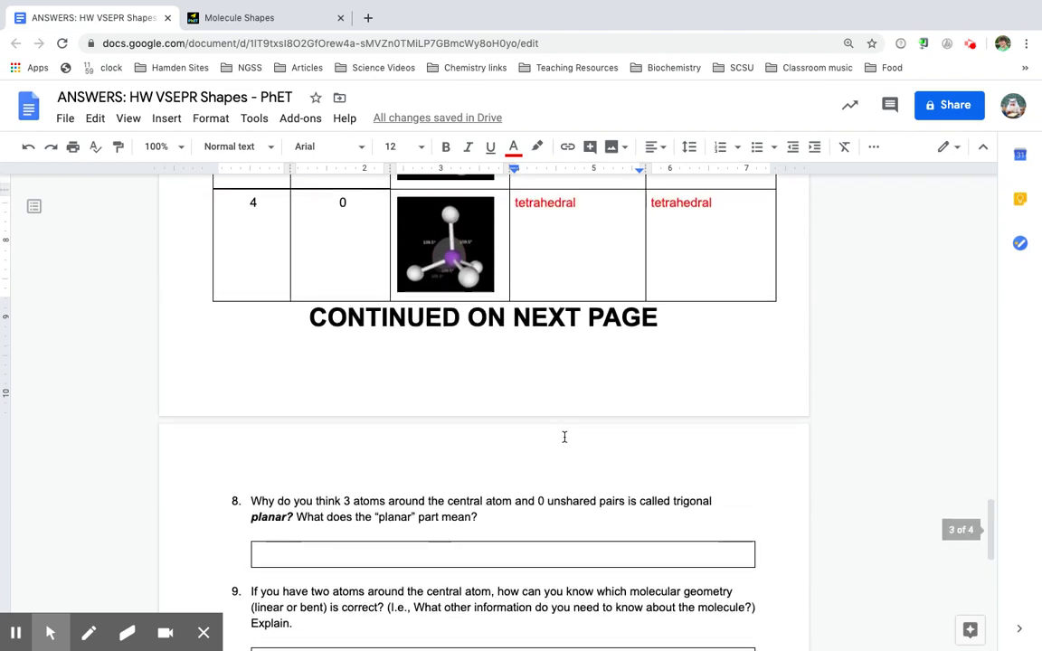
{"action": "scroll", "coordinate": [564, 437], "scroll_direction": "up", "scroll_amount": 2}
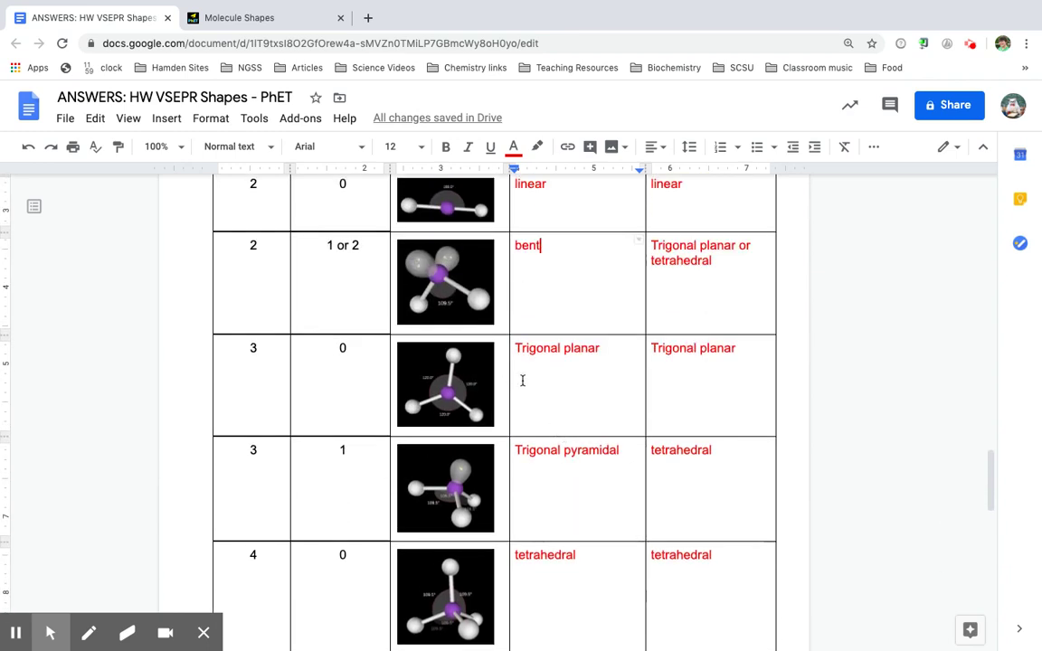
- Remove one atom from the four-atom molecule in the simulation, and view the remaining three-atom molecule edge-on
{"action": "left_click", "coordinate": [251, 18]}
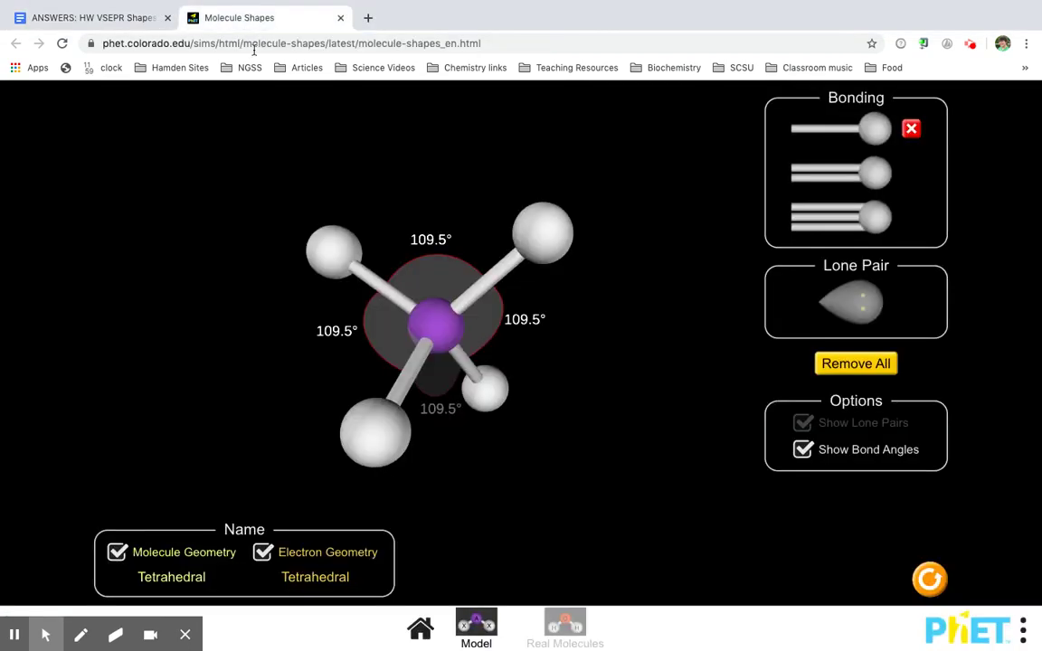
{"action": "left_click", "coordinate": [911, 128]}
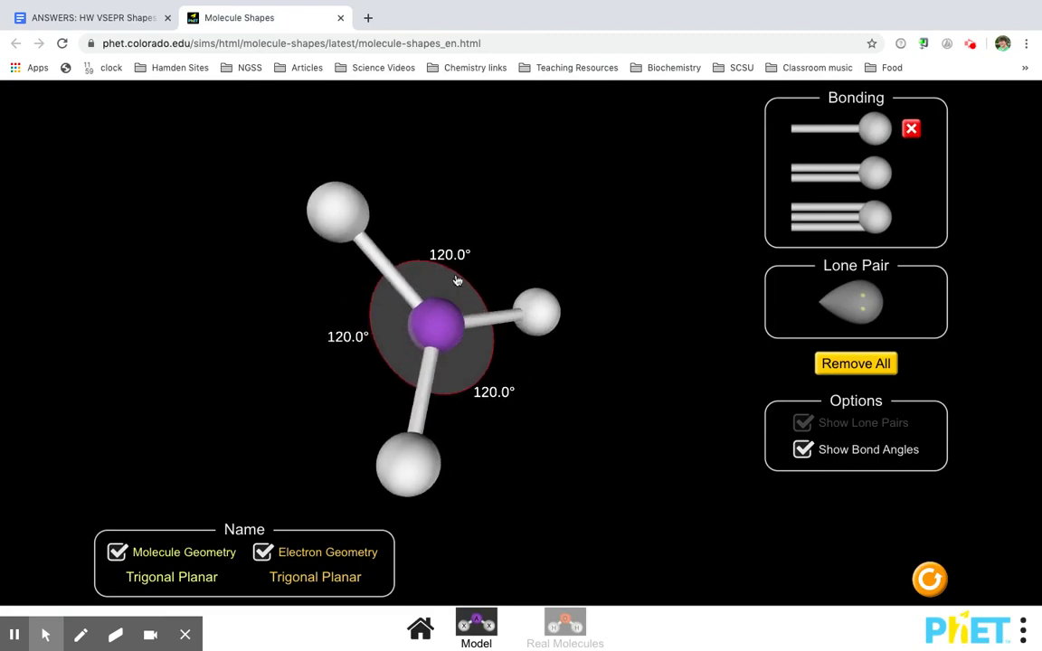
{"action": "left_click_drag", "start_coordinate": [495, 521], "coordinate": [593, 469]}
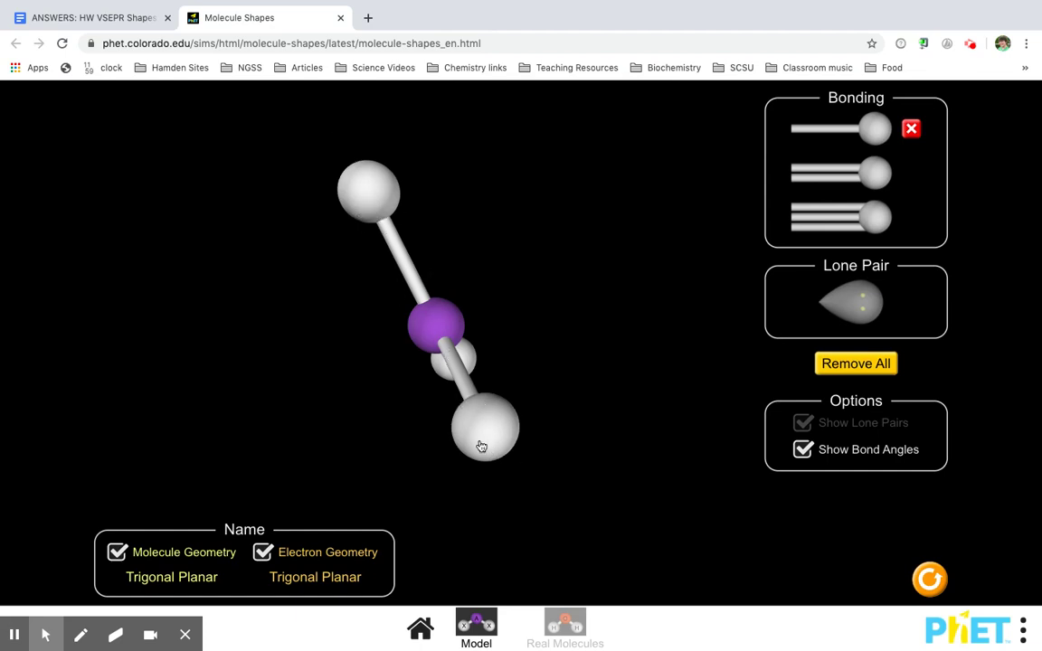
- In the worksheet's question 8 answer, correct "surfact" to "surface", and compare the explanation with the three-atom rows of the geometry table
{"action": "left_click", "coordinate": [112, 18]}
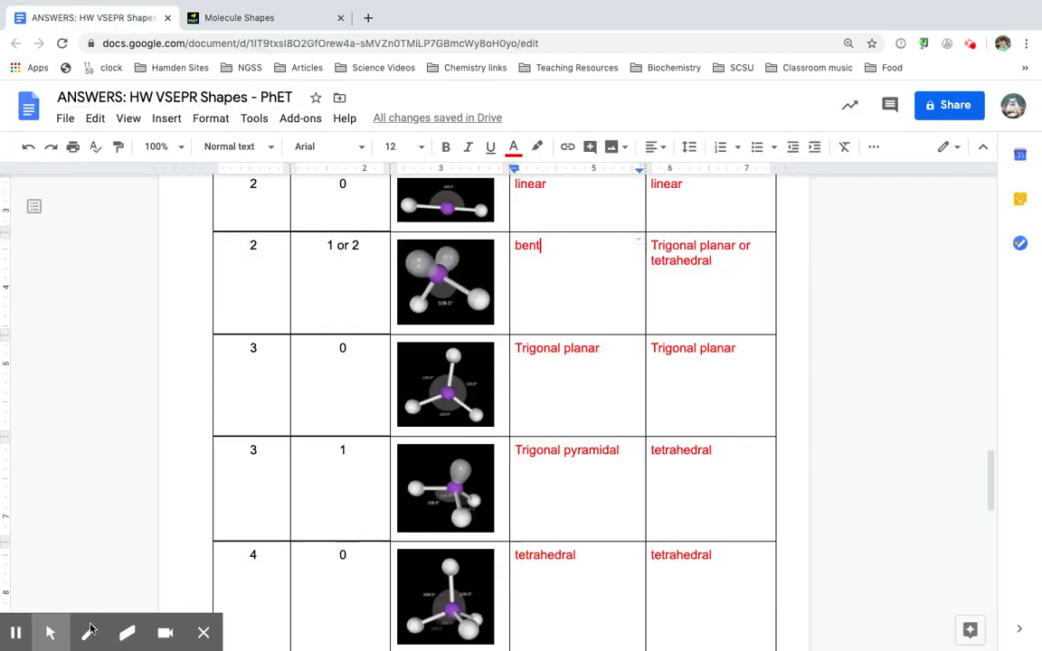
{"action": "scroll", "coordinate": [331, 425], "scroll_direction": "down", "scroll_amount": 5}
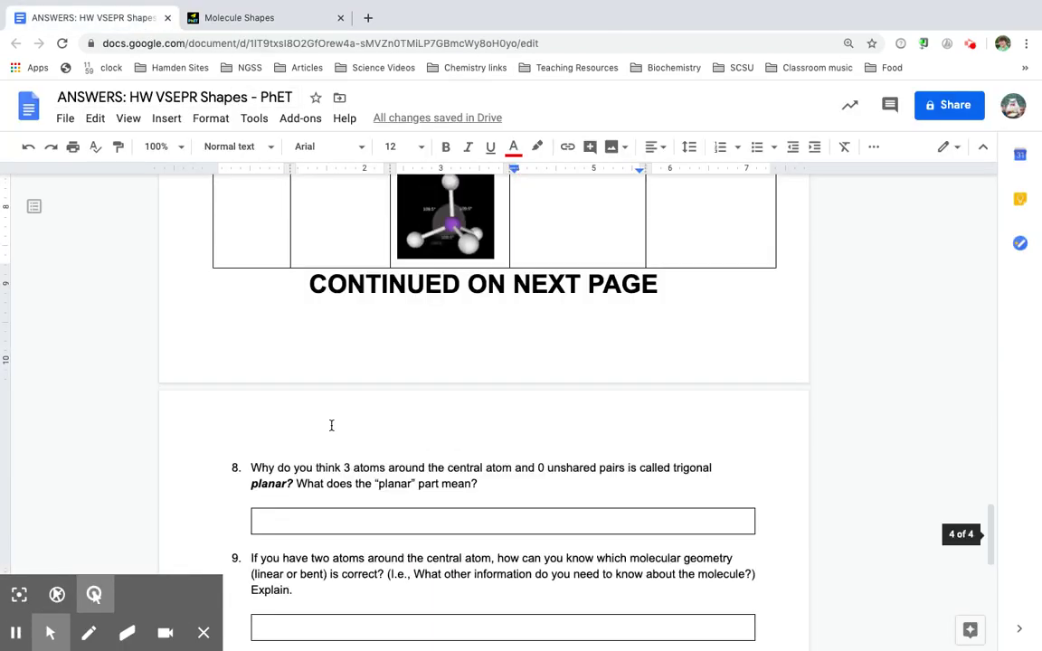
{"action": "left_click", "coordinate": [15, 633]}
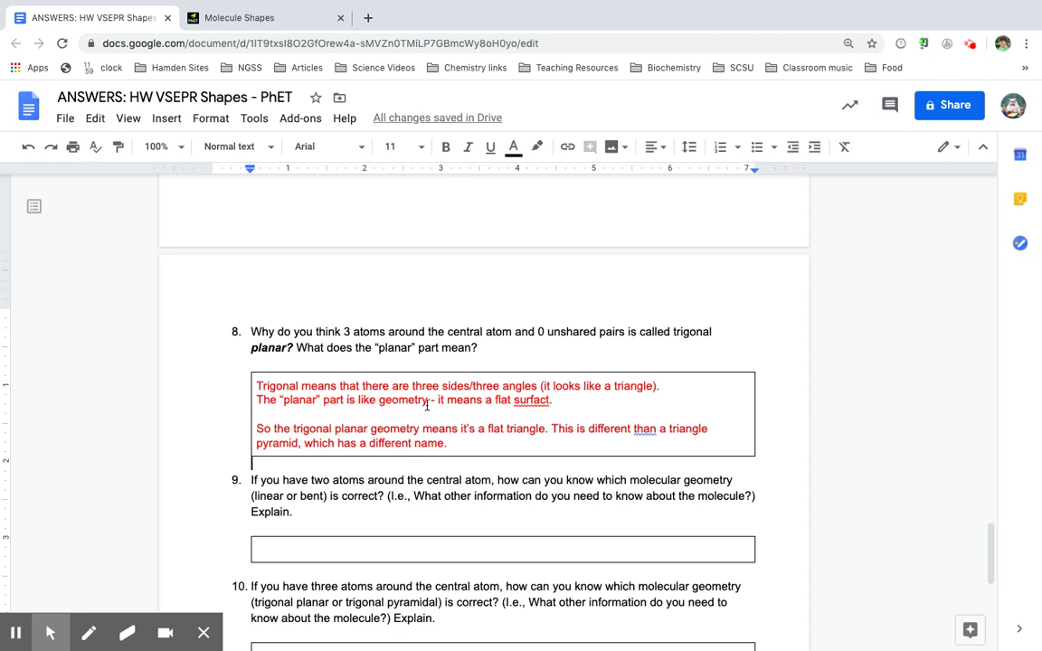
{"action": "left_click", "coordinate": [554, 401]}
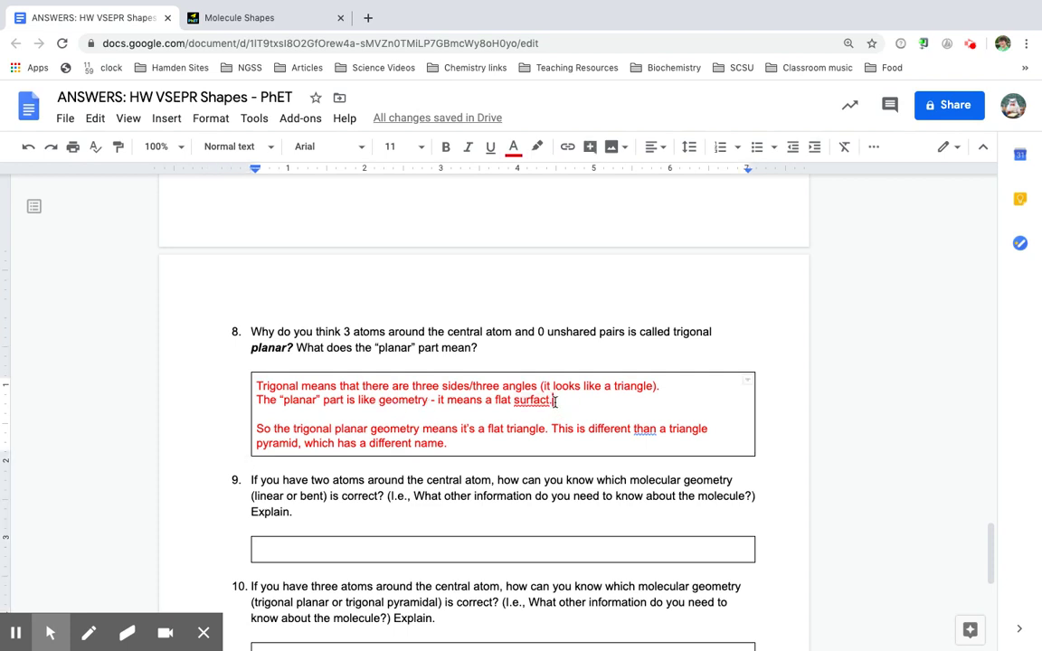
{"action": "key", "text": "BackSpace"}
{"action": "left_click", "coordinate": [539, 377]}
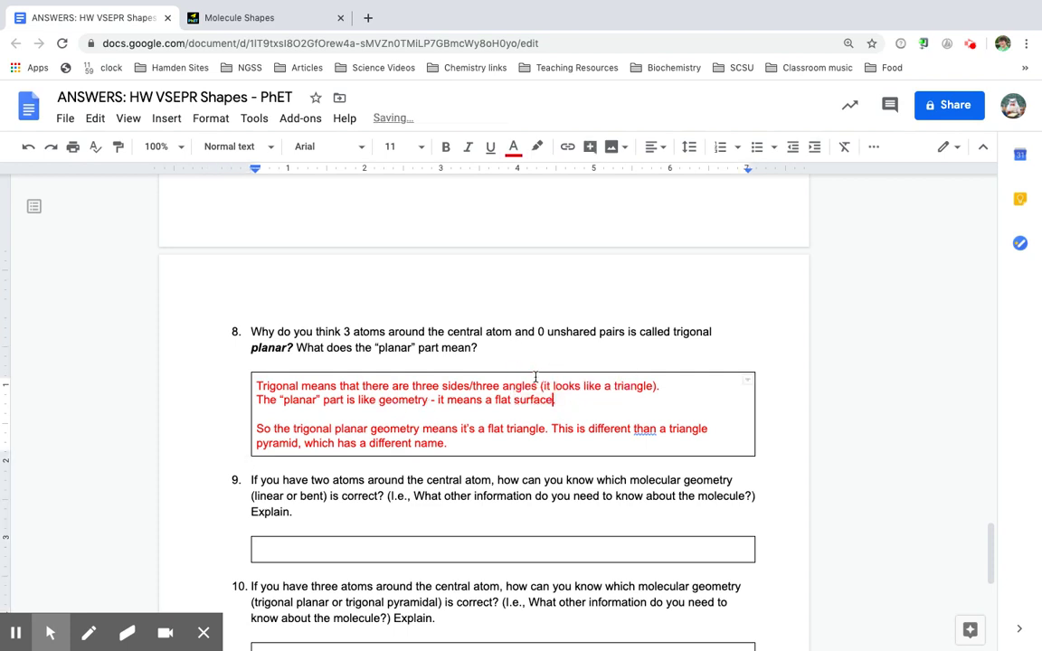
{"action": "left_click", "coordinate": [680, 333]}
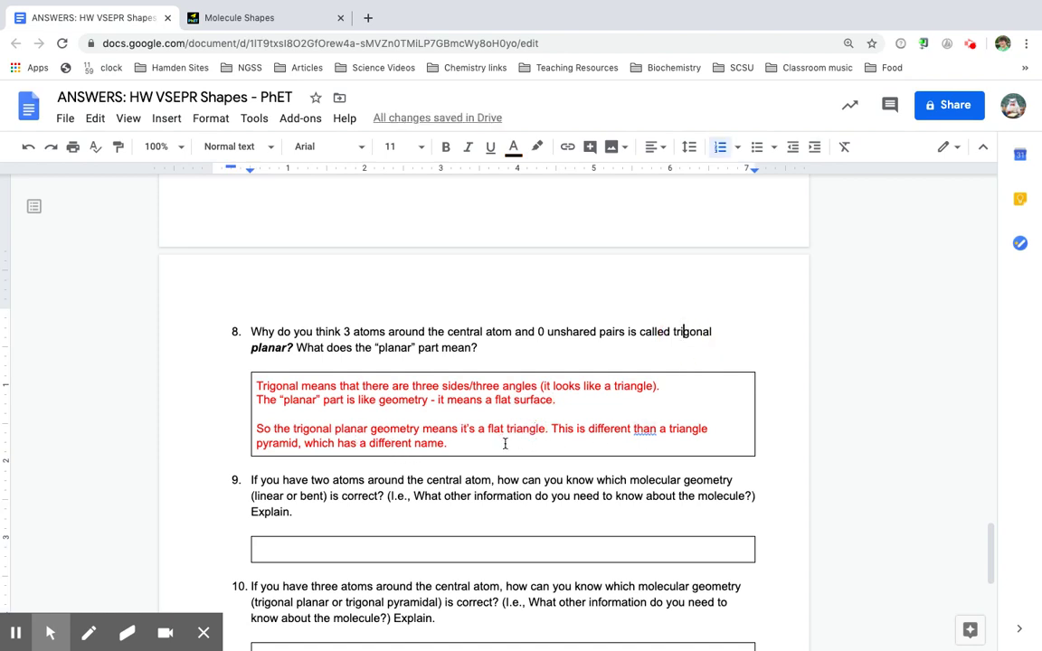
{"action": "scroll", "coordinate": [600, 396], "scroll_direction": "up", "scroll_amount": 5}
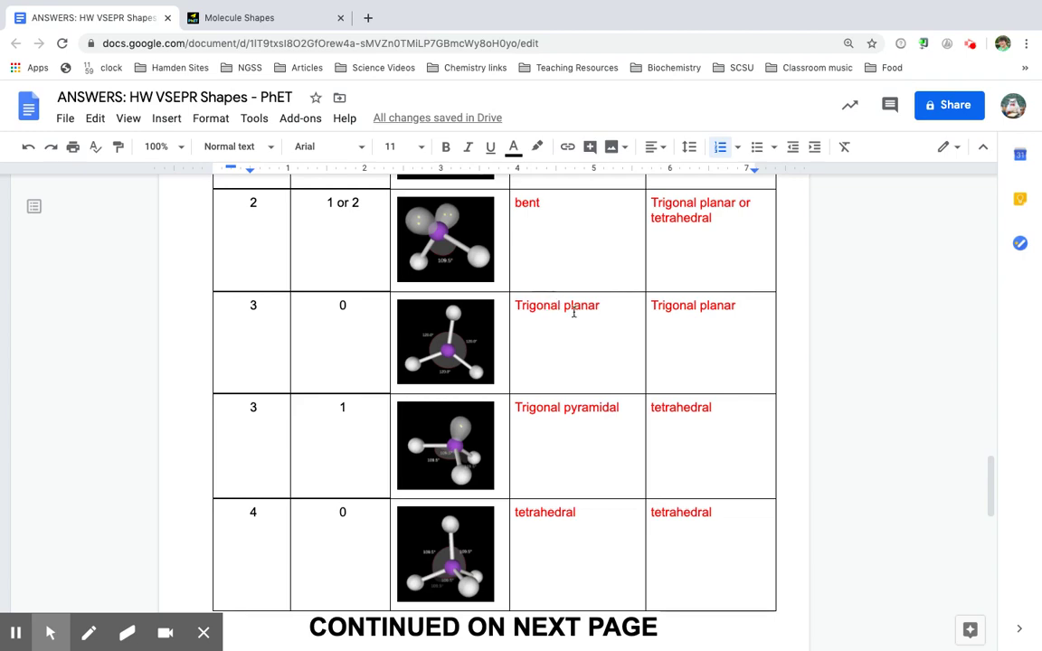
- Read worksheet question 9, then reduce the simulated molecule to two atoms, add one lone pair, and hide the electron geometry name
{"action": "scroll", "coordinate": [574, 424], "scroll_direction": "down", "scroll_amount": 7}
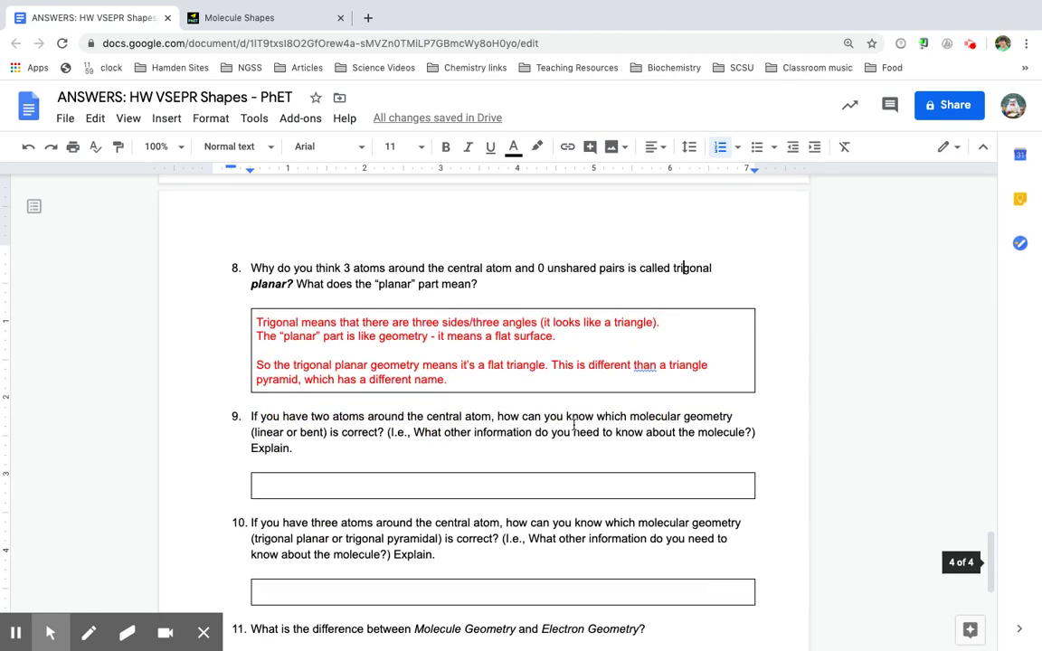
{"action": "scroll", "coordinate": [573, 424], "scroll_direction": "down", "scroll_amount": 1}
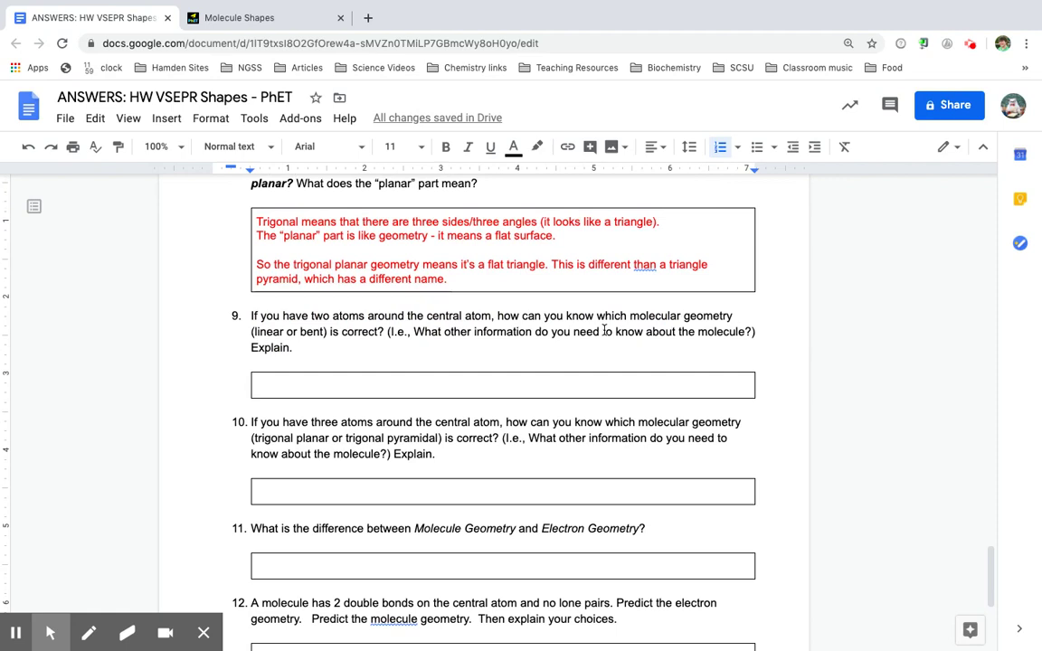
{"action": "left_click", "coordinate": [229, 17]}
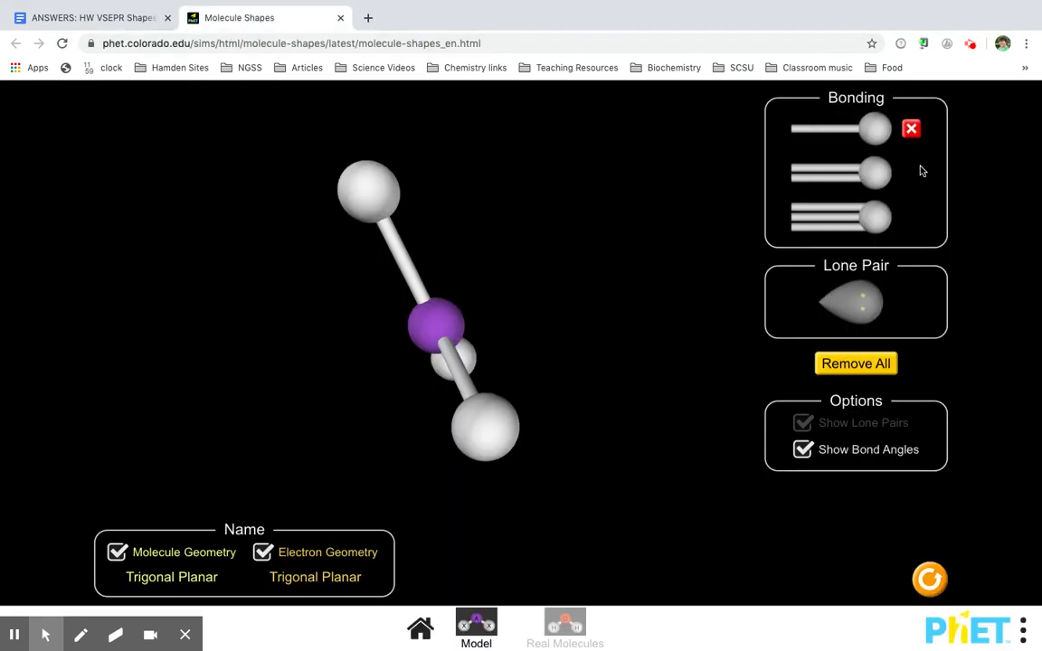
{"action": "left_click", "coordinate": [912, 129]}
{"action": "left_click_drag", "start_coordinate": [585, 379], "coordinate": [355, 358]}
{"action": "left_click", "coordinate": [769, 260]}
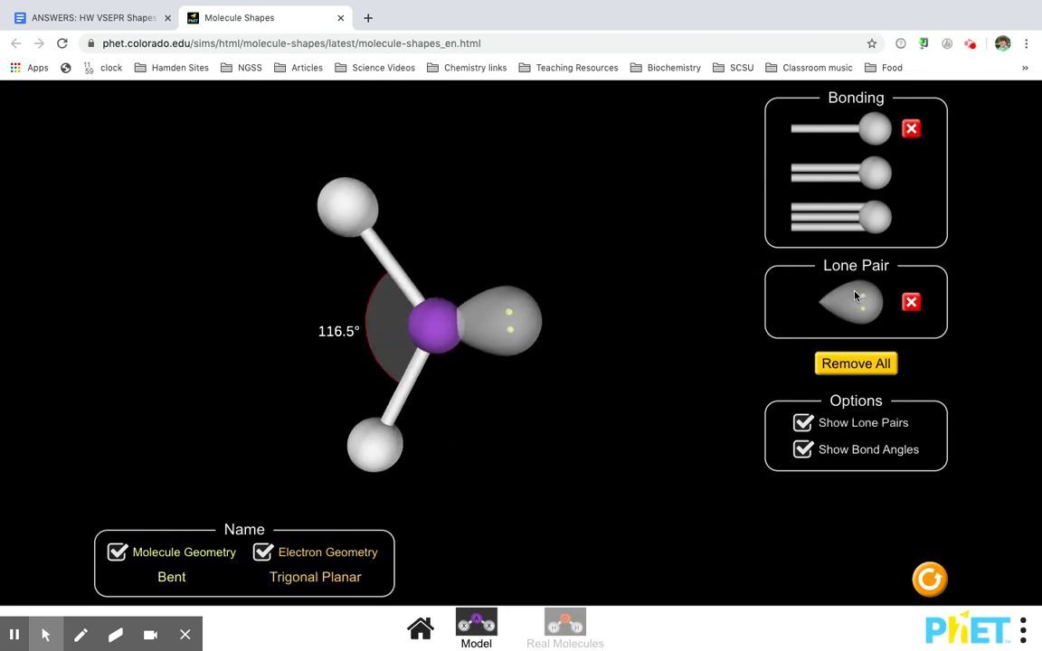
{"action": "left_click", "coordinate": [301, 553]}
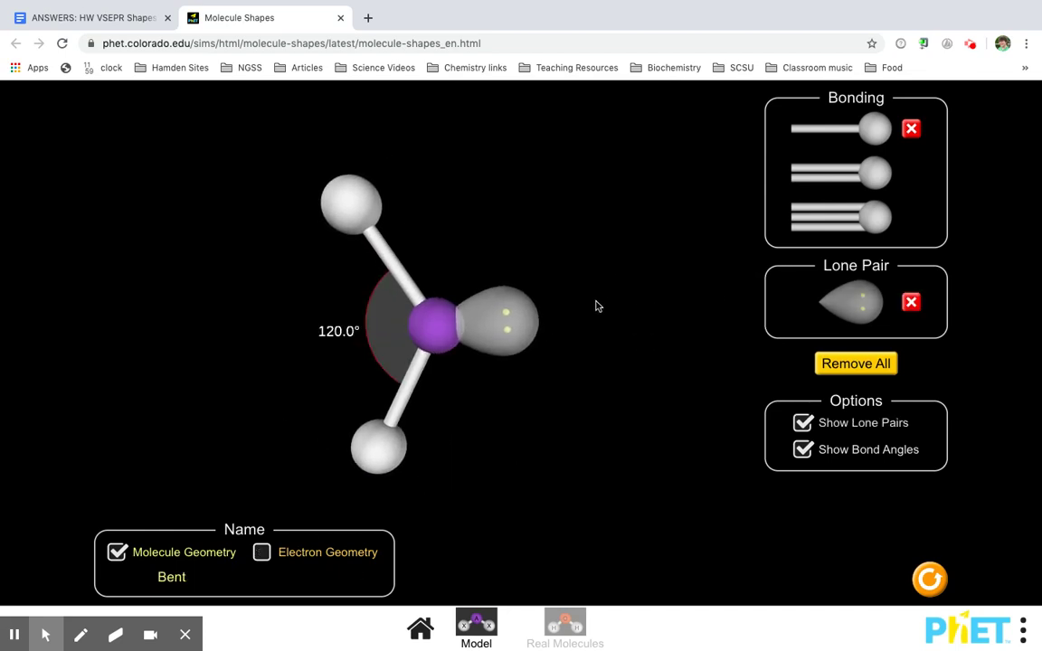
- Compare the two-atom molecule's shape with and without its lone pair by removing and re-adding the lone pair
{"action": "left_click", "coordinate": [910, 303]}
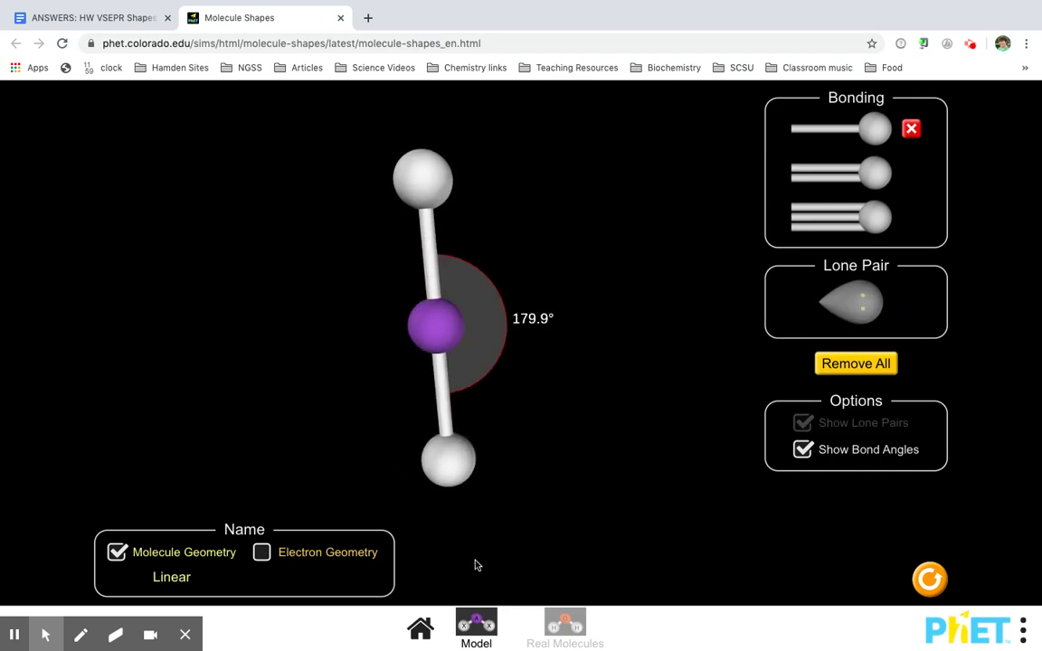
{"action": "left_click", "coordinate": [828, 304]}
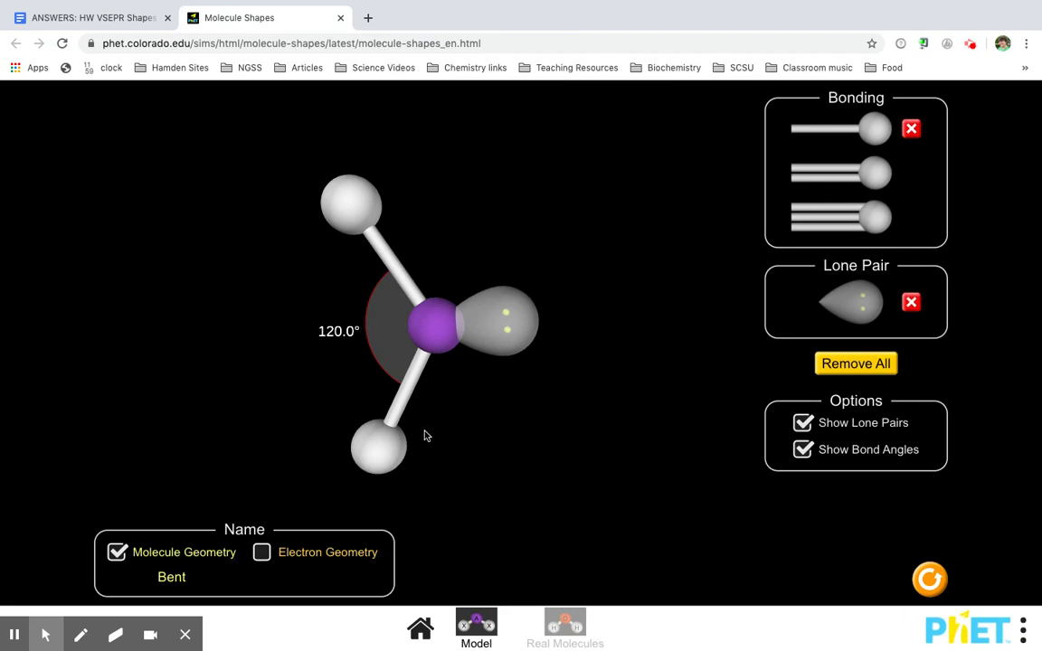
{"action": "left_click", "coordinate": [910, 302]}
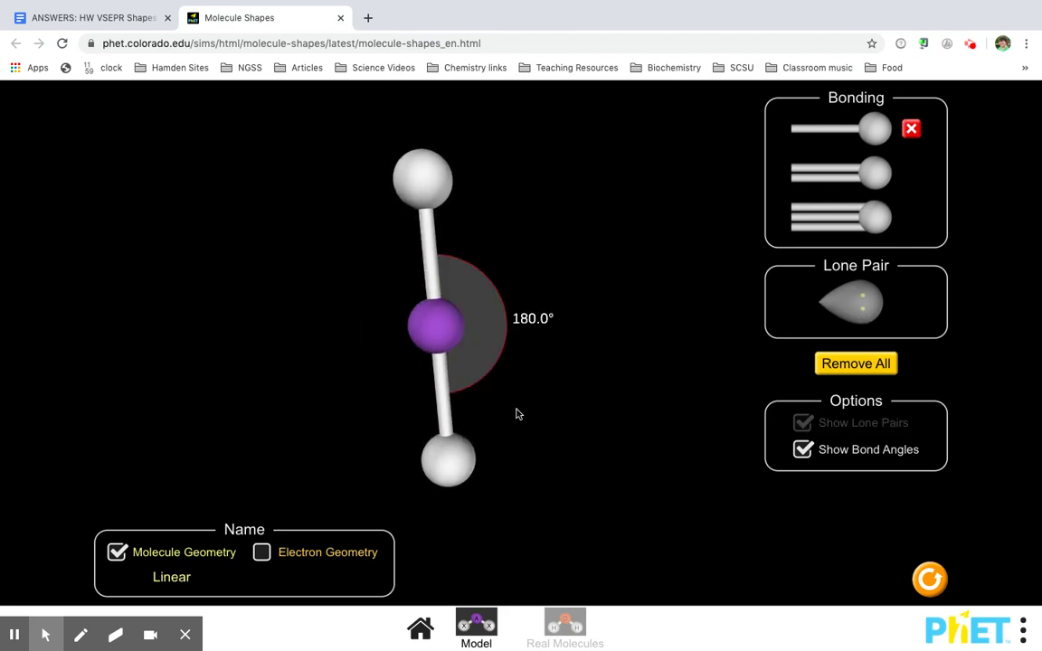
{"action": "left_click", "coordinate": [858, 302]}
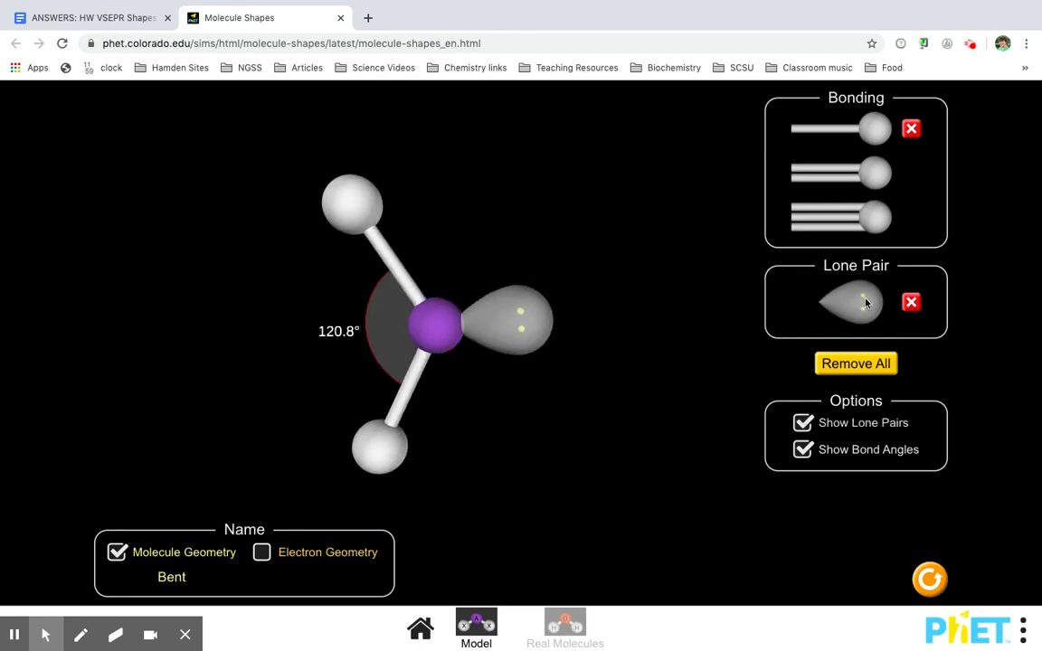
- In the worksheet, answer question 9: two atoms with NO LONE PAIRS are linear, with ONE OR MORE LONE PAIRS bent
{"action": "left_click", "coordinate": [107, 18]}
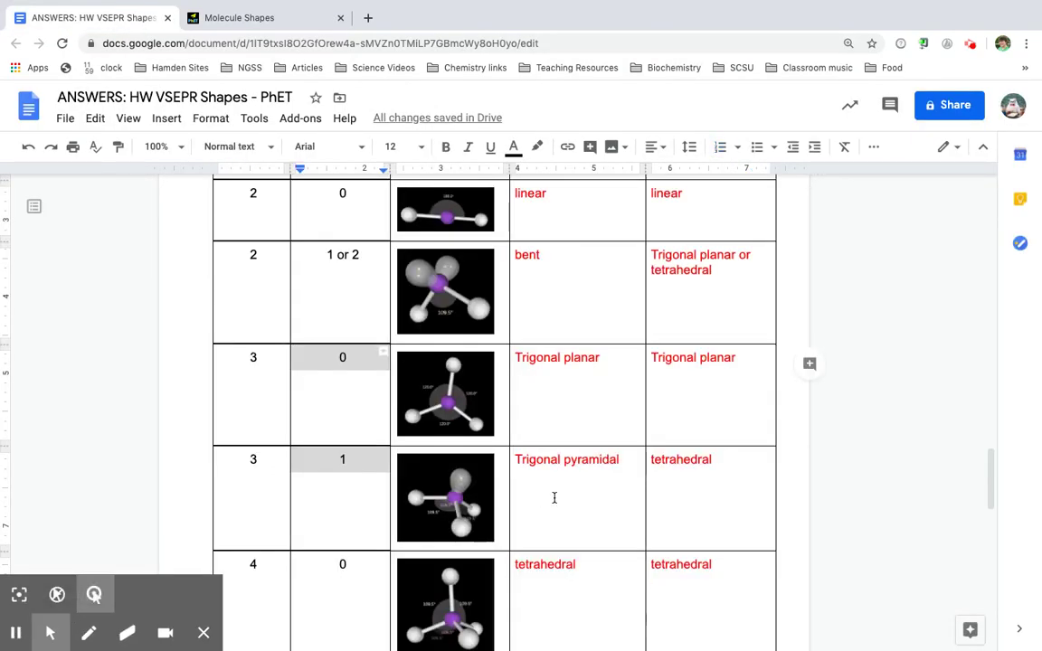
{"action": "scroll", "coordinate": [554, 497], "scroll_direction": "down", "scroll_amount": 3}
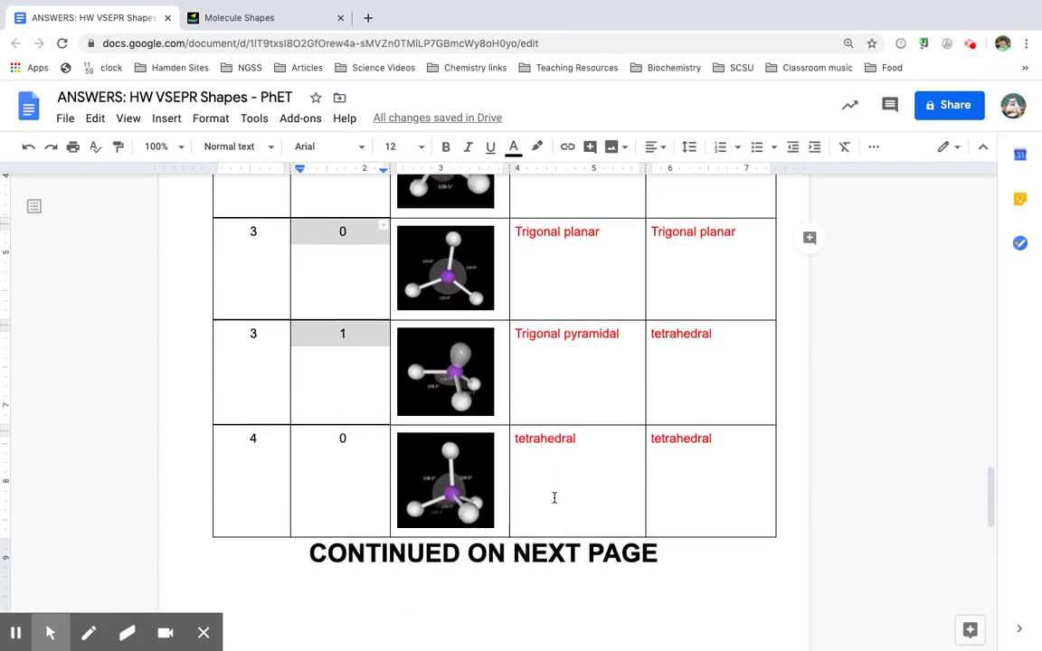
{"action": "scroll", "coordinate": [555, 497], "scroll_direction": "down", "scroll_amount": 3}
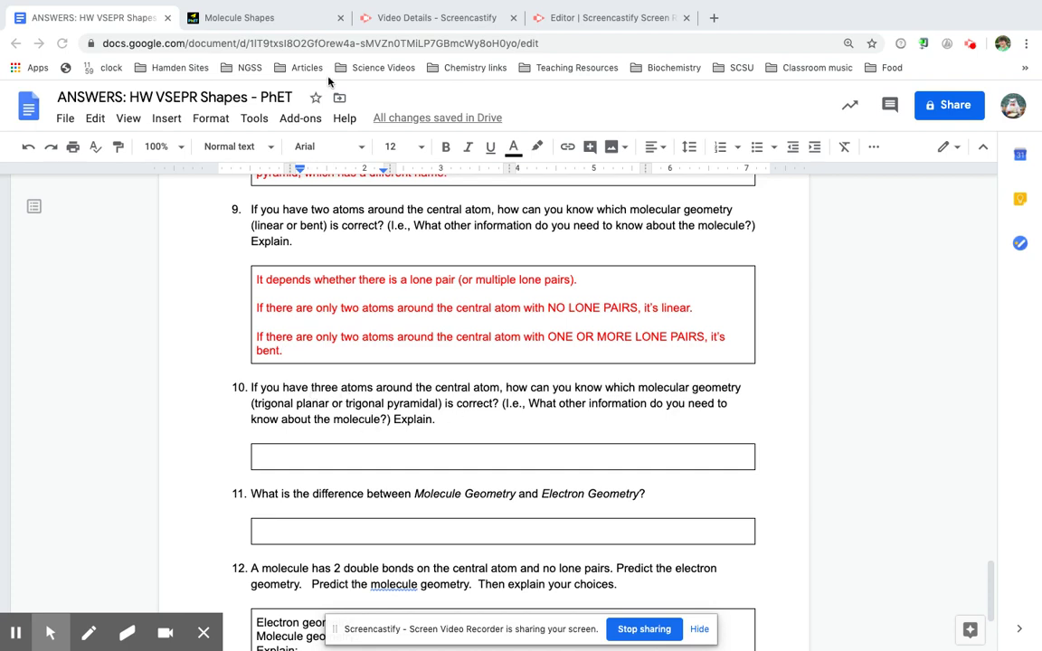
- In the simulation, compare the three-atom molecule with and without a lone pair, leaving the lone pair attached and pointing upward
{"action": "left_click", "coordinate": [261, 8]}
{"action": "left_click", "coordinate": [204, 49]}
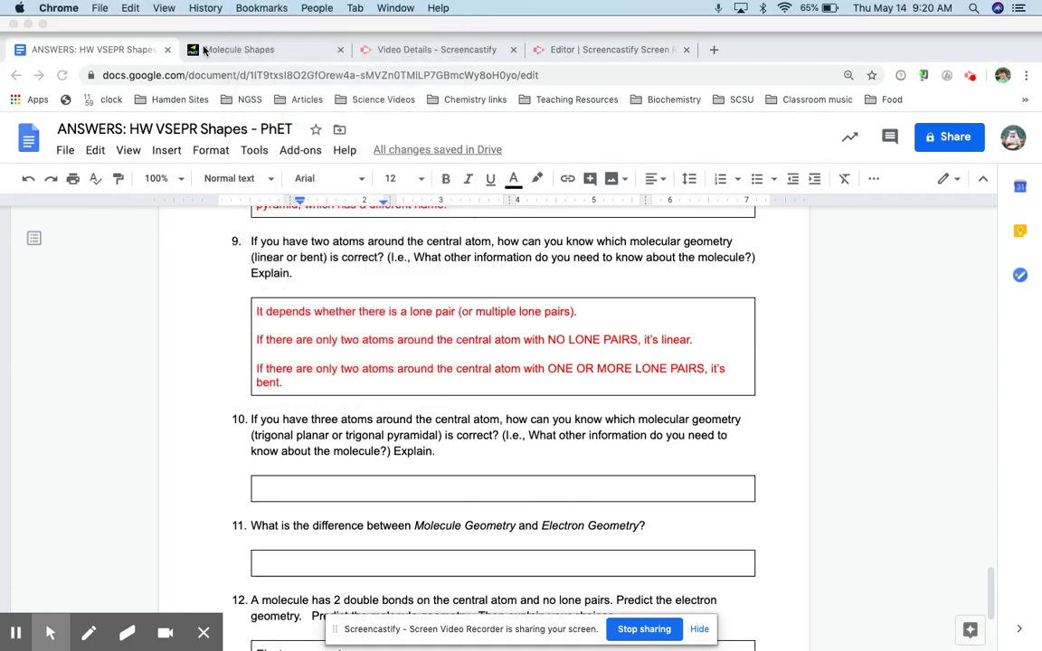
{"action": "left_click", "coordinate": [205, 49]}
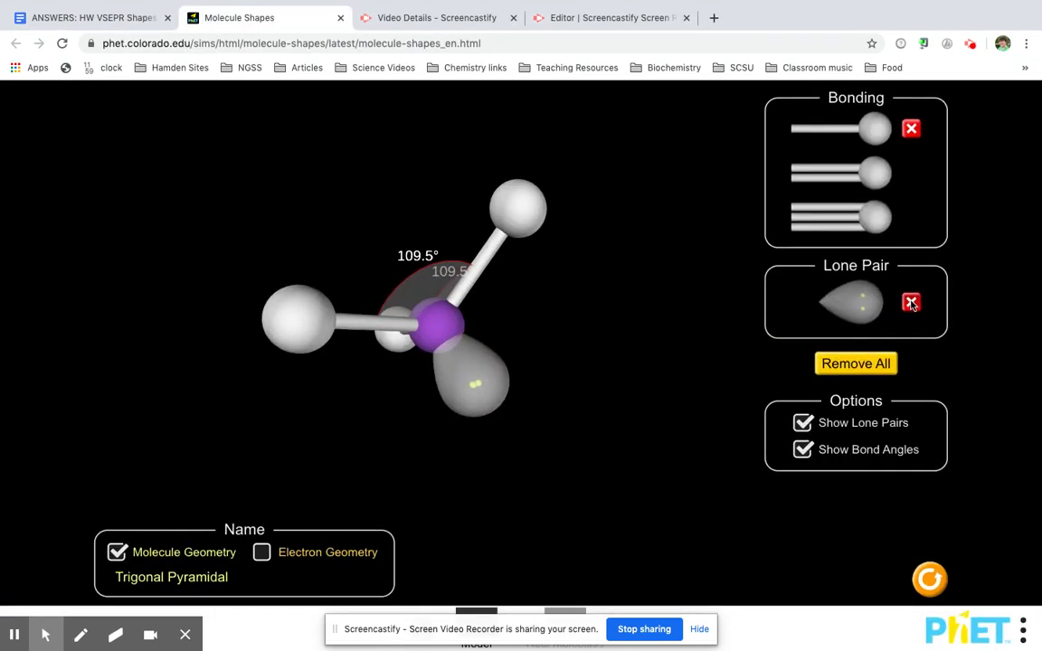
{"action": "left_click", "coordinate": [910, 303]}
{"action": "left_click_drag", "start_coordinate": [636, 408], "coordinate": [547, 340]}
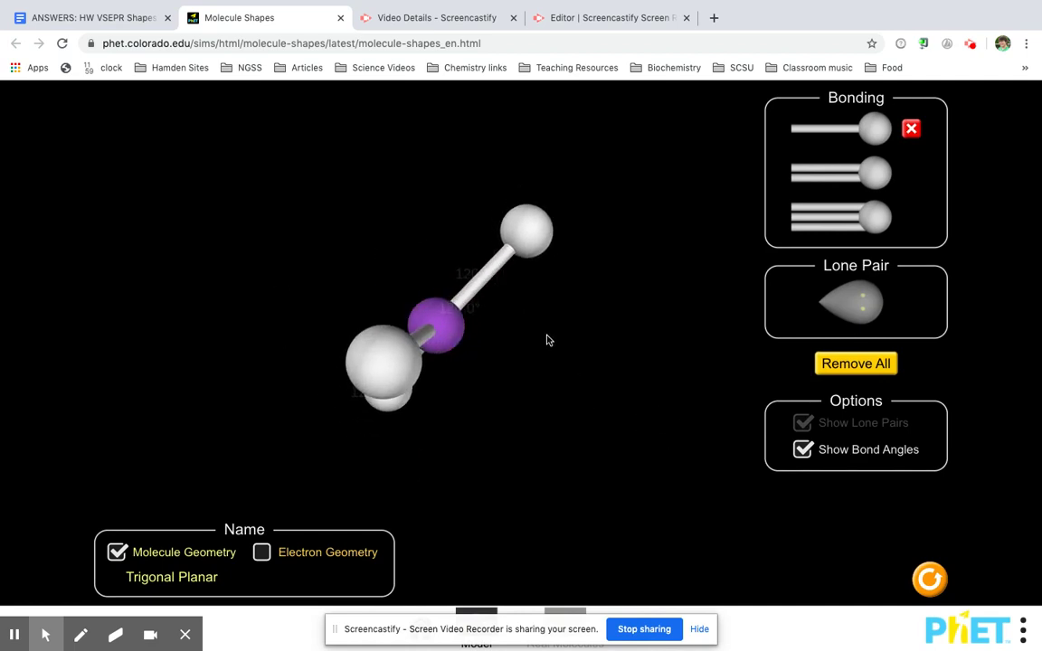
{"action": "left_click", "coordinate": [849, 301]}
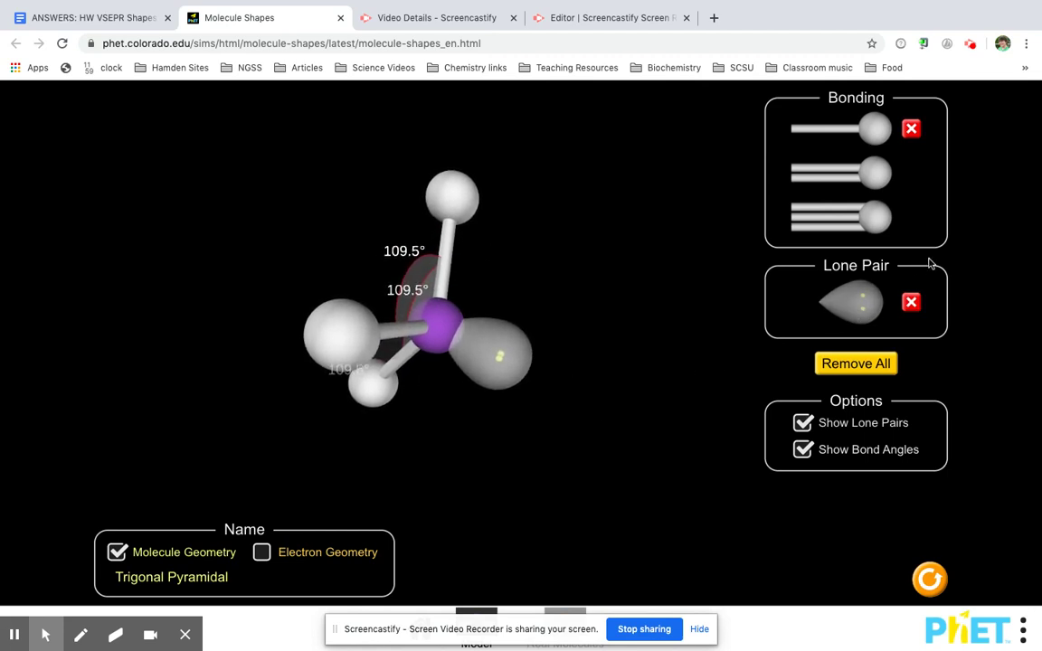
{"action": "left_click", "coordinate": [910, 302]}
{"action": "left_click", "coordinate": [889, 303]}
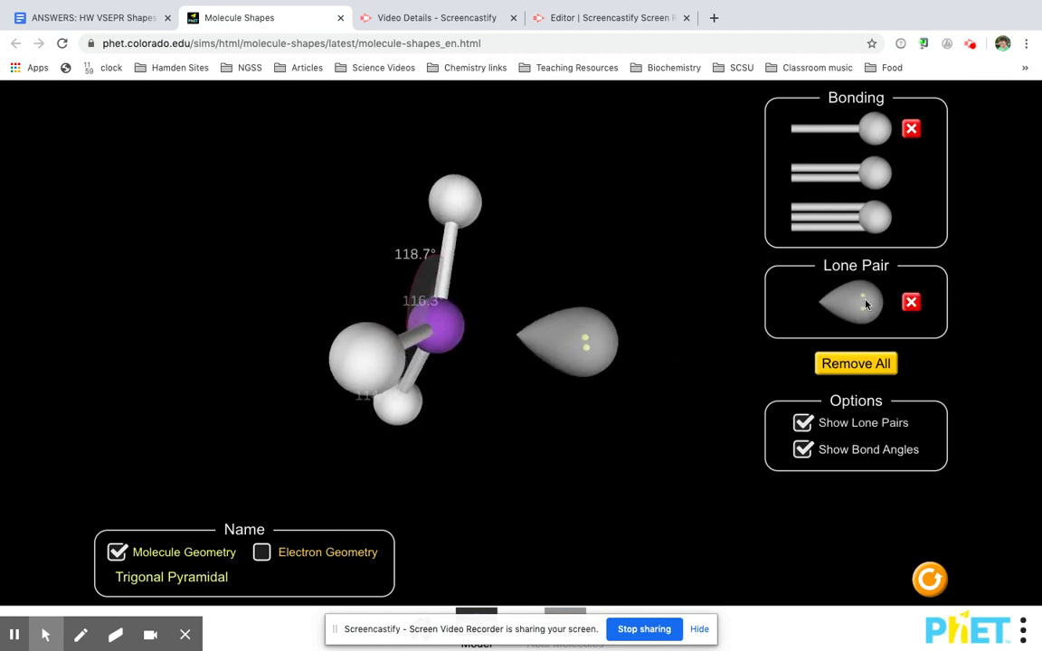
{"action": "left_click_drag", "start_coordinate": [534, 407], "coordinate": [484, 119]}
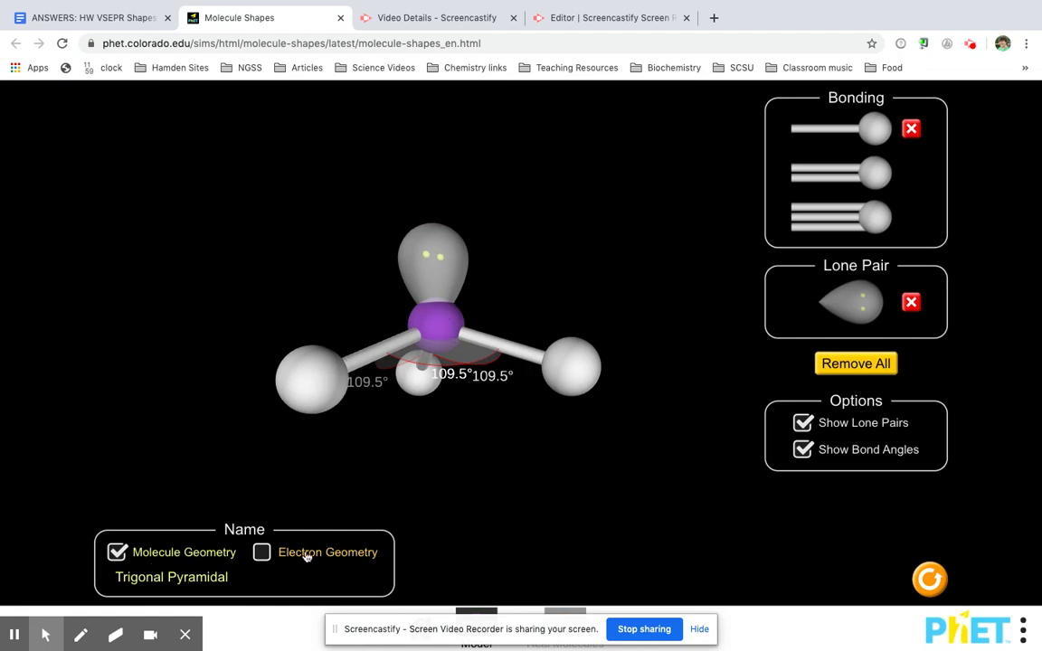
- Check the electron geometry name of the three-atom molecule with a lone pair, hide it again, and view the molecule from another side
{"action": "left_click", "coordinate": [262, 555]}
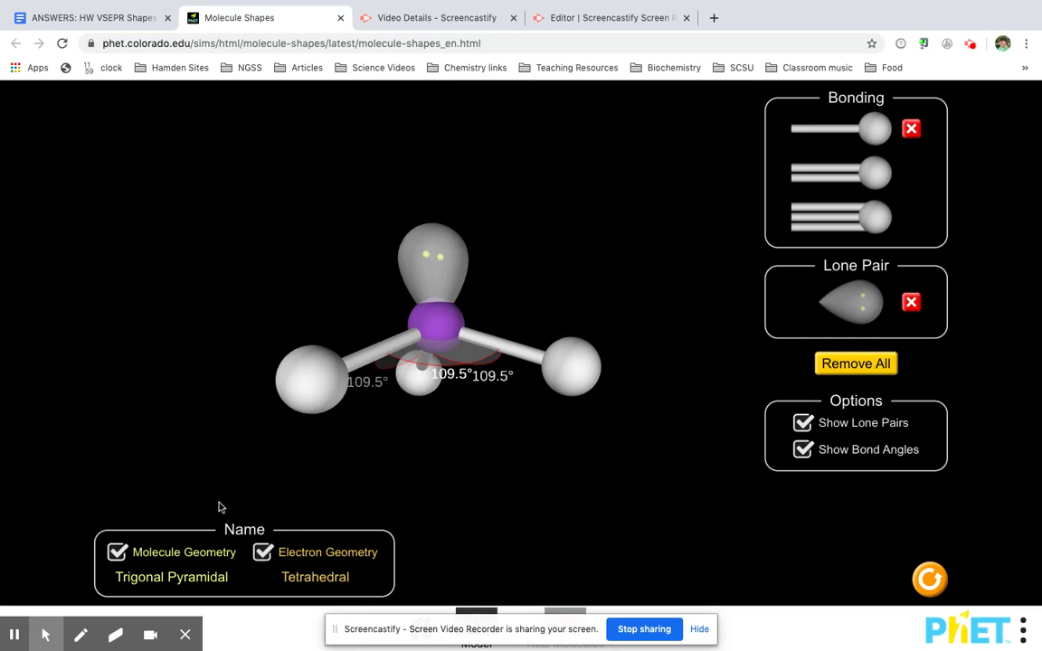
{"action": "left_click", "coordinate": [265, 556]}
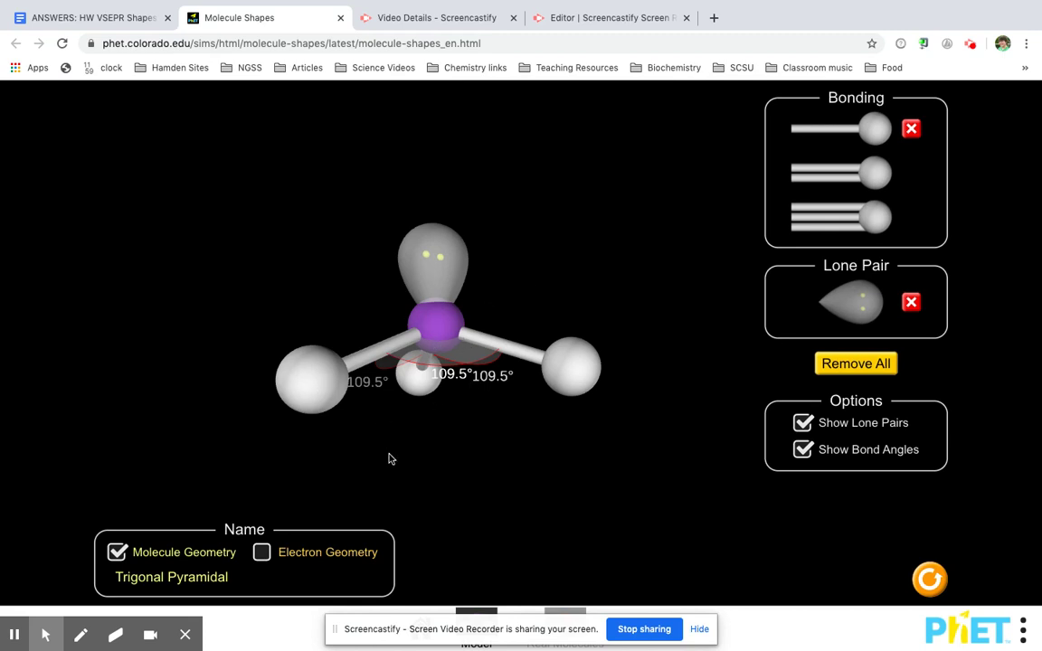
{"action": "left_click_drag", "start_coordinate": [412, 423], "coordinate": [622, 467]}
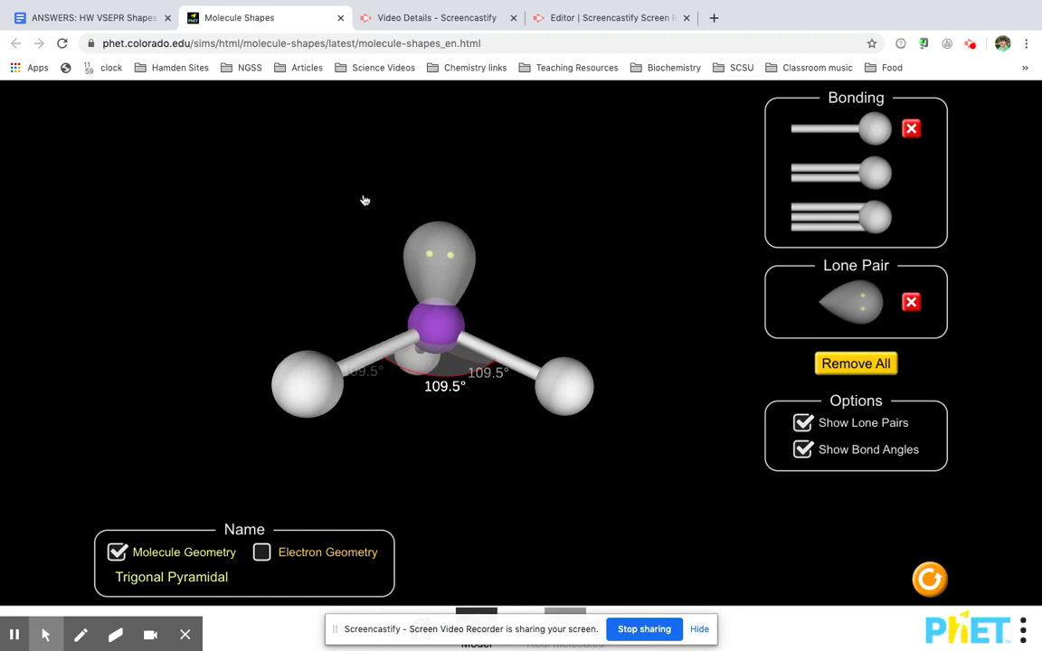
- In the worksheet, answer question 10: three atoms with NO LONE PAIRS are trigonal planar, and WITH A LONE PAIR trigonal pyramidal
{"action": "left_click", "coordinate": [107, 19]}
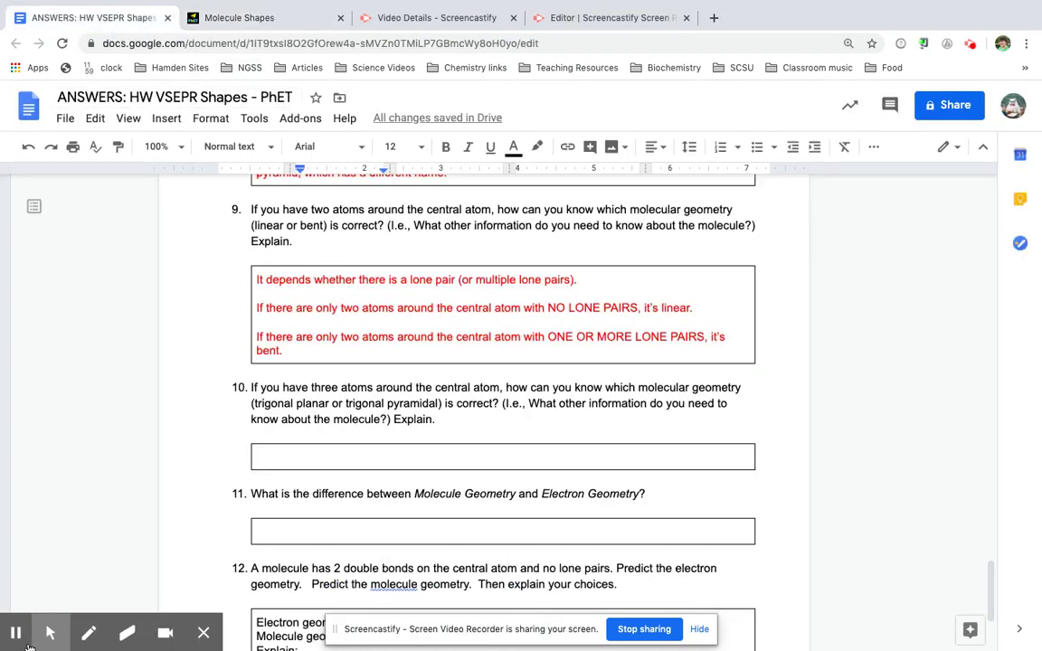
{"action": "type", "text": "Again, It depends whether there is a lone pair (or multiple lone pairs).  If there are three atoms around the central atom with NO LONE PAIRS, it’s trigonal planar.  If there are three atoms around the central atom WITH A LONE PAIR, it’s trigonal pyramidal."}
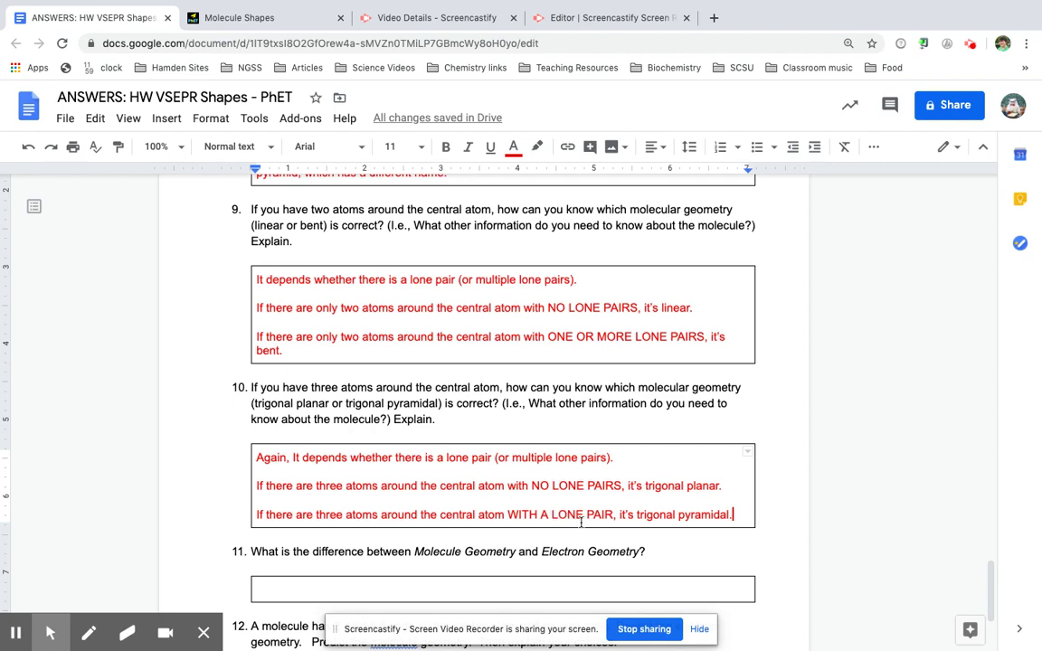
{"action": "scroll", "coordinate": [711, 505], "scroll_direction": "down", "scroll_amount": 2}
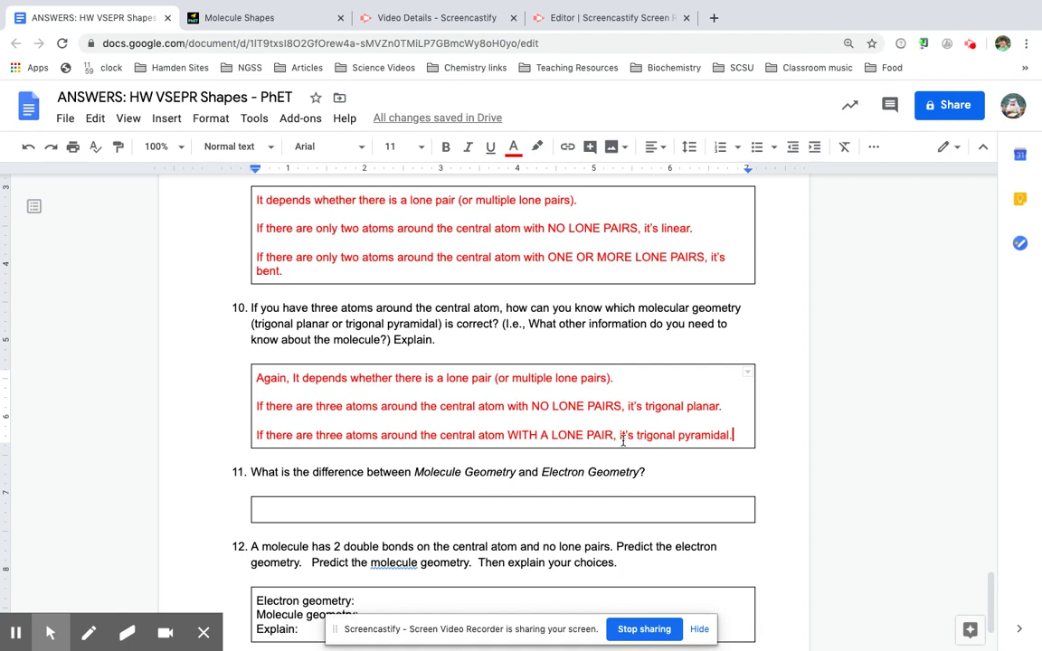
- Recheck the three-atom lone-pair molecule in the simulation, and read worksheet question 11 about molecule geometry versus electron geometry
{"action": "left_click", "coordinate": [241, 18]}
{"action": "left_click_drag", "start_coordinate": [372, 297], "coordinate": [604, 286]}
{"action": "left_click", "coordinate": [140, 18]}
{"action": "scroll", "coordinate": [573, 409], "scroll_direction": "down", "scroll_amount": 2}
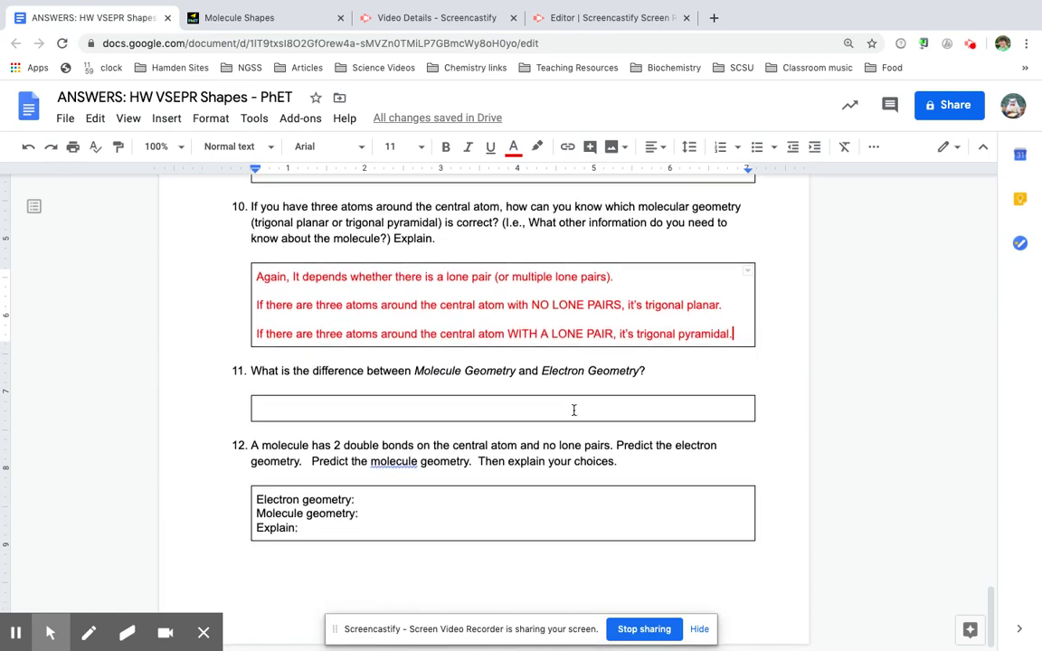
- In the simulation, view the three-atom lone-pair molecule from several angles and show its electron geometry name beside the molecule geometry
{"action": "left_click", "coordinate": [291, 19]}
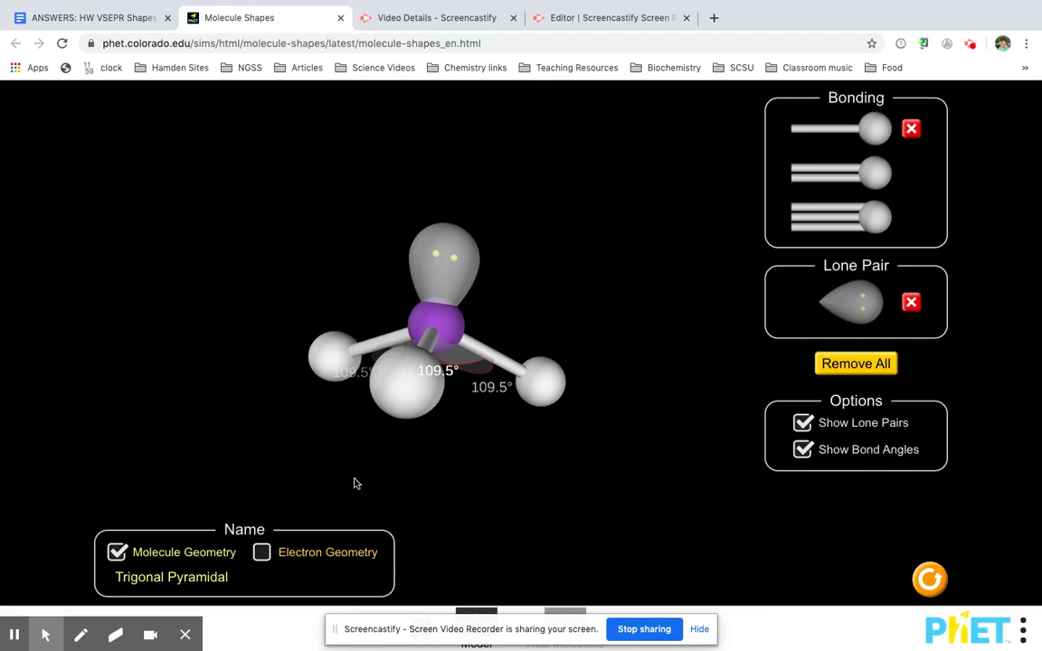
{"action": "left_click_drag", "start_coordinate": [354, 484], "coordinate": [464, 481]}
{"action": "left_click_drag", "start_coordinate": [456, 389], "coordinate": [506, 467]}
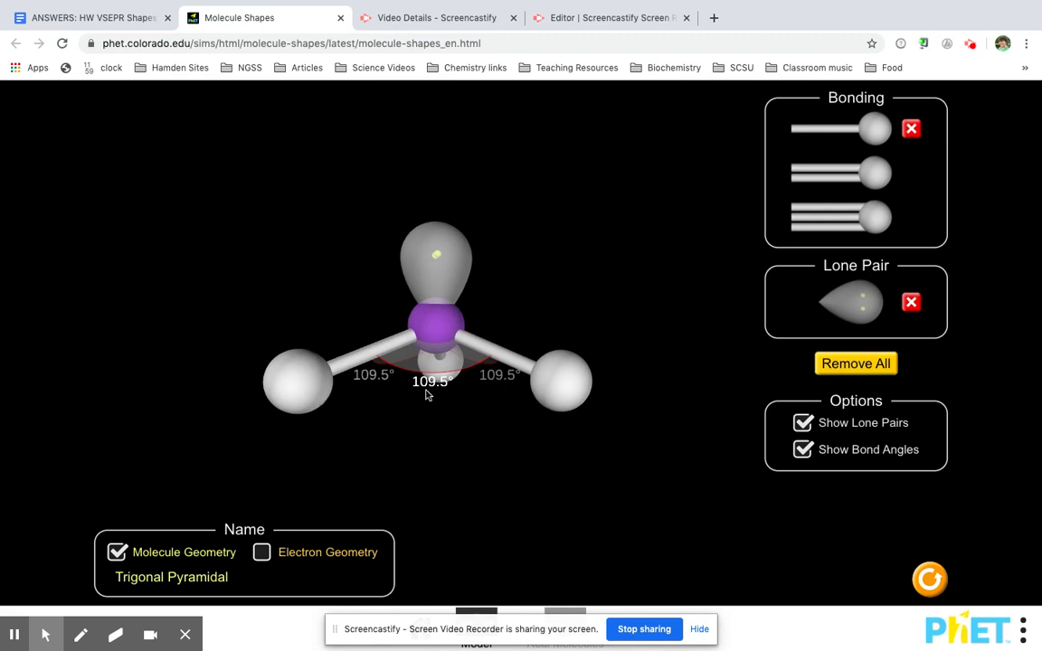
{"action": "left_click_drag", "start_coordinate": [451, 439], "coordinate": [663, 460]}
{"action": "left_click", "coordinate": [261, 553]}
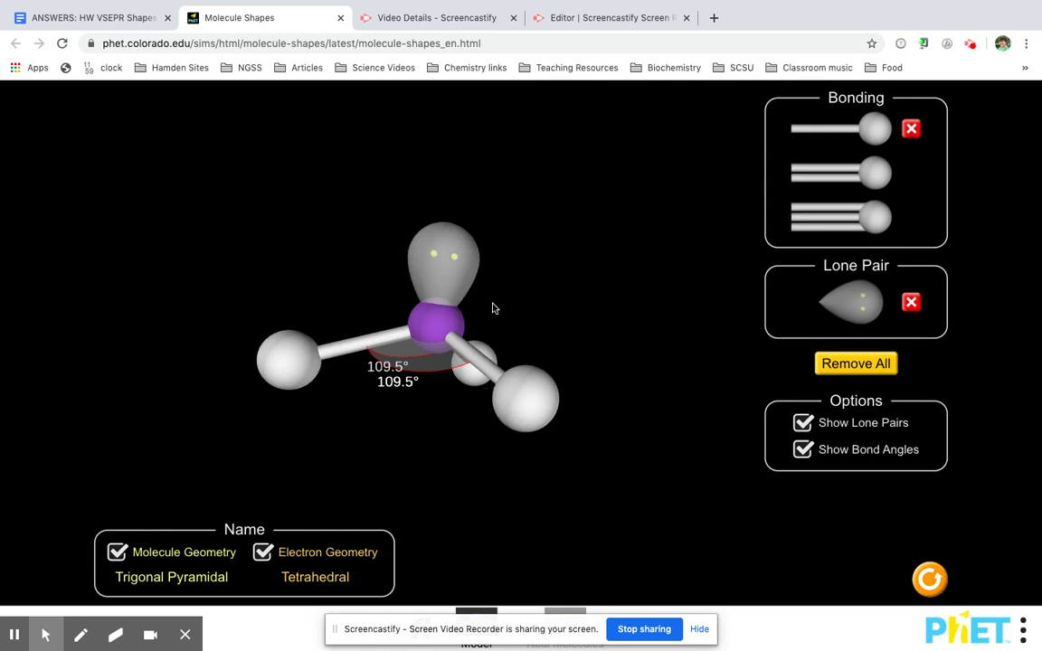
{"action": "left_click_drag", "start_coordinate": [581, 312], "coordinate": [636, 338]}
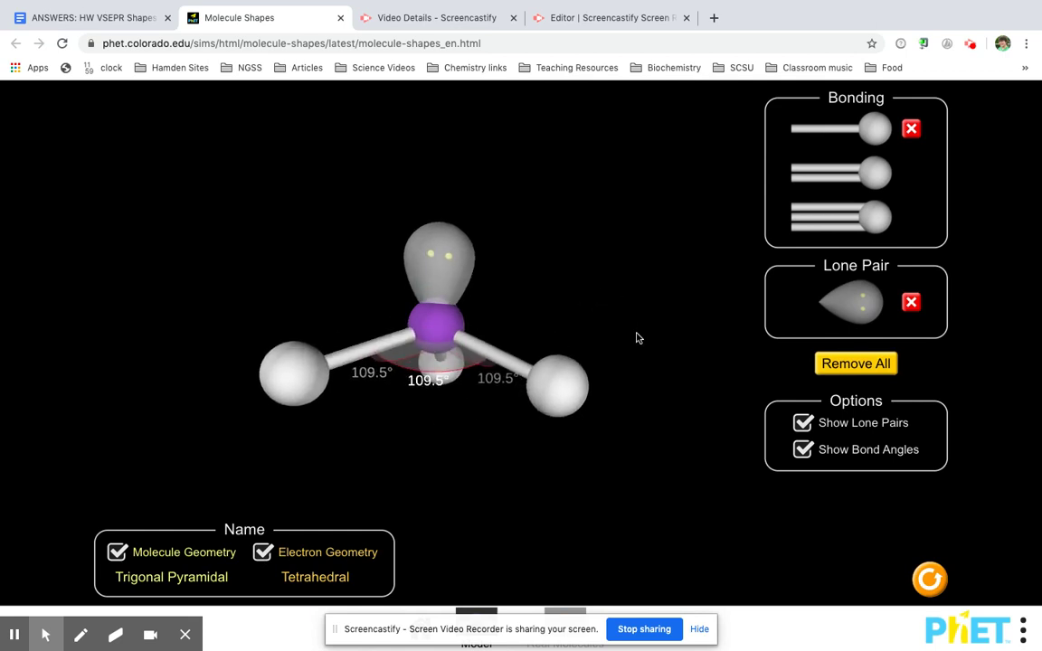
- Add a single-bonded atom to the lone-pair molecule, reduce it to two atoms, and compare the two geometry names
{"action": "left_click", "coordinate": [875, 128]}
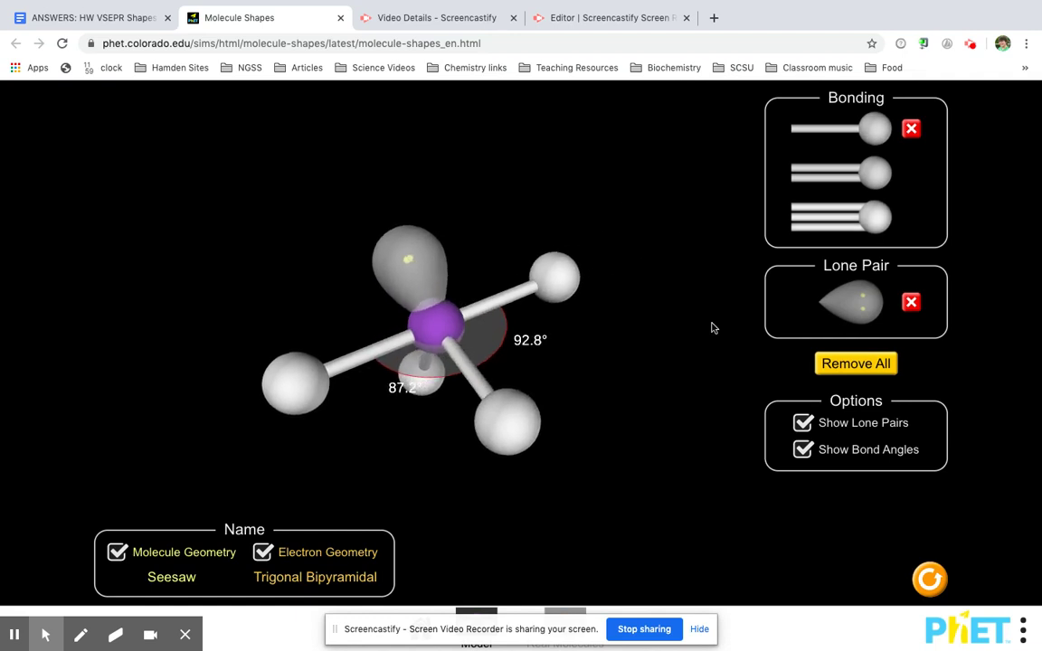
{"action": "left_click", "coordinate": [910, 129]}
{"action": "left_click", "coordinate": [910, 129]}
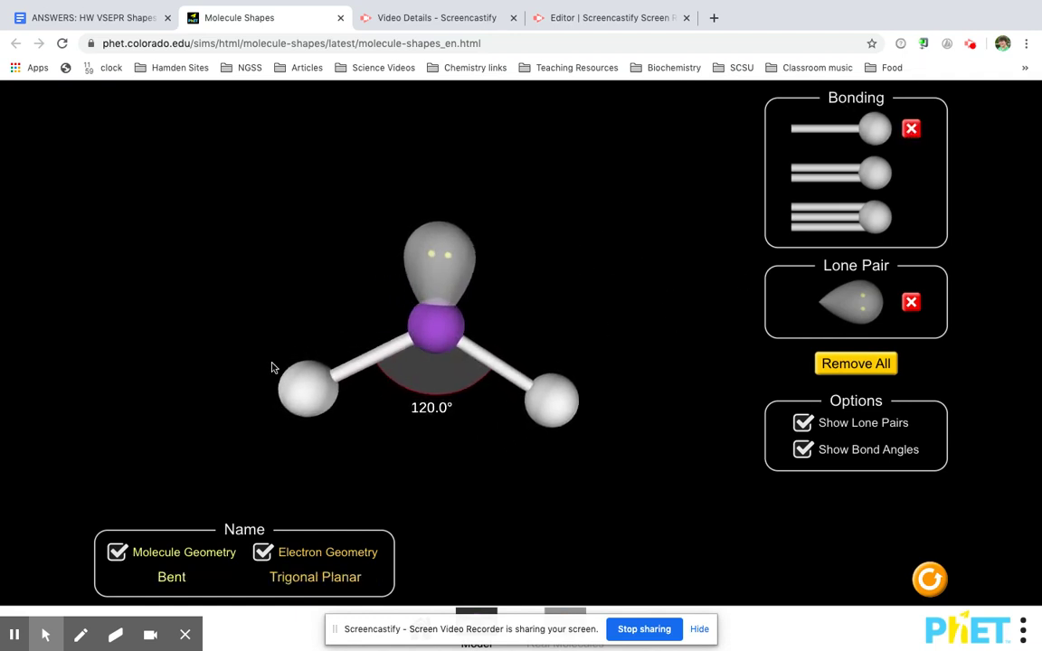
{"action": "left_click_drag", "start_coordinate": [527, 262], "coordinate": [642, 265]}
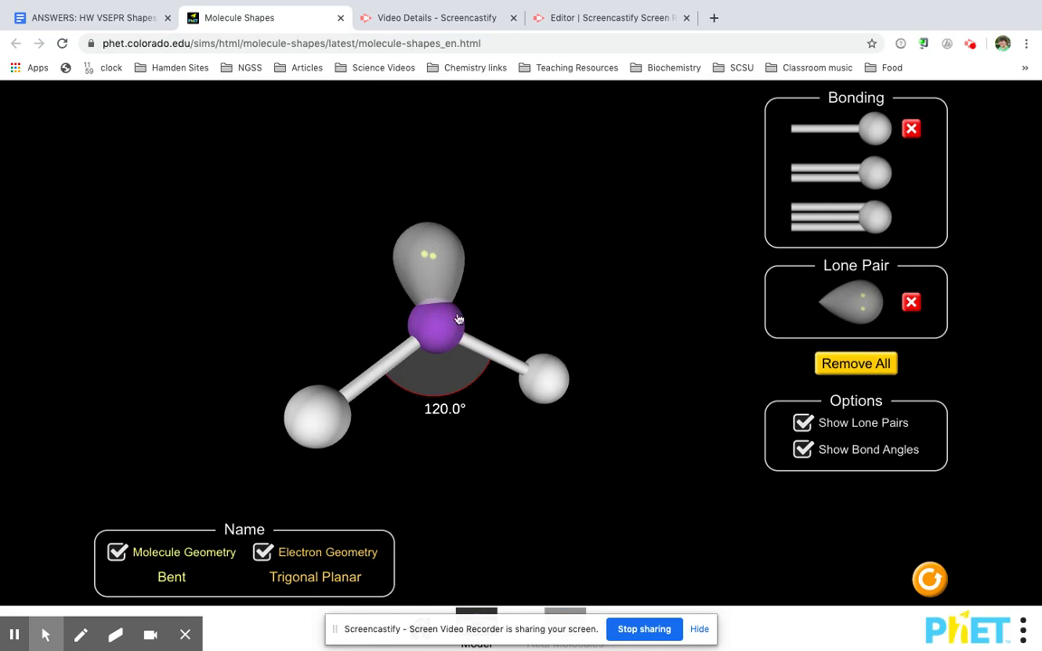
- In the worksheet, answer question 11: molecular geometry covers ATOMS ALONE, electron geometry has LONE PAIRS INCLUDED, and lone pairs AFFECT molecular geometry
{"action": "left_click", "coordinate": [117, 18]}
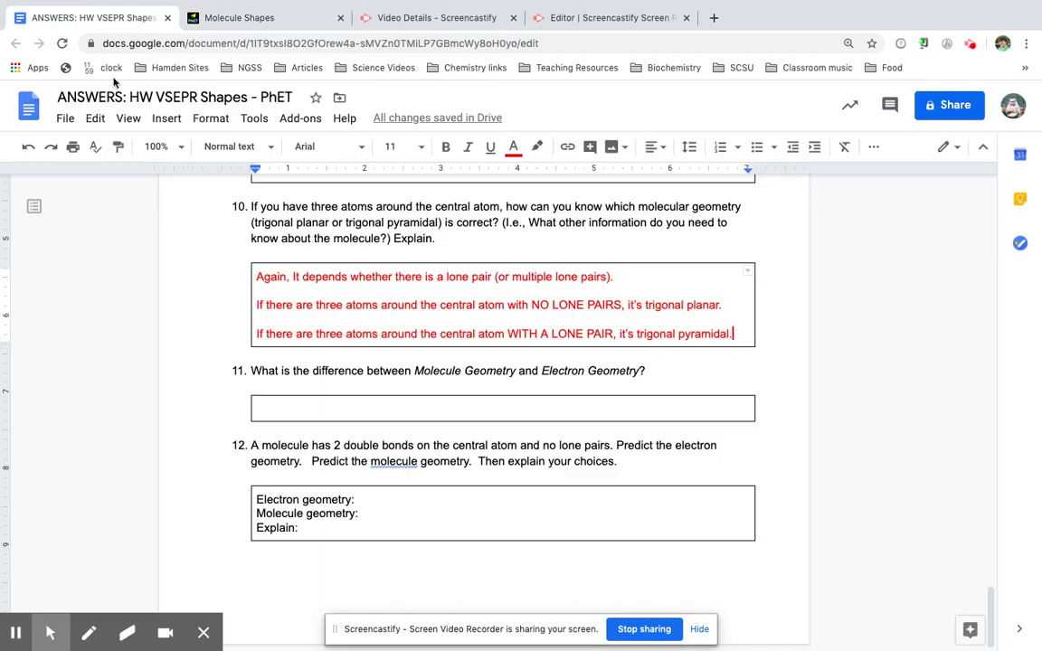
{"action": "left_click", "coordinate": [15, 632]}
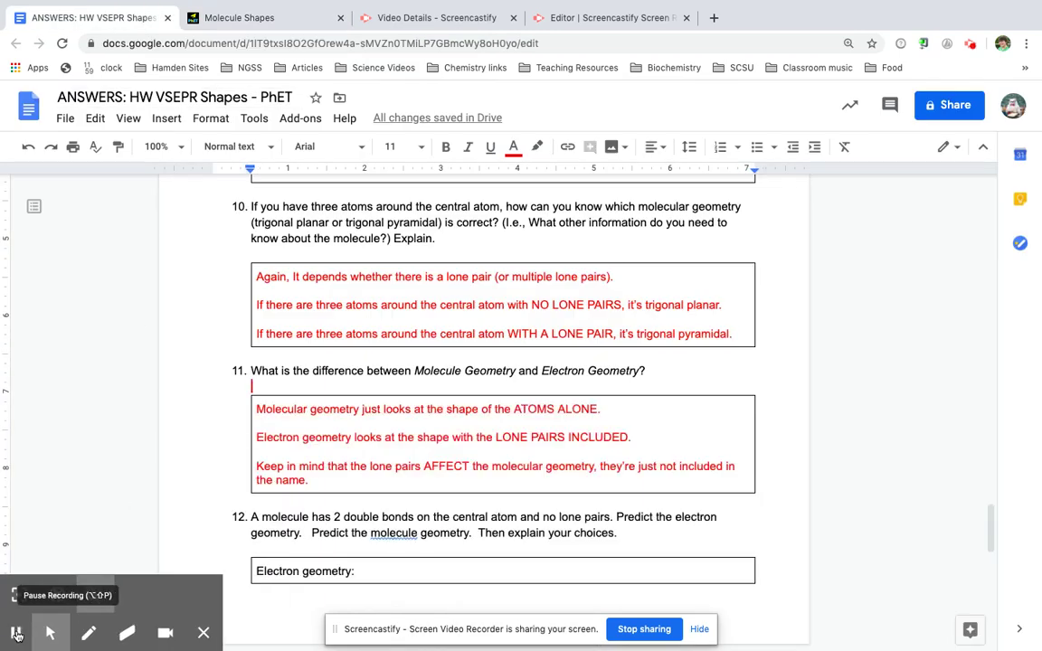
{"action": "scroll", "coordinate": [720, 450], "scroll_direction": "down", "scroll_amount": 2}
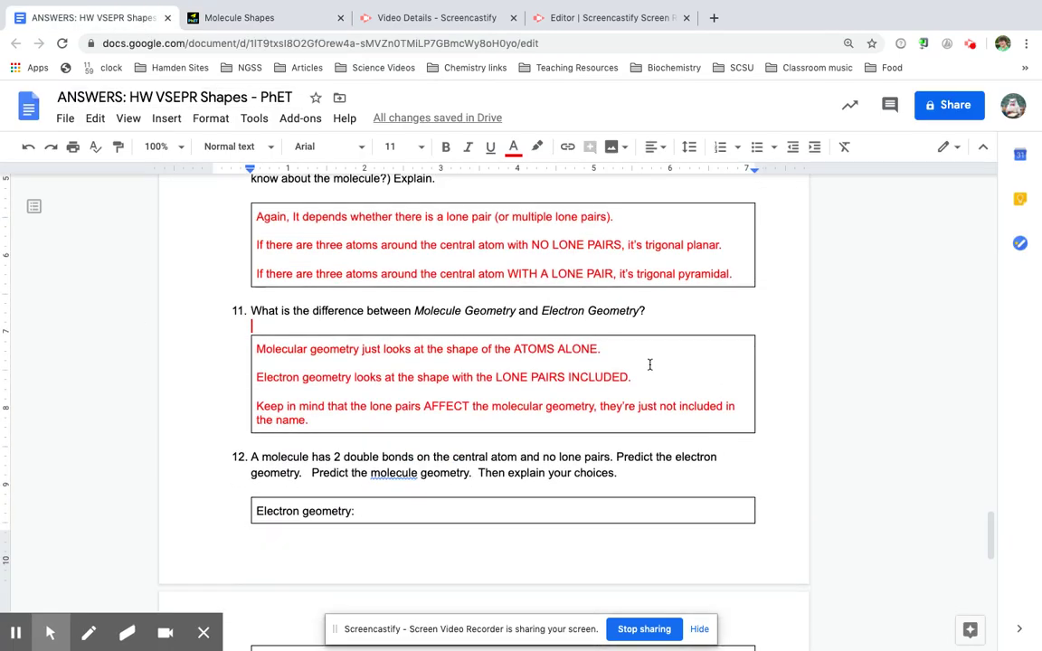